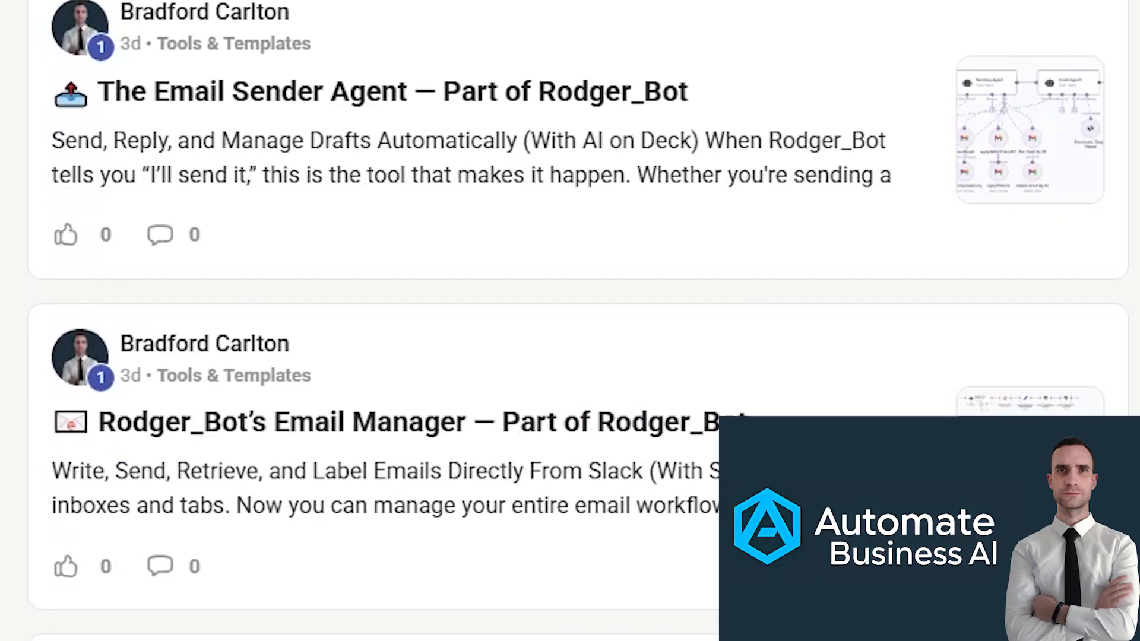
Step: Browse the community's Tools & Templates posts and expand the full text of the Rodger_Bot 2.0 post
scroll(570, 320, down, 10)
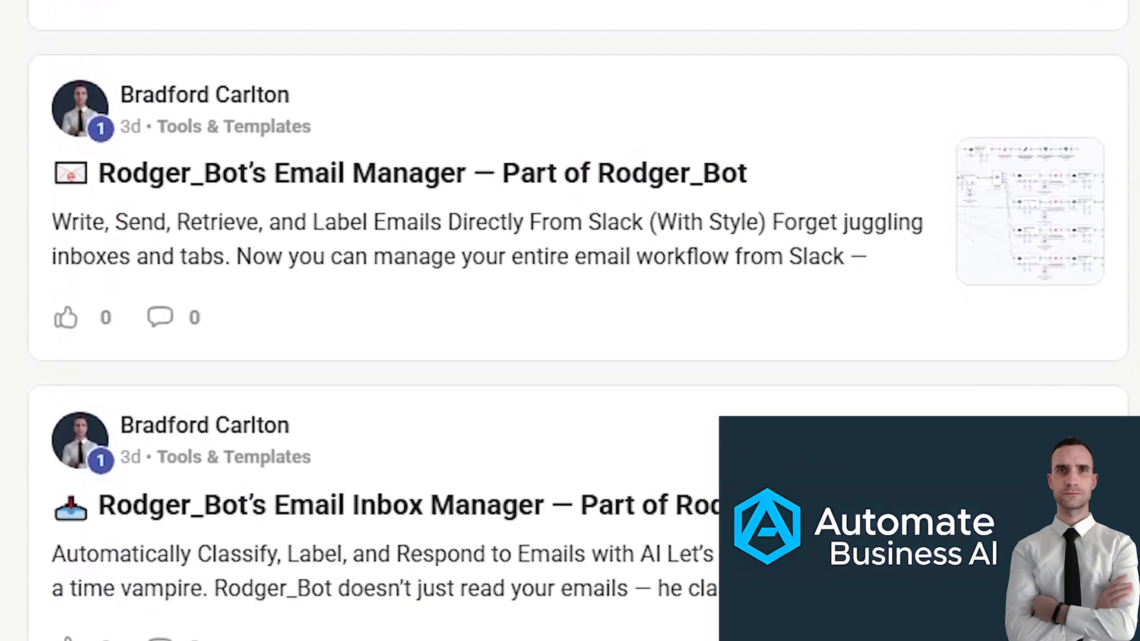
scroll(570, 321, down, 10)
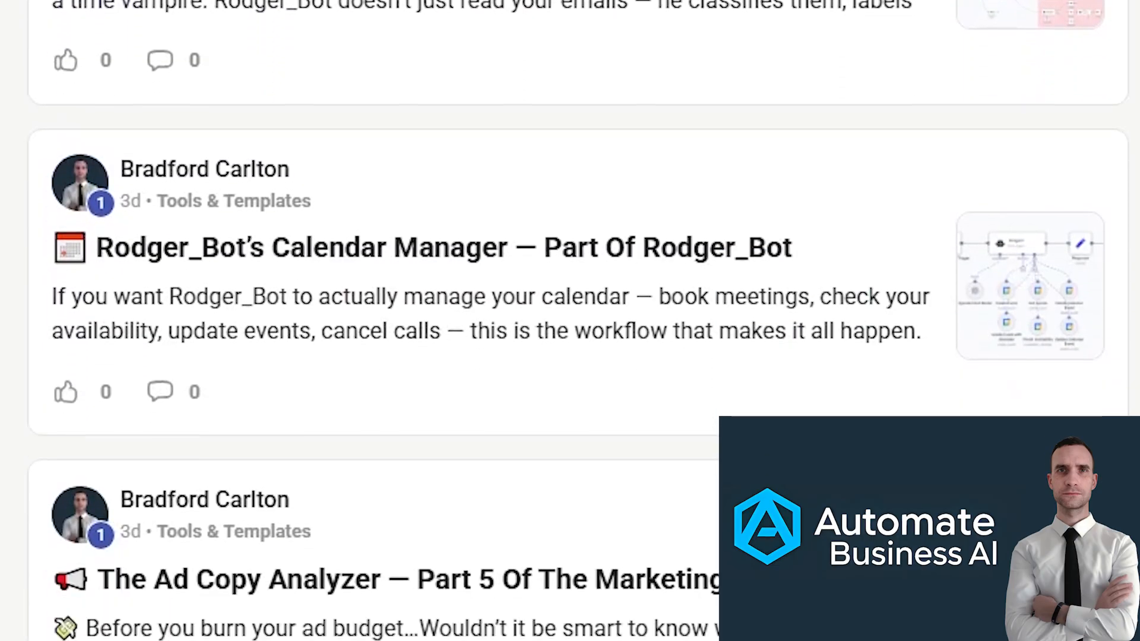
scroll(570, 320, down, 10)
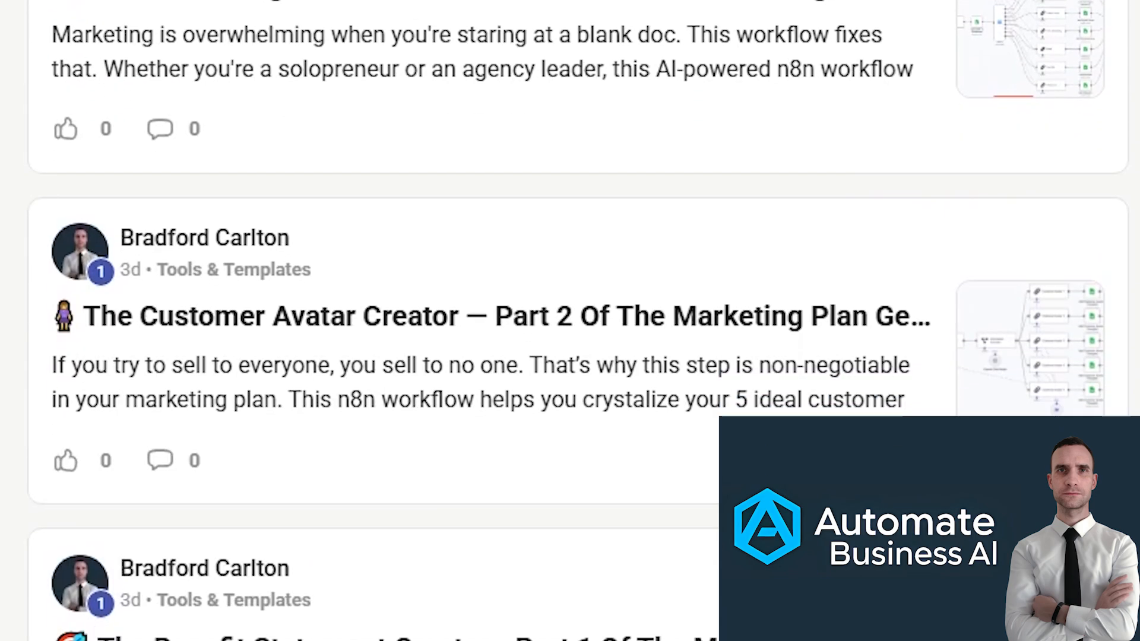
scroll(570, 321, down, 10)
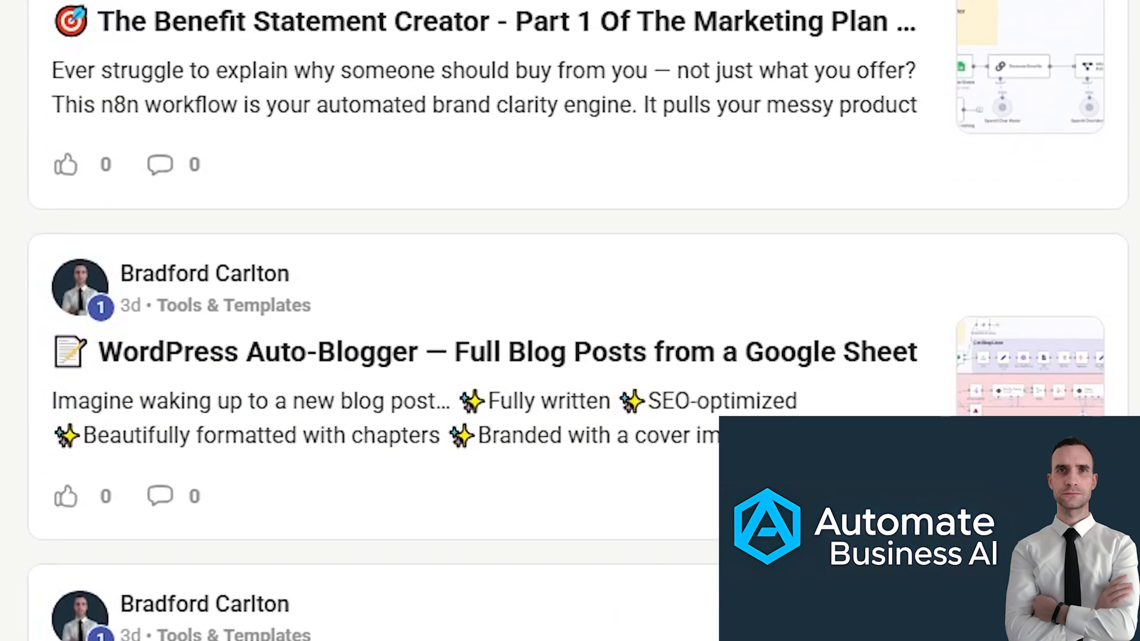
scroll(570, 321, down, 10)
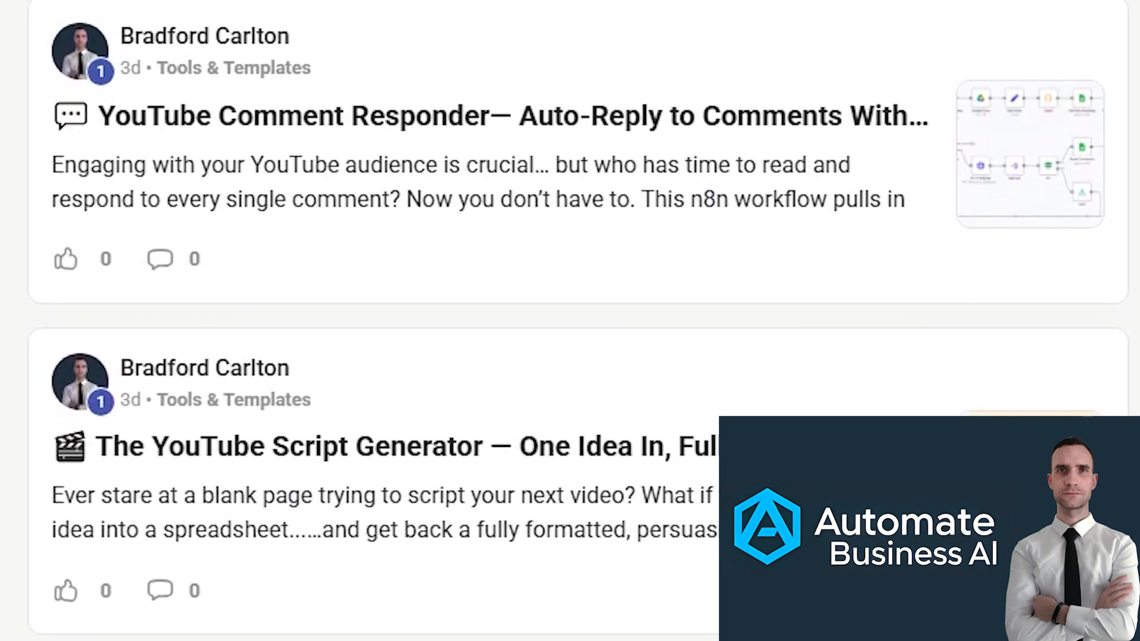
scroll(570, 321, down, 10)
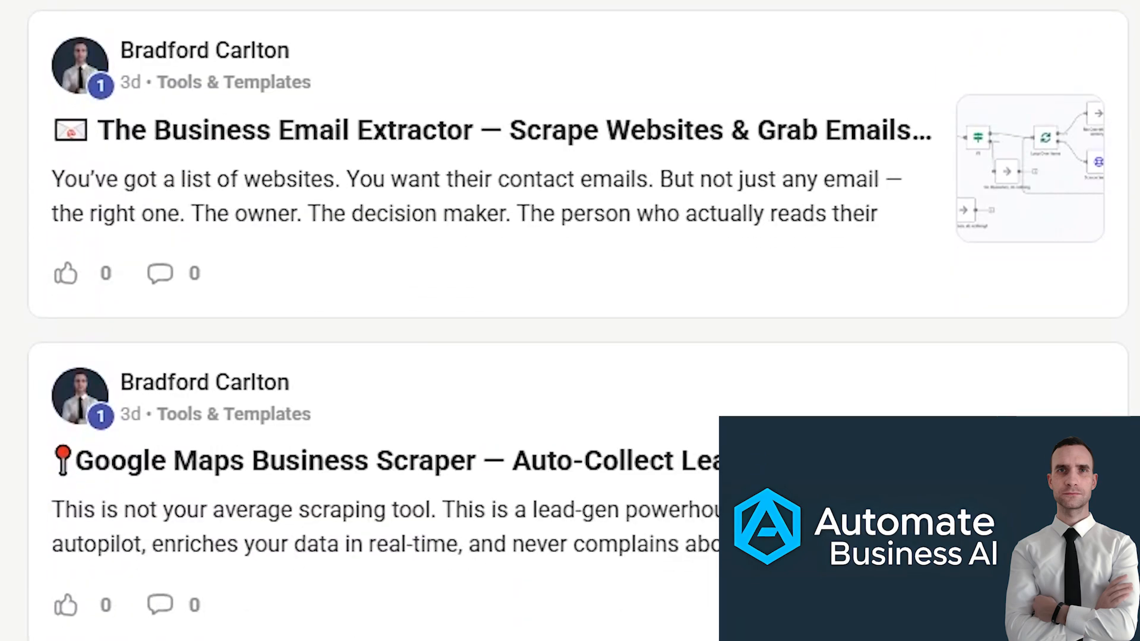
scroll(570, 321, down, 10)
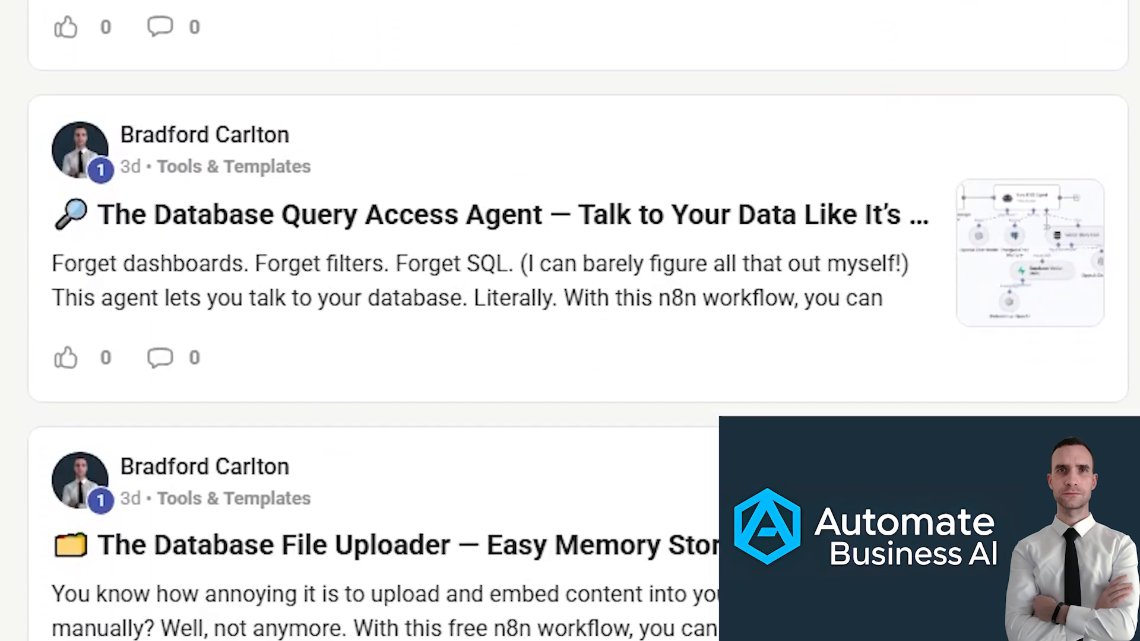
scroll(570, 320, down, 5)
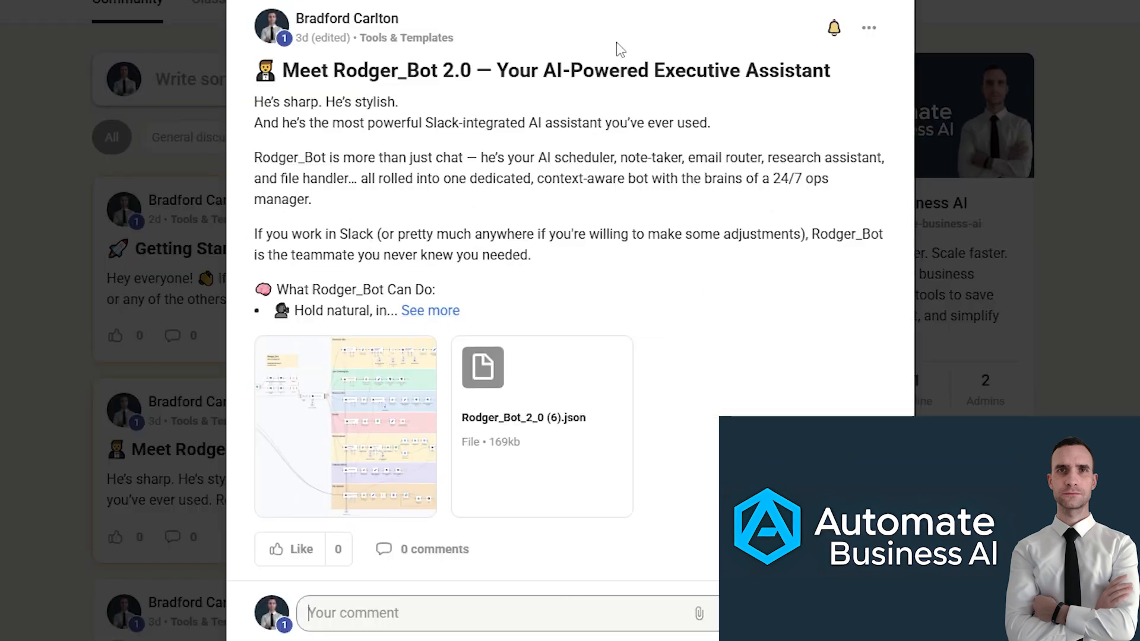
click(435, 310)
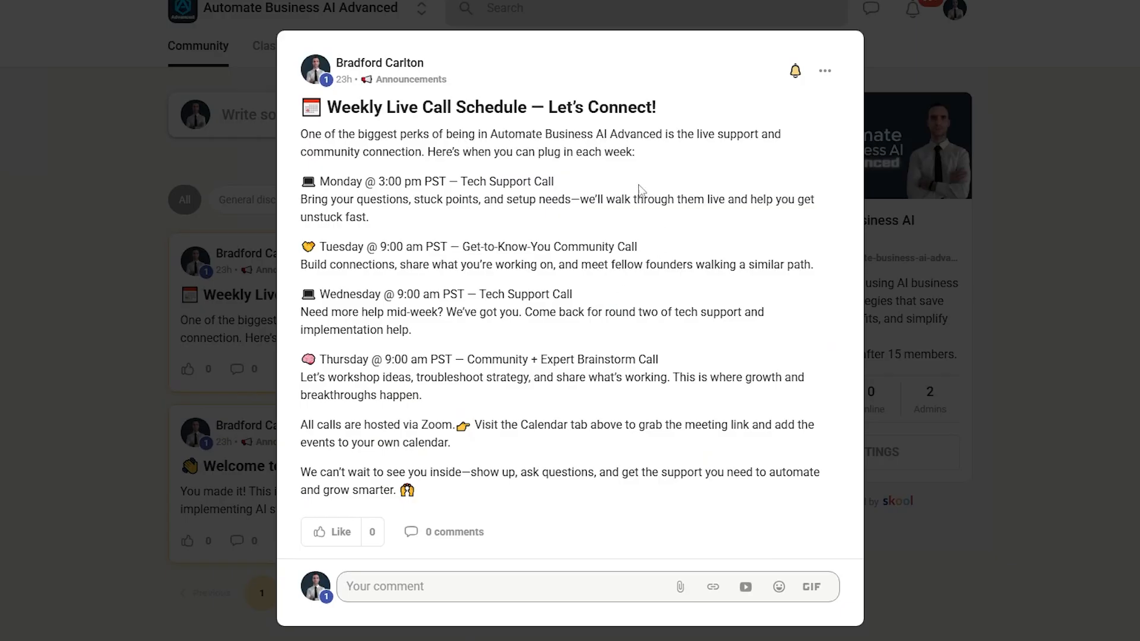
Step: Highlight the Monday Tech Support Call and the Tuesday Get-to-Know-You Community Call in the weekly live call schedule
drag(554, 181, 456, 181)
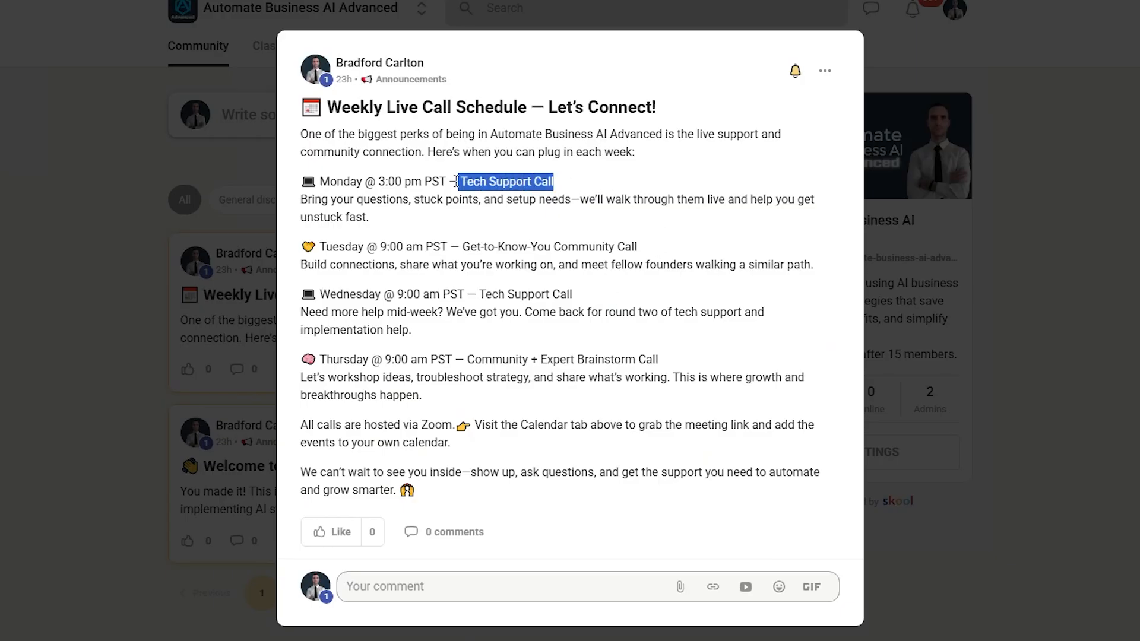
click(456, 181)
drag(460, 246, 656, 251)
click(663, 250)
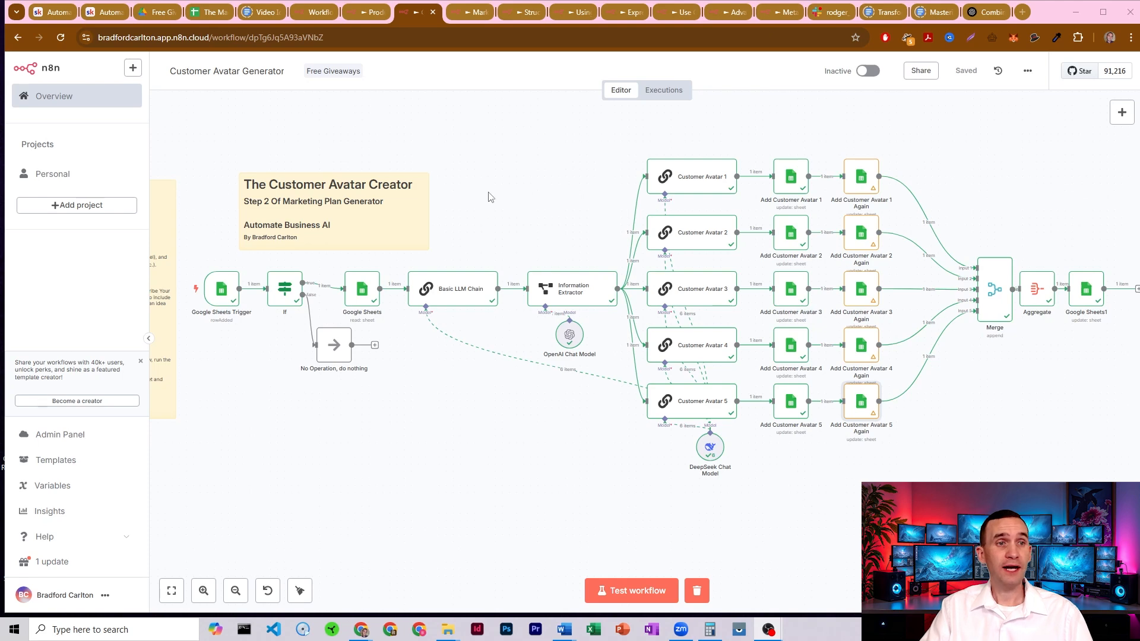
Step: Switch to the Marketing Plan Generator master spreadsheet and examine the basic demographics in the Customer Avatar 1 Output cell
click(210, 13)
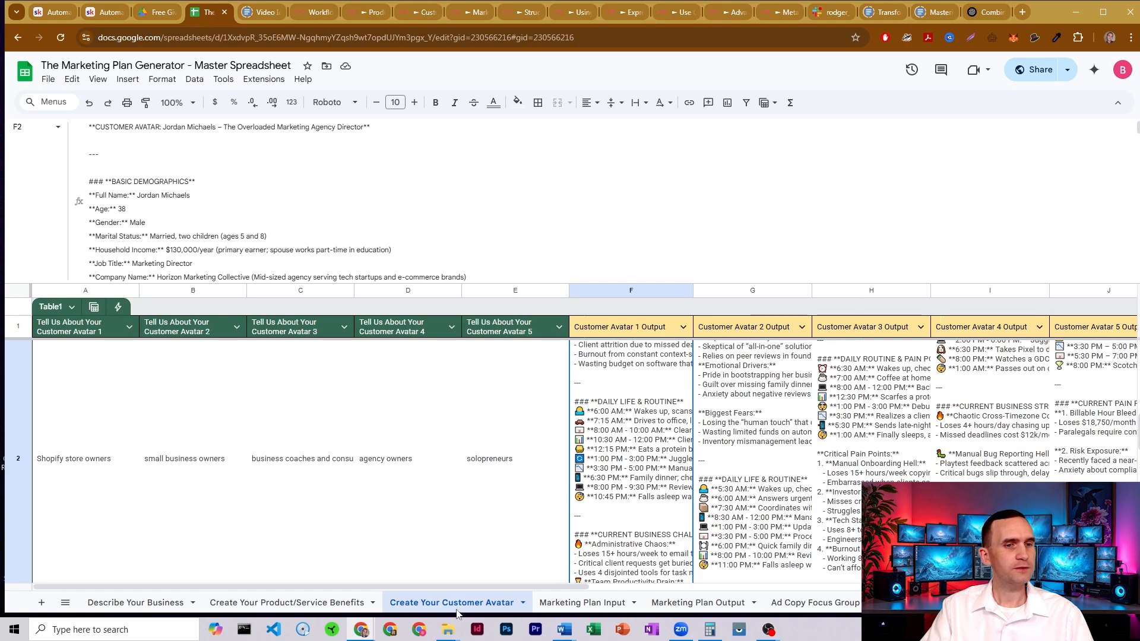
click(1082, 381)
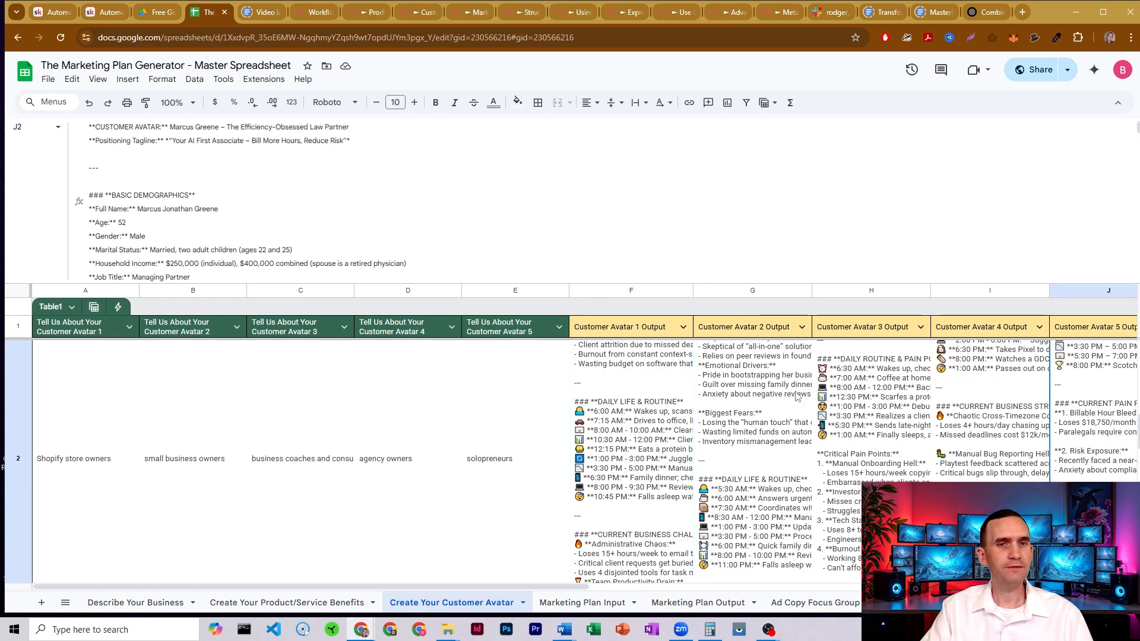
click(653, 388)
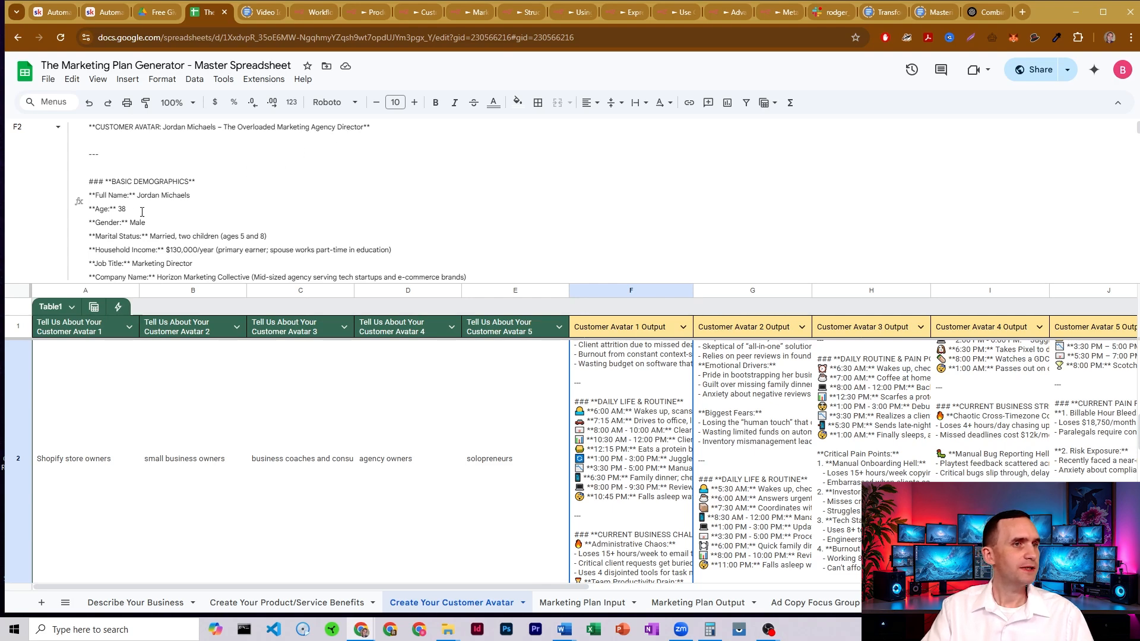
scroll(143, 206, down, 1)
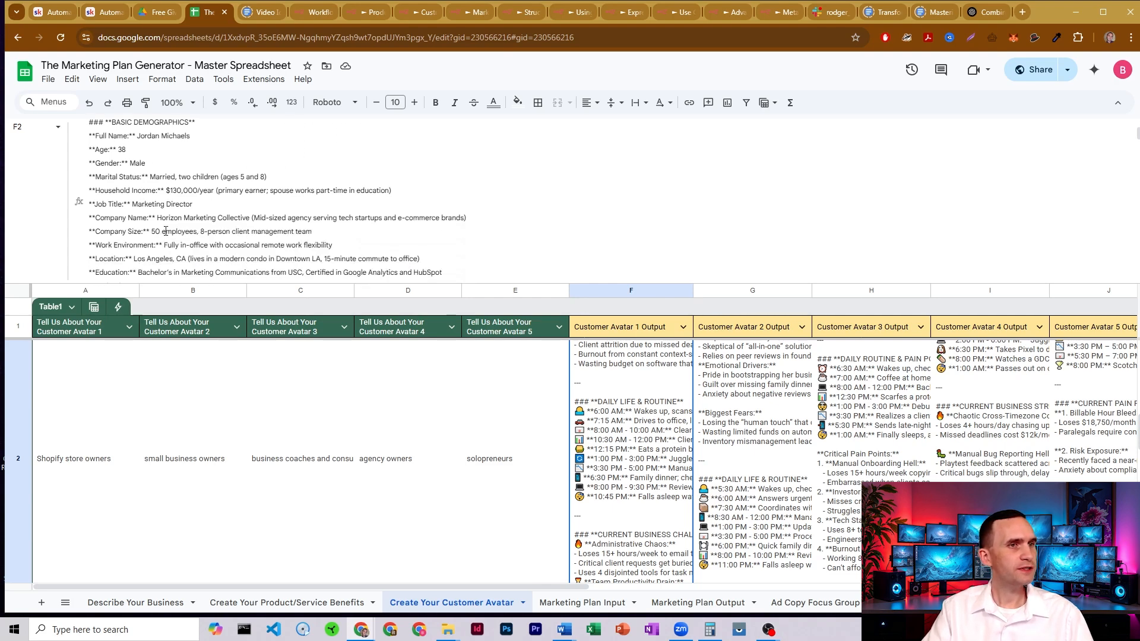
scroll(167, 176, down, 1)
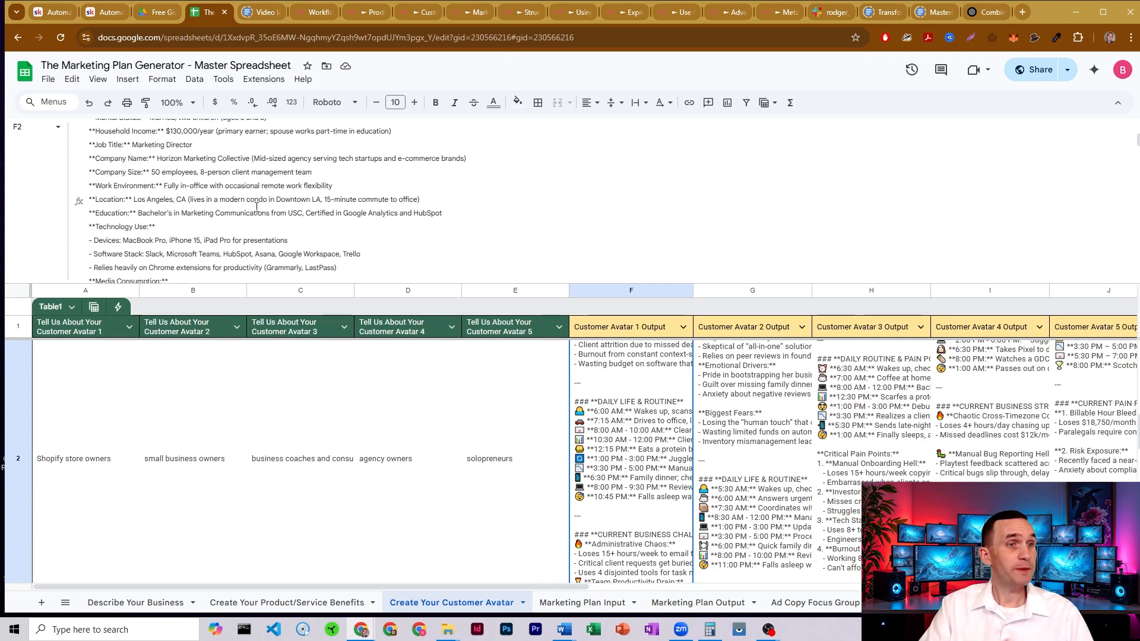
scroll(224, 178, down, 1)
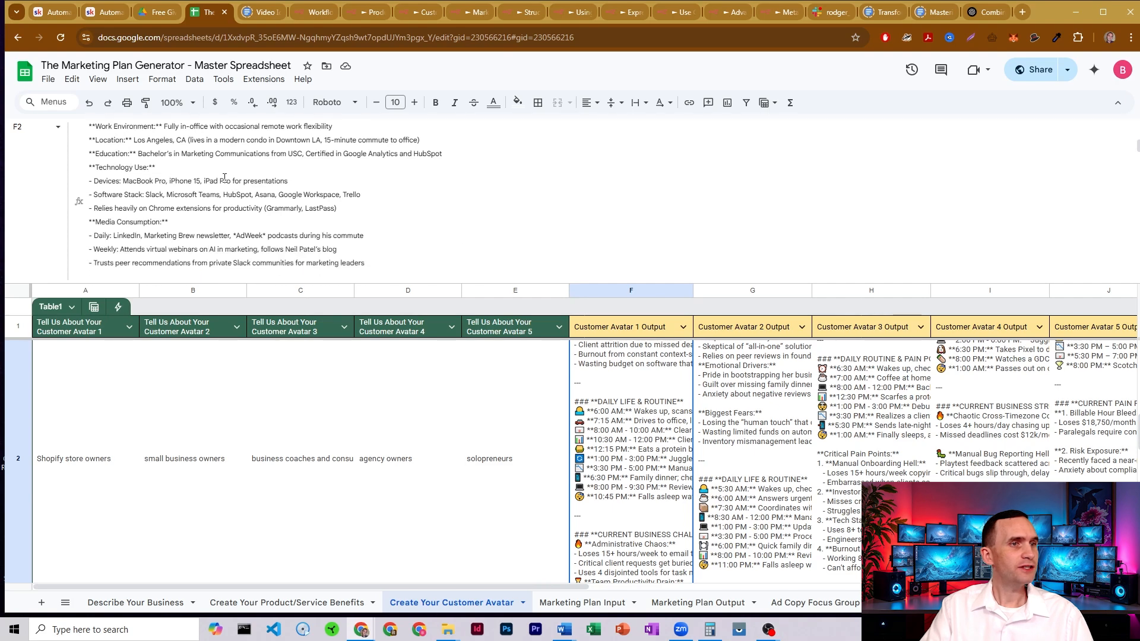
Step: Review the first avatar's technology use and media consumption, highlighting the devices, software stack, Chrome extensions and peer recommendations lines
drag(130, 182, 248, 182)
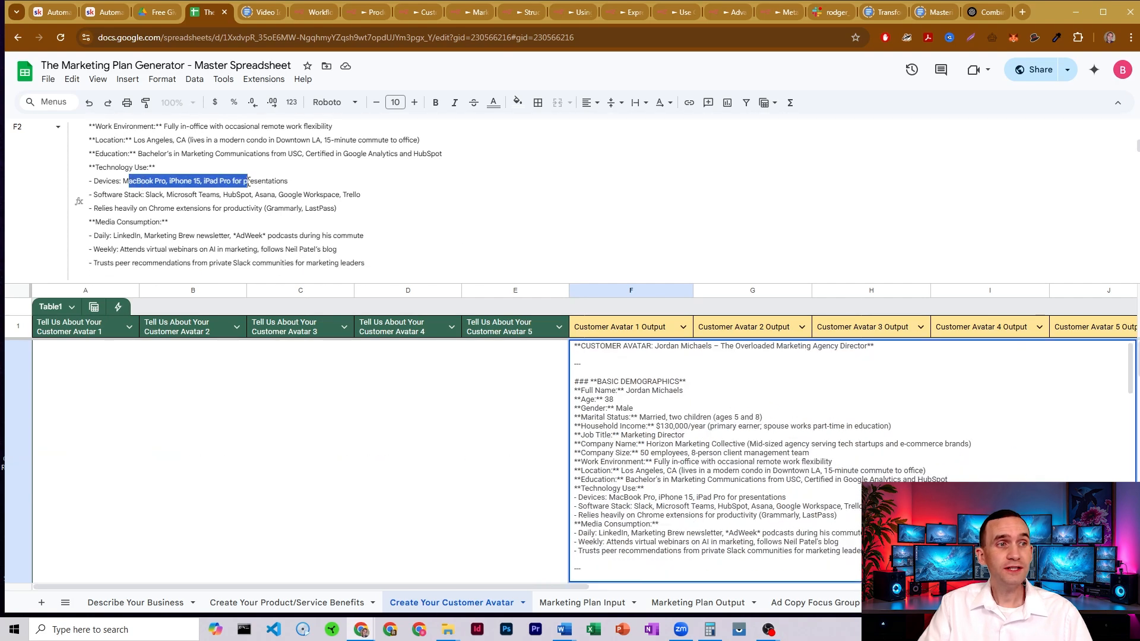
click(116, 185)
drag(113, 194, 186, 200)
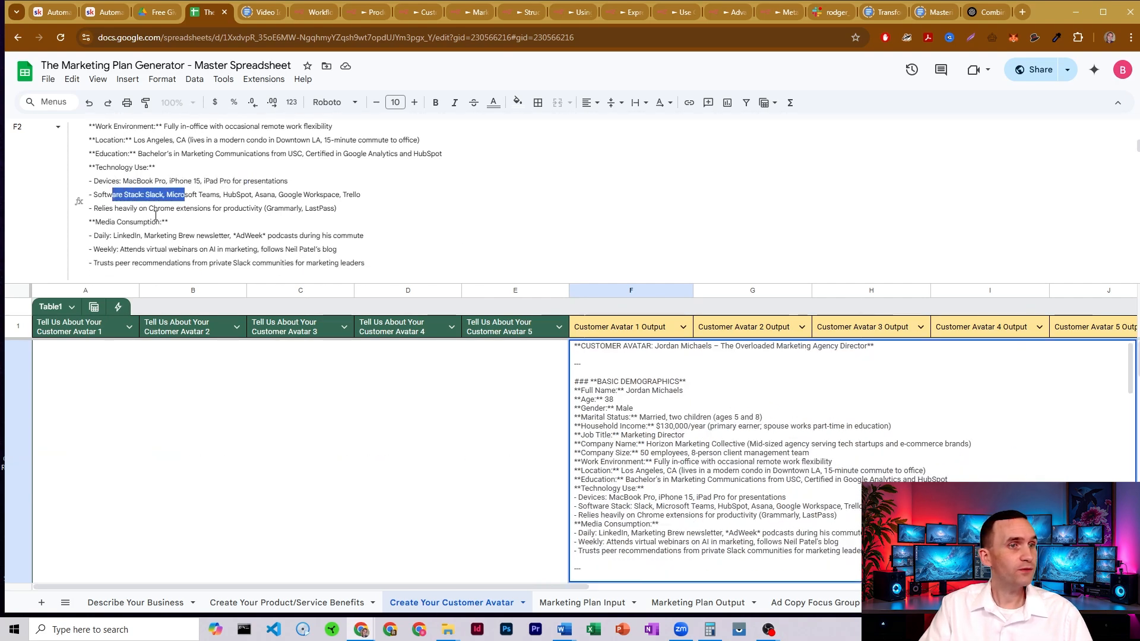
click(156, 221)
drag(104, 208, 211, 208)
click(175, 208)
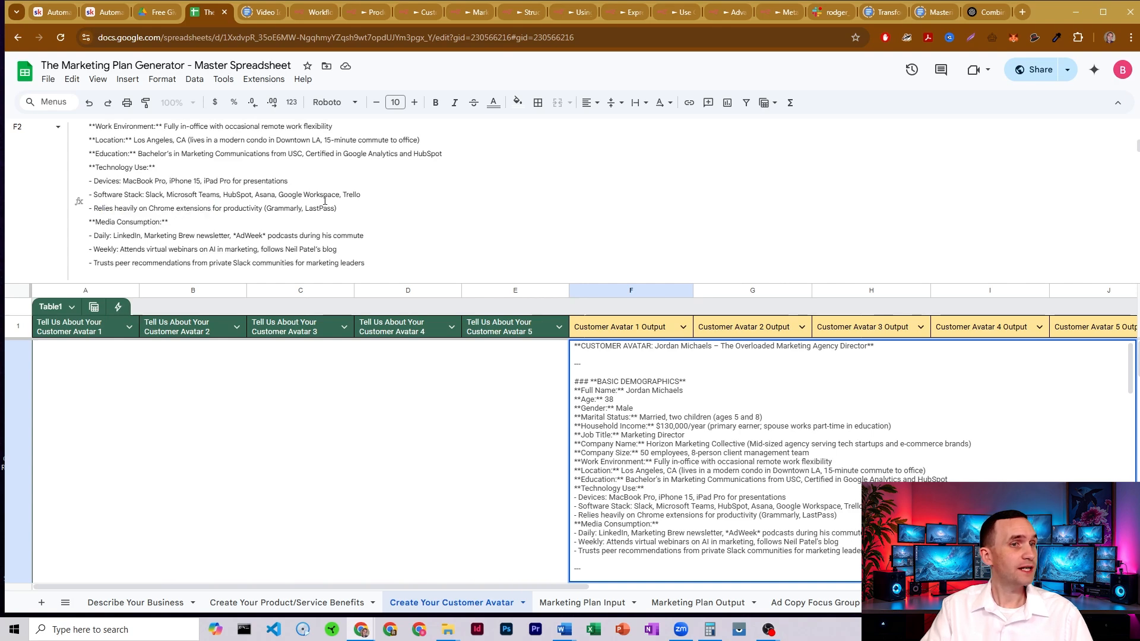
scroll(351, 188, down, 1)
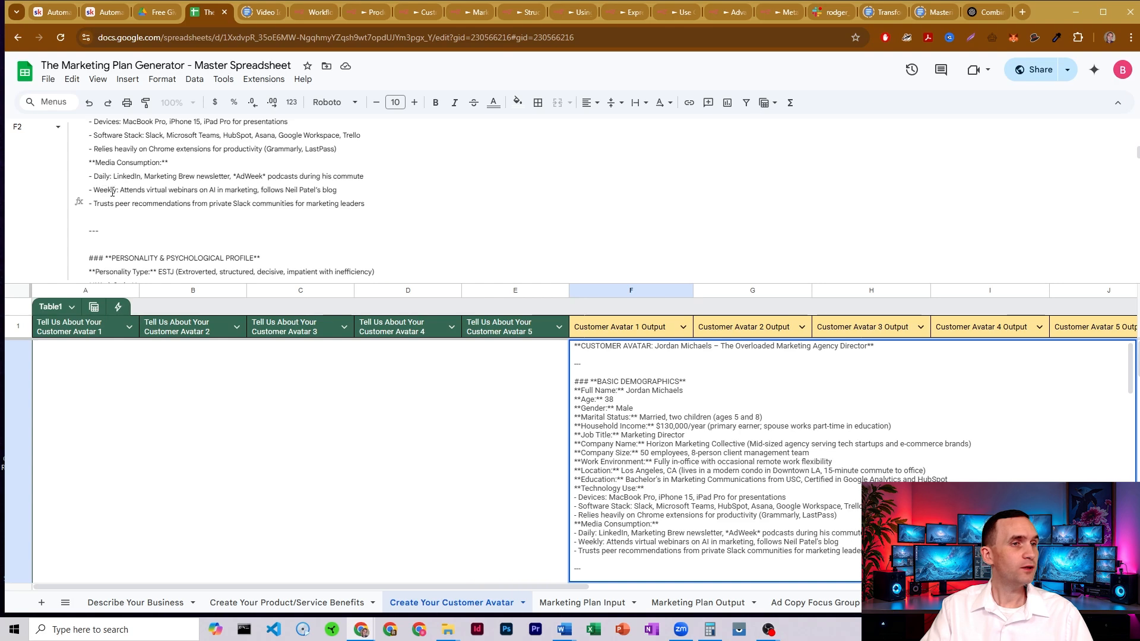
drag(107, 204, 313, 202)
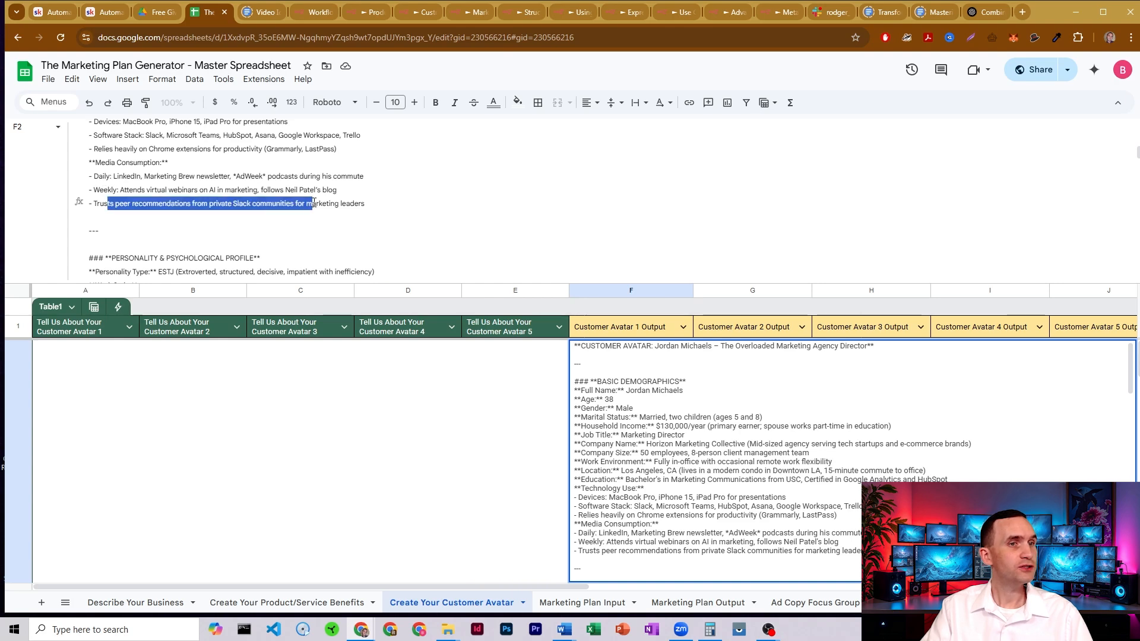
click(124, 203)
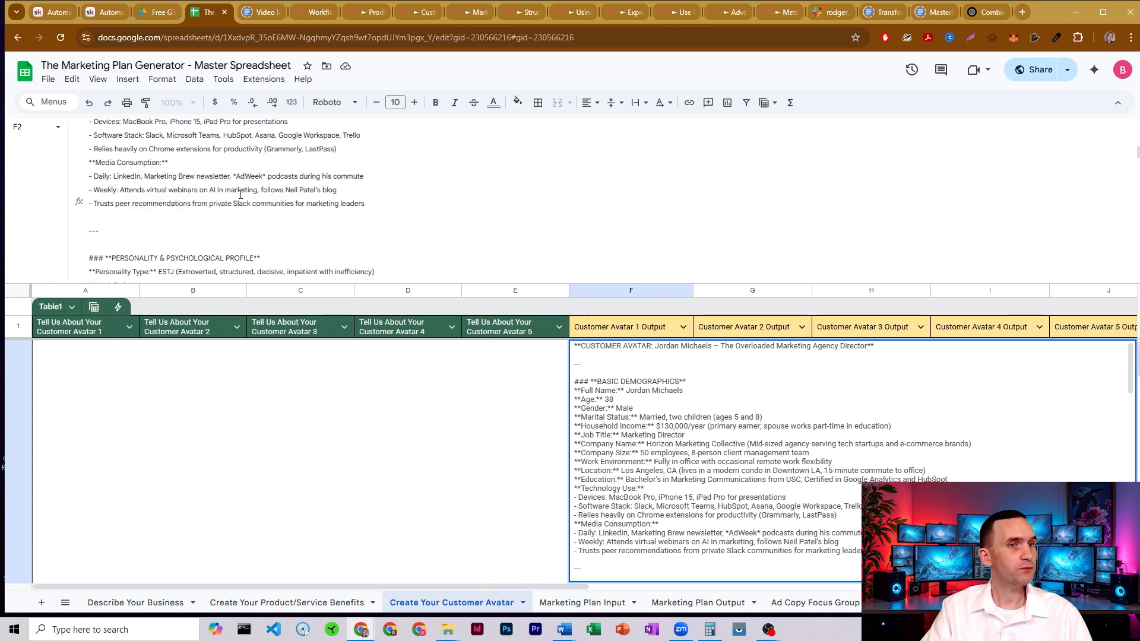
Step: Read the first avatar's personality and psychological profile, highlighting the personality type and the Slack messaging preference, through to the biggest fears
scroll(350, 176, down, 3)
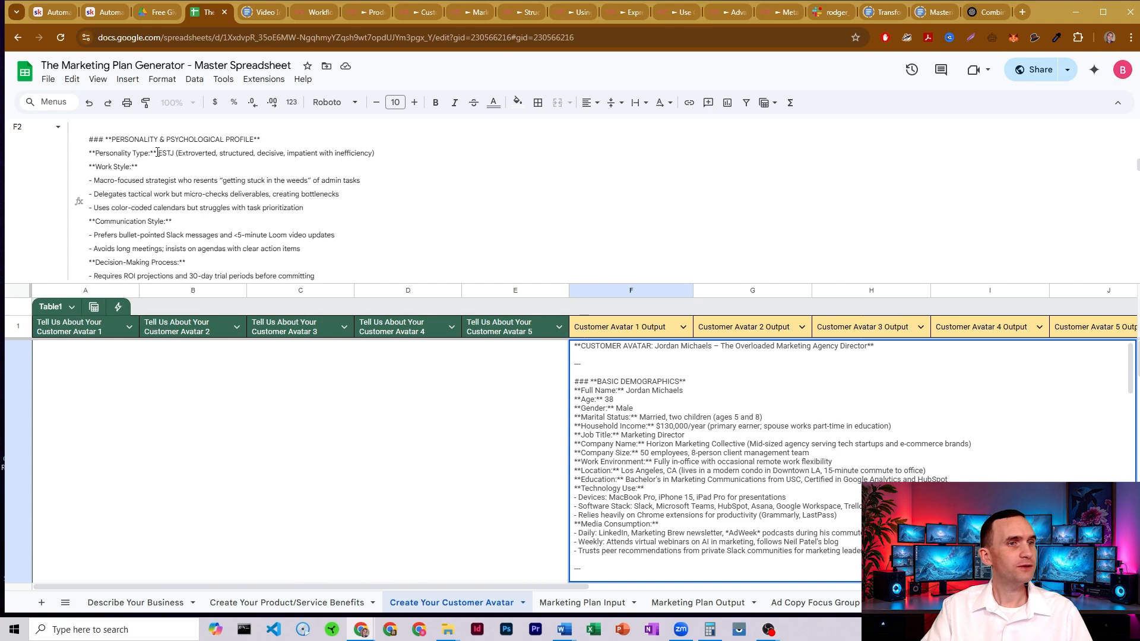
drag(157, 152, 177, 152)
click(177, 152)
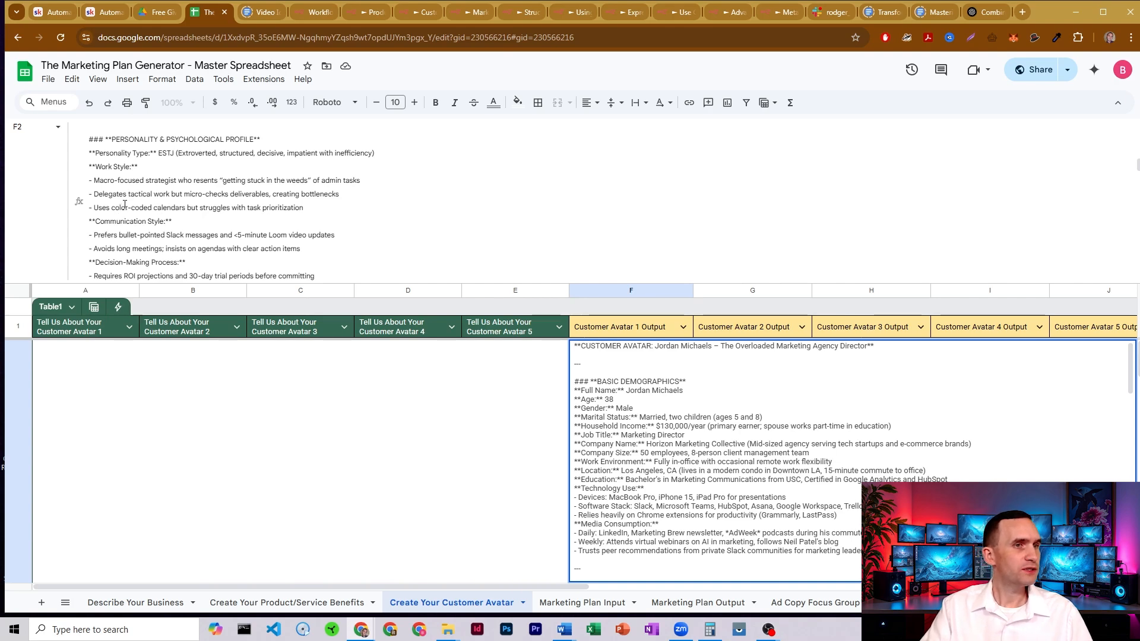
scroll(205, 178, down, 2)
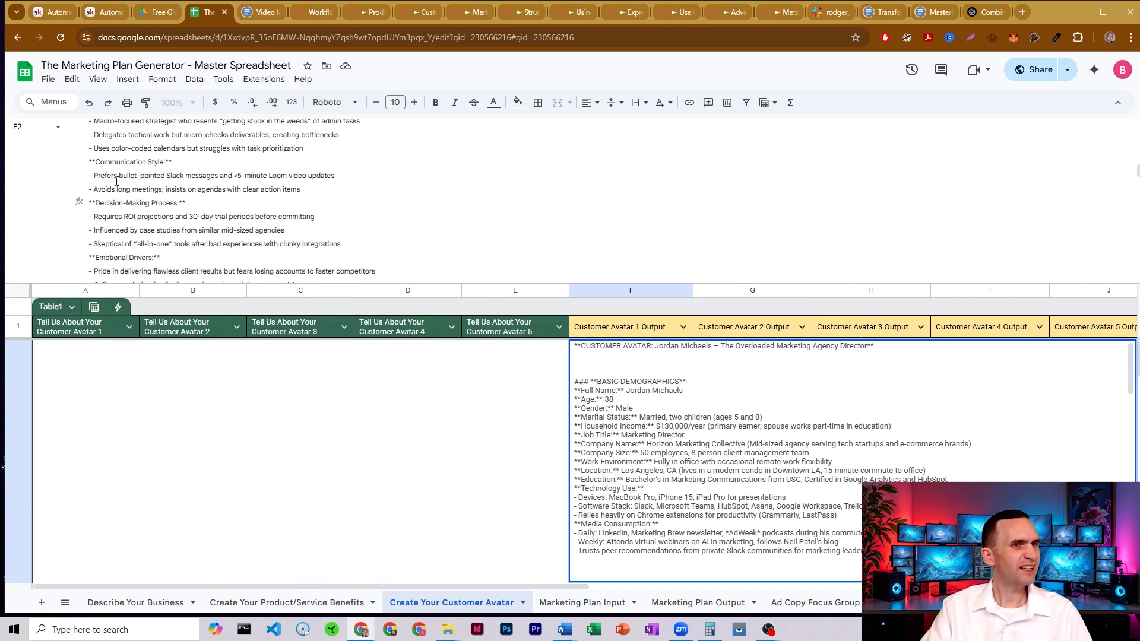
drag(111, 177, 176, 176)
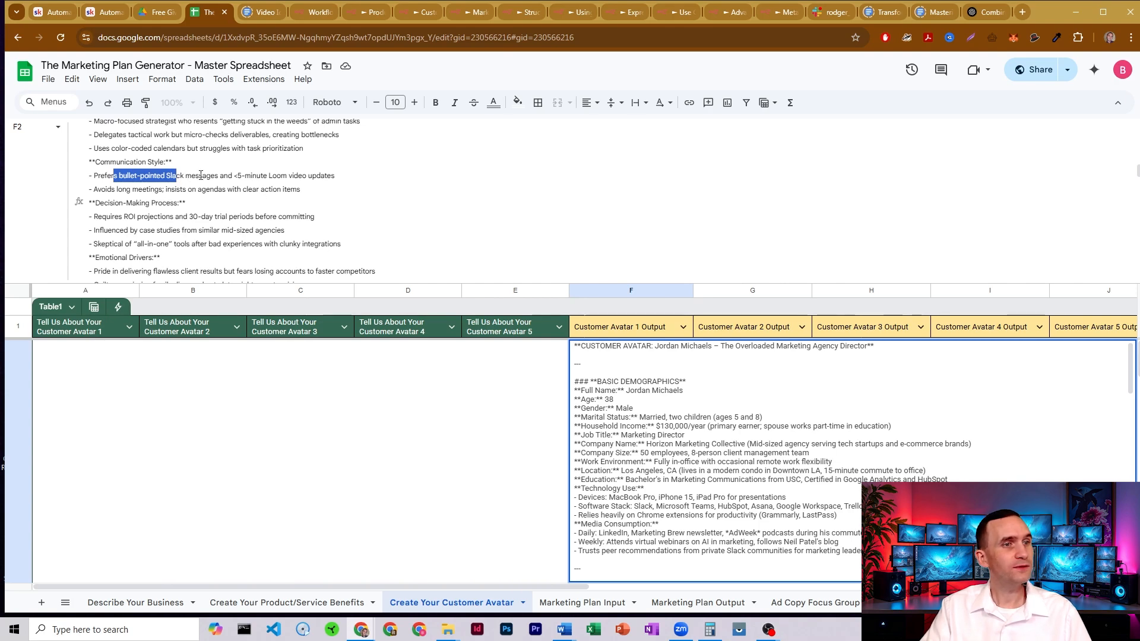
scroll(123, 209, down, 2)
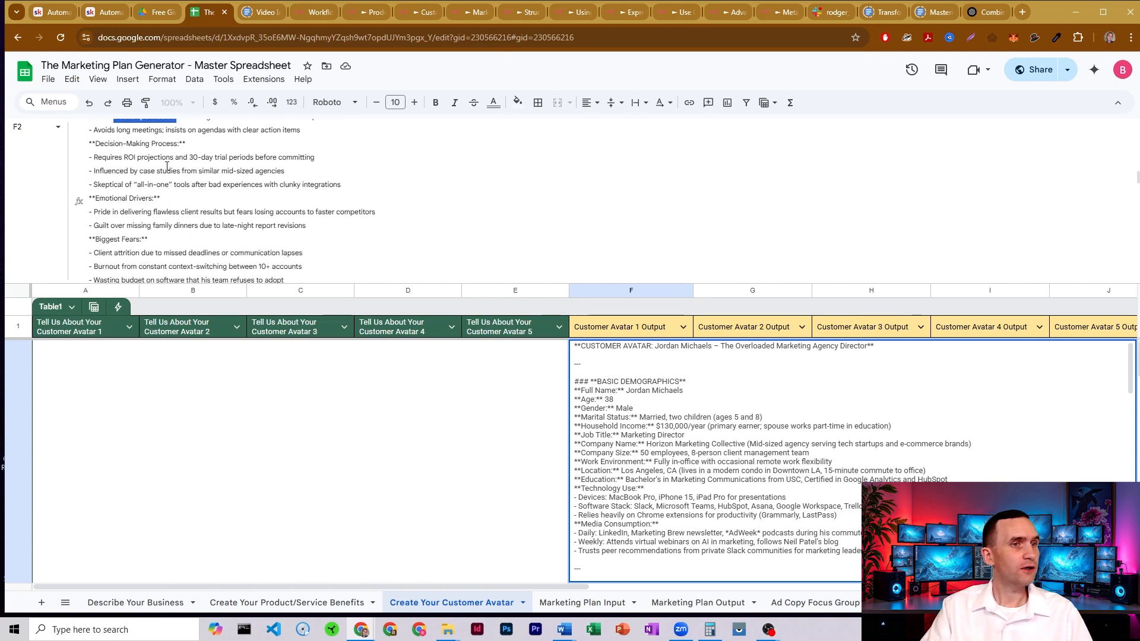
scroll(153, 181, down, 2)
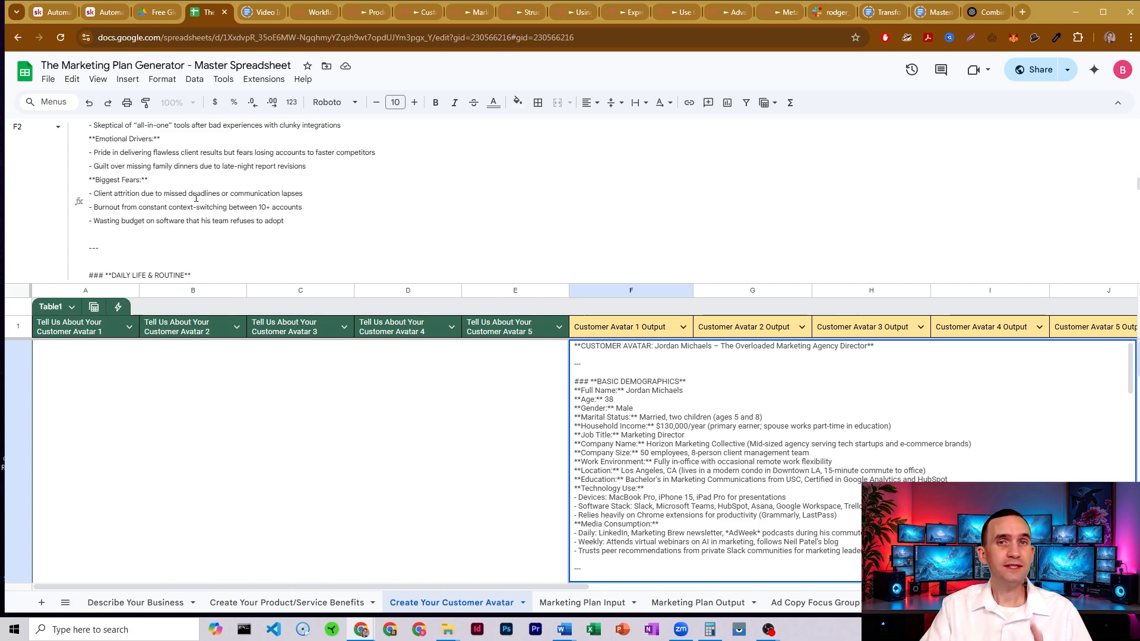
Step: Read through the first avatar's daily life and routine, highlighting part of the 10:45 PM entry
scroll(195, 198, down, 4)
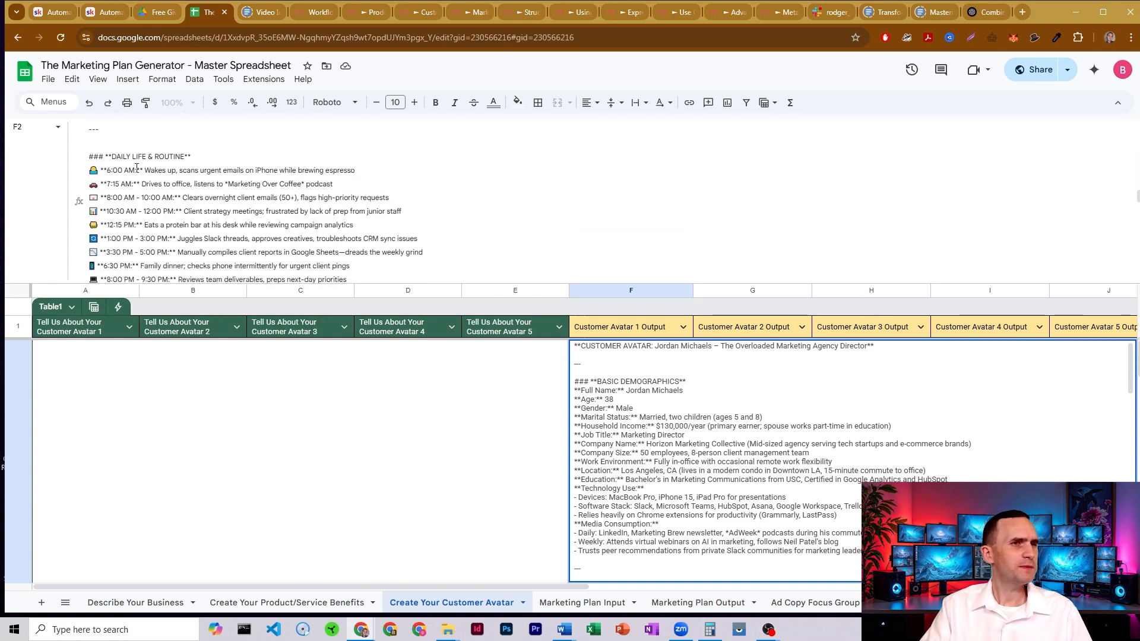
scroll(137, 168, down, 2)
scroll(155, 169, up, 2)
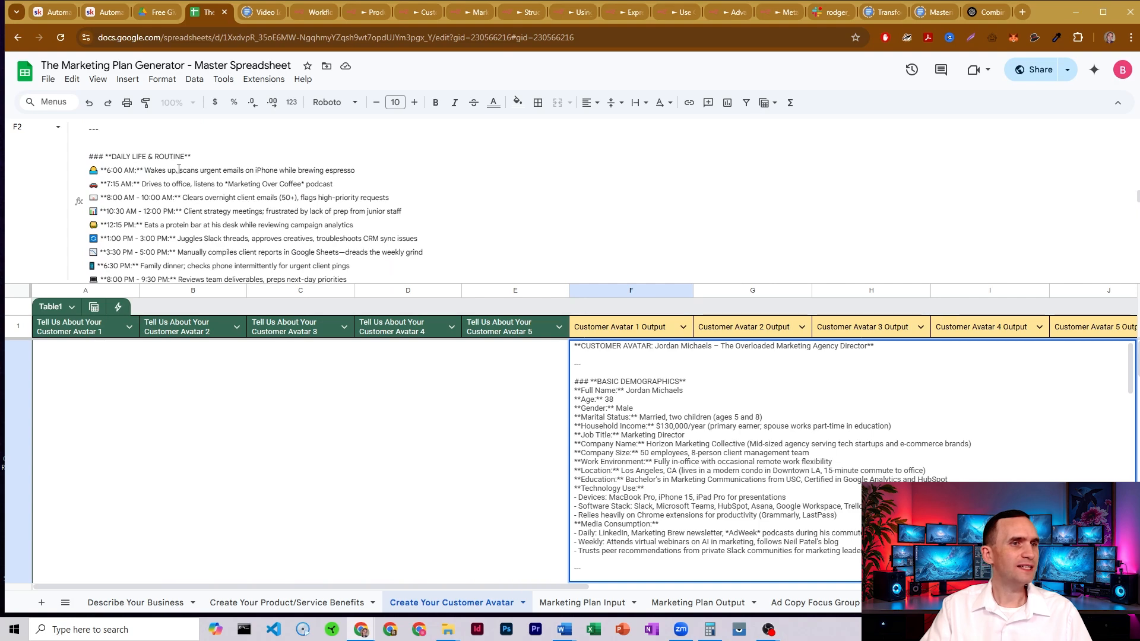
scroll(172, 170, down, 2)
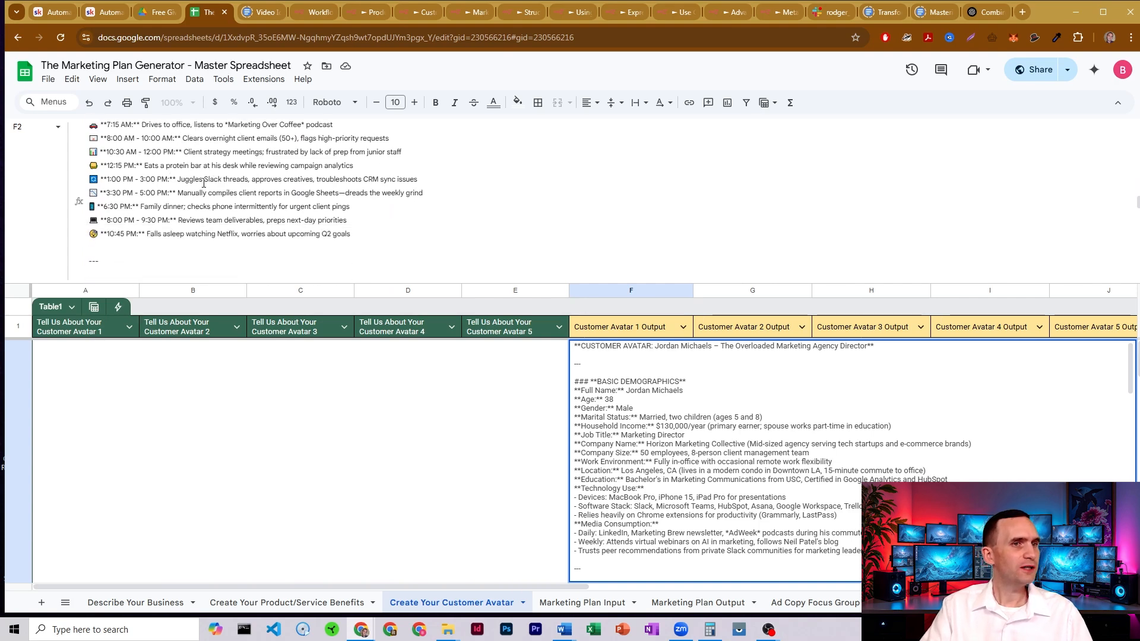
scroll(203, 183, down, 2)
drag(163, 175, 262, 179)
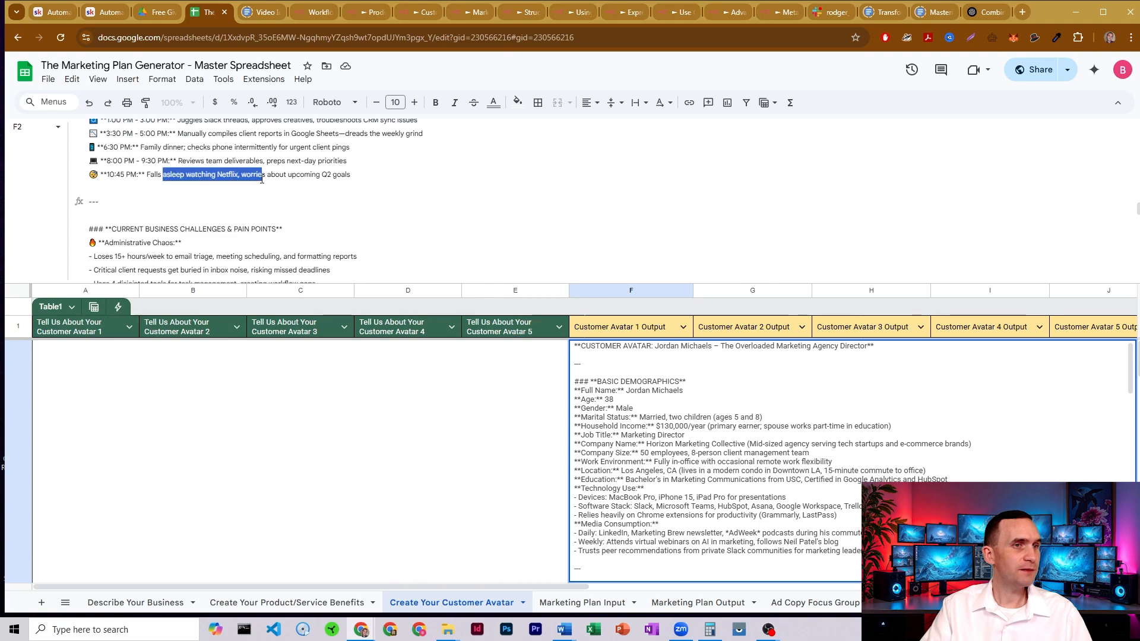
click(271, 177)
Step: Read the first avatar's current business challenges and pain points, highlighting the Team Productivity Drain and Pressure to Scale Efficiency headings
scroll(252, 164, down, 1)
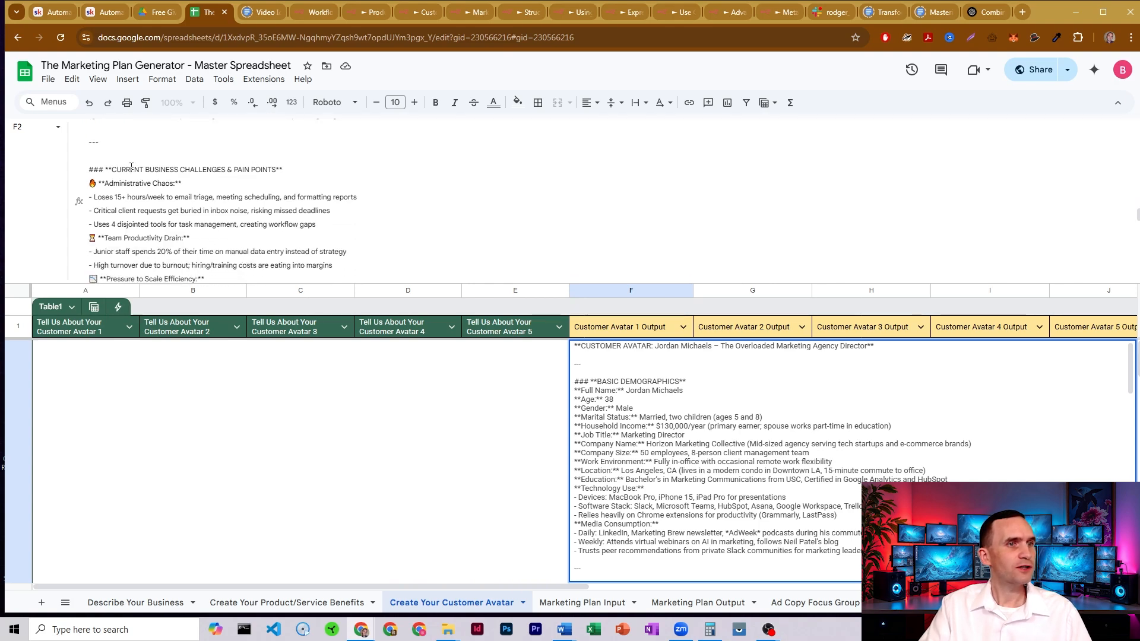
scroll(182, 176, down, 2)
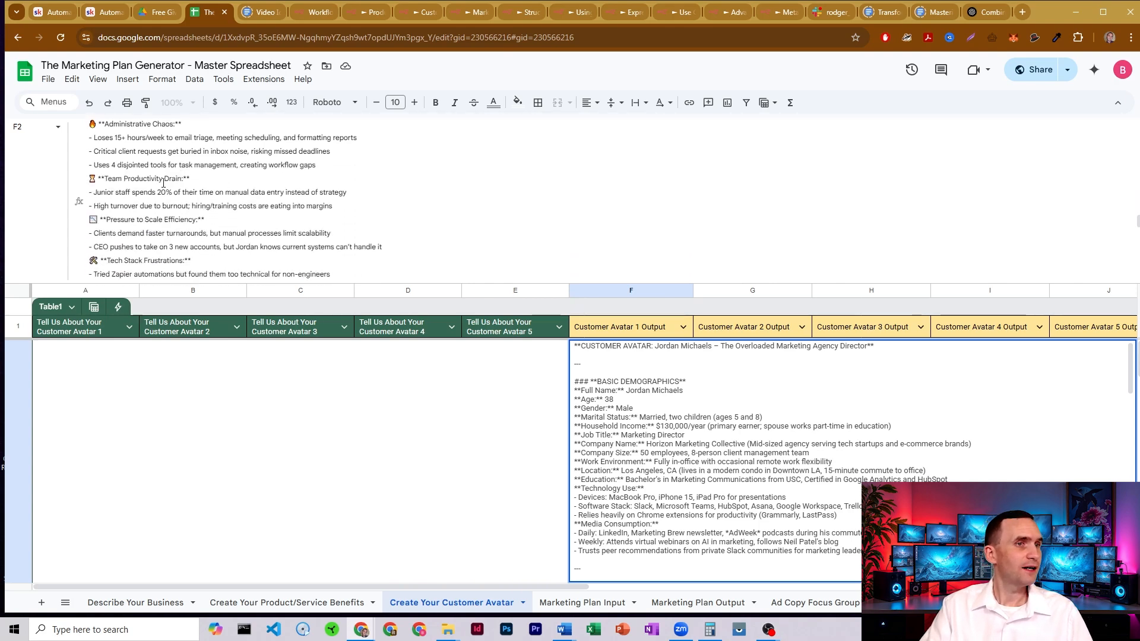
drag(113, 178, 189, 178)
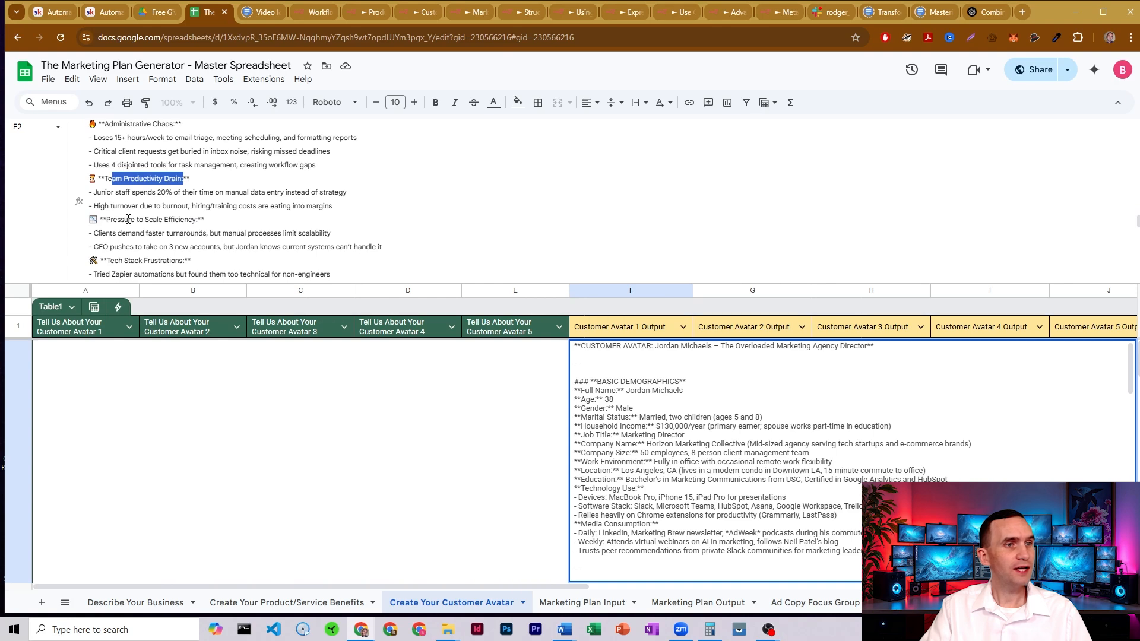
drag(129, 219, 199, 219)
click(223, 219)
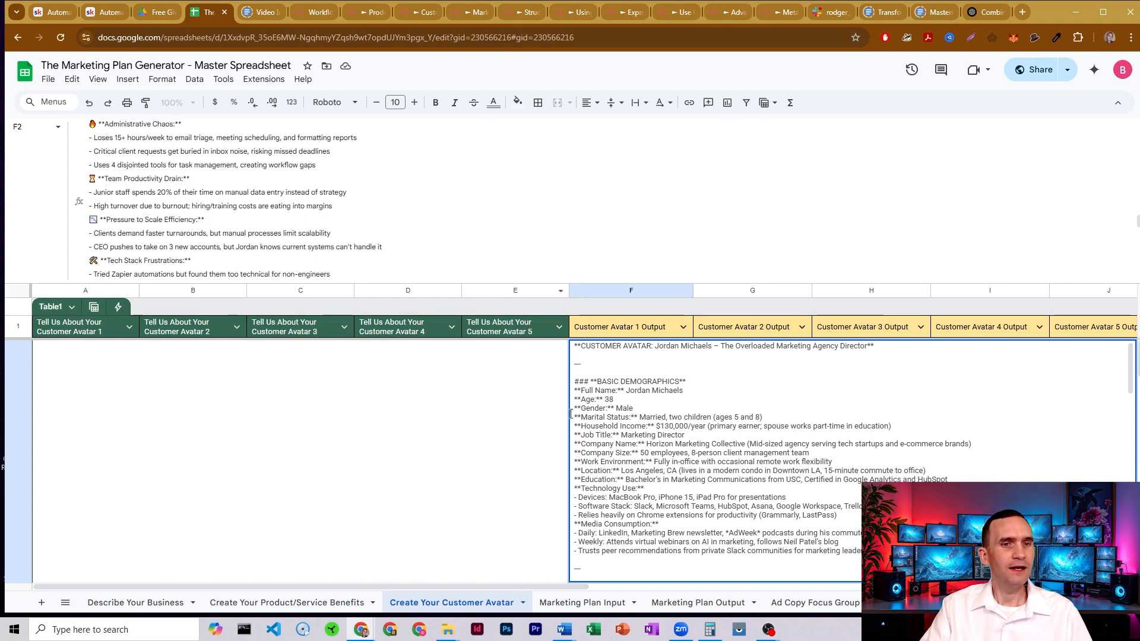
Step: Open the Customer Avatar 3 Output cell and read through to its end, highlighting the Killer Offer text
click(473, 414)
click(877, 410)
scroll(351, 196, down, 8)
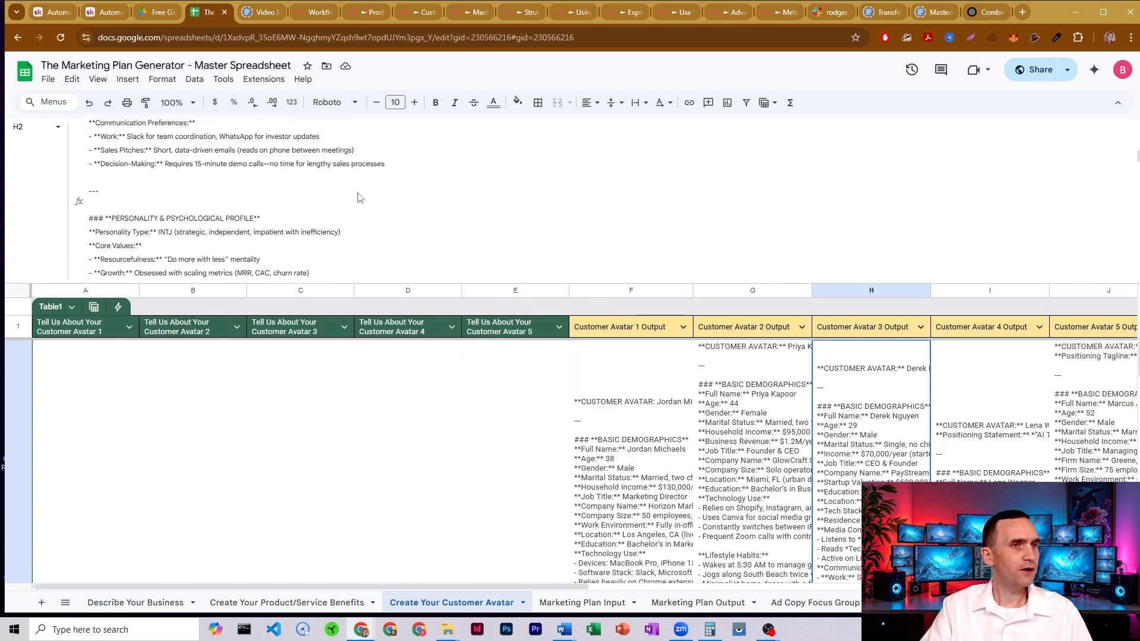
scroll(350, 196, down, 15)
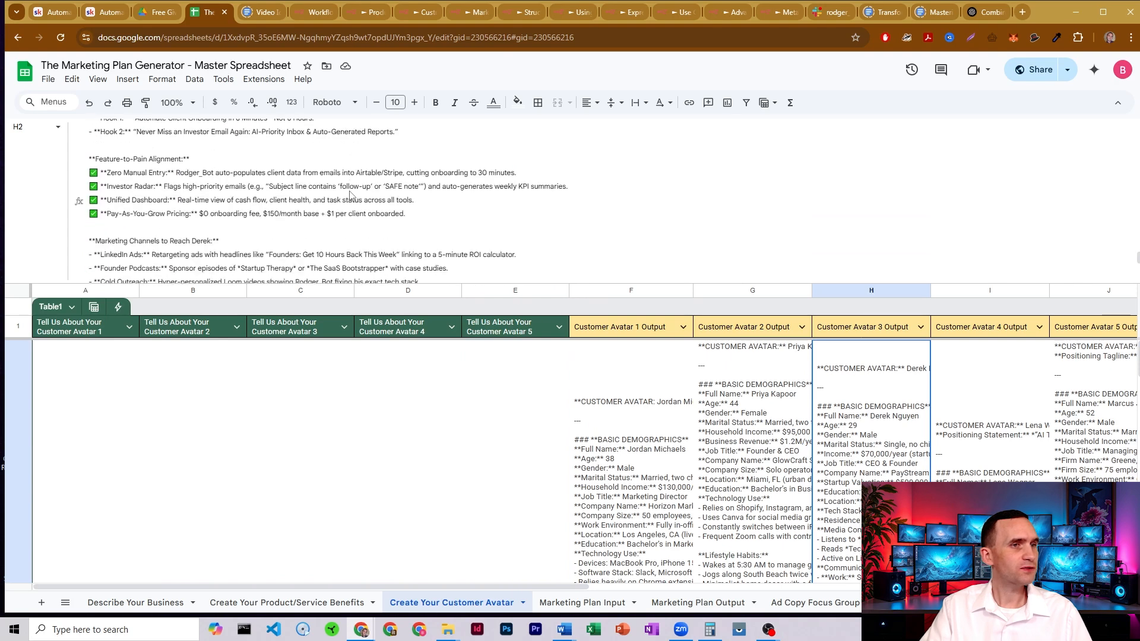
scroll(350, 191, down, 5)
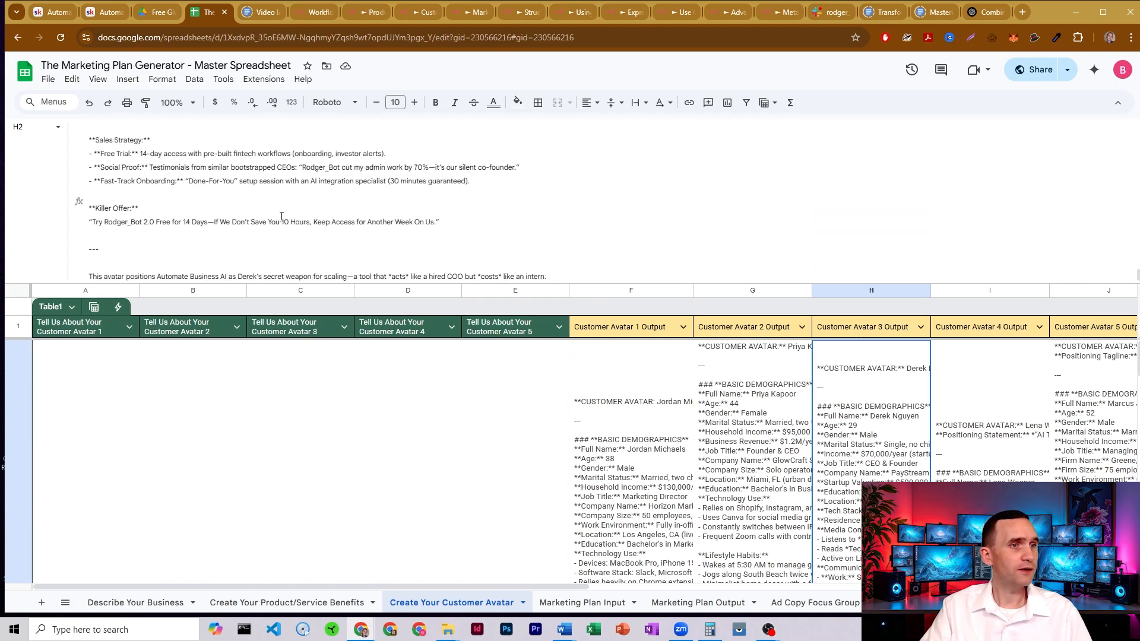
drag(102, 208, 434, 224)
click(122, 221)
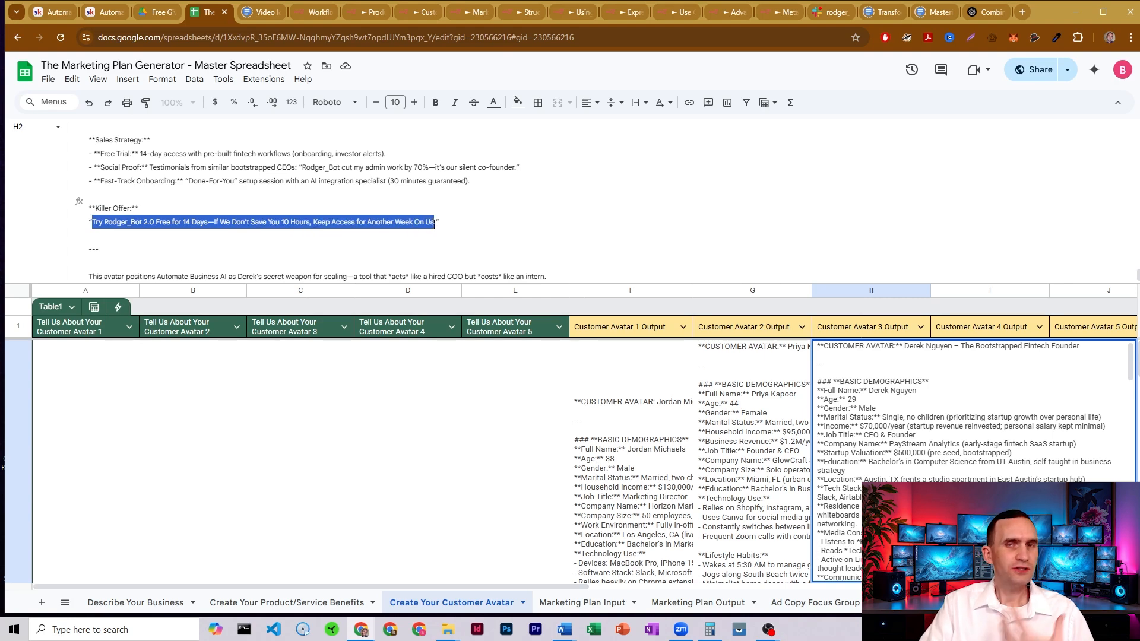
Step: Review the third avatar's marketing channels and sales strategy, highlighting the Fast-Track Onboarding item
scroll(348, 203, up, 2)
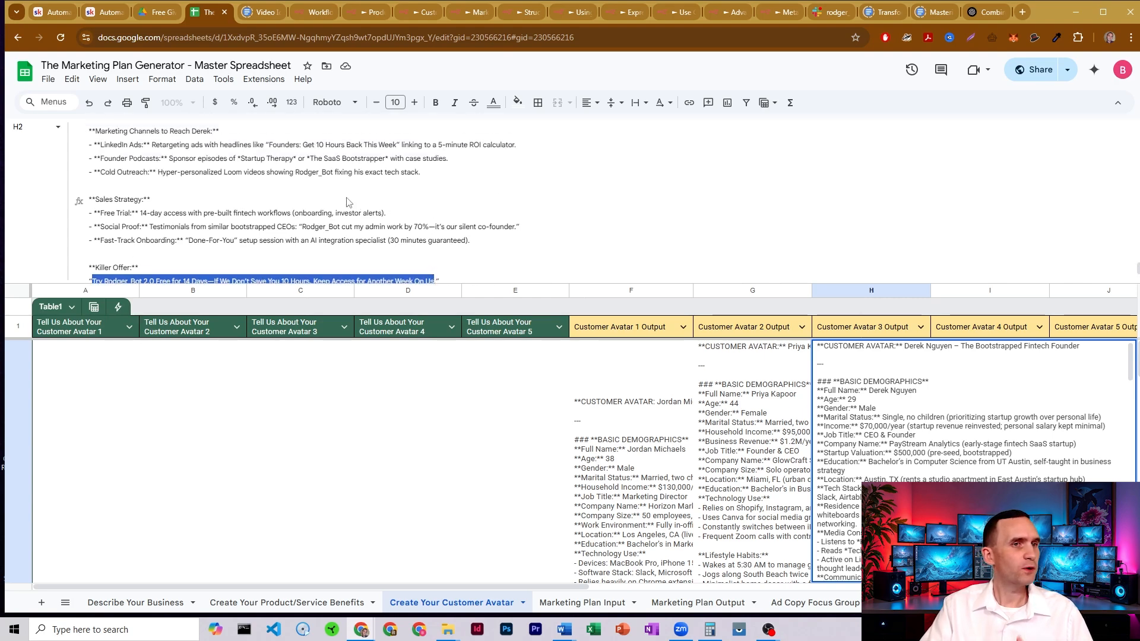
drag(97, 213, 175, 243)
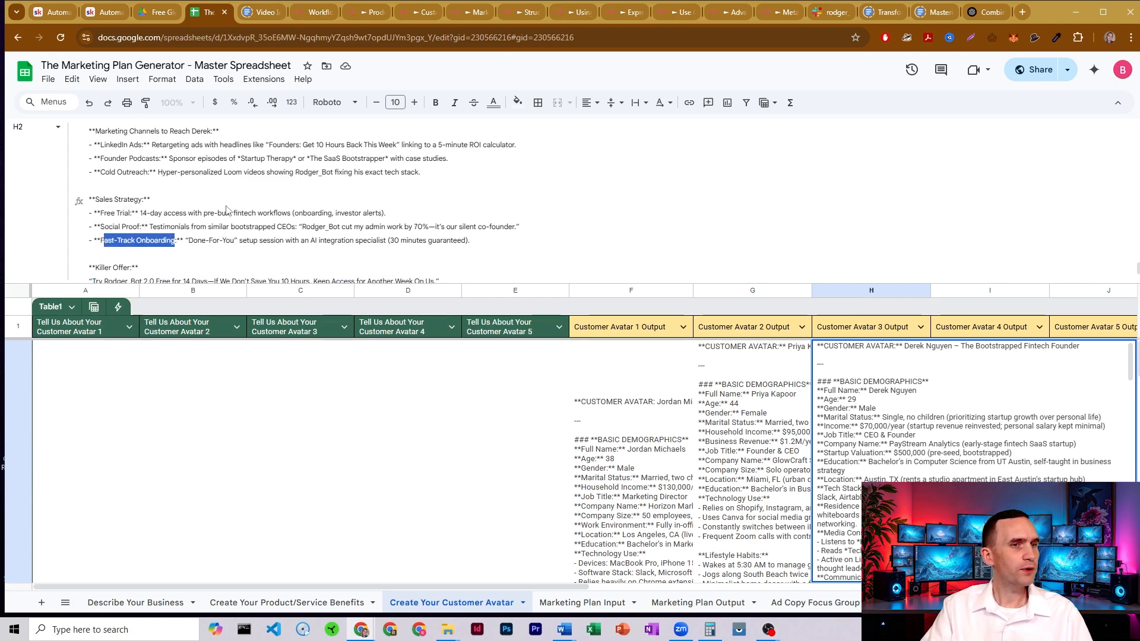
scroll(226, 209, down, 2)
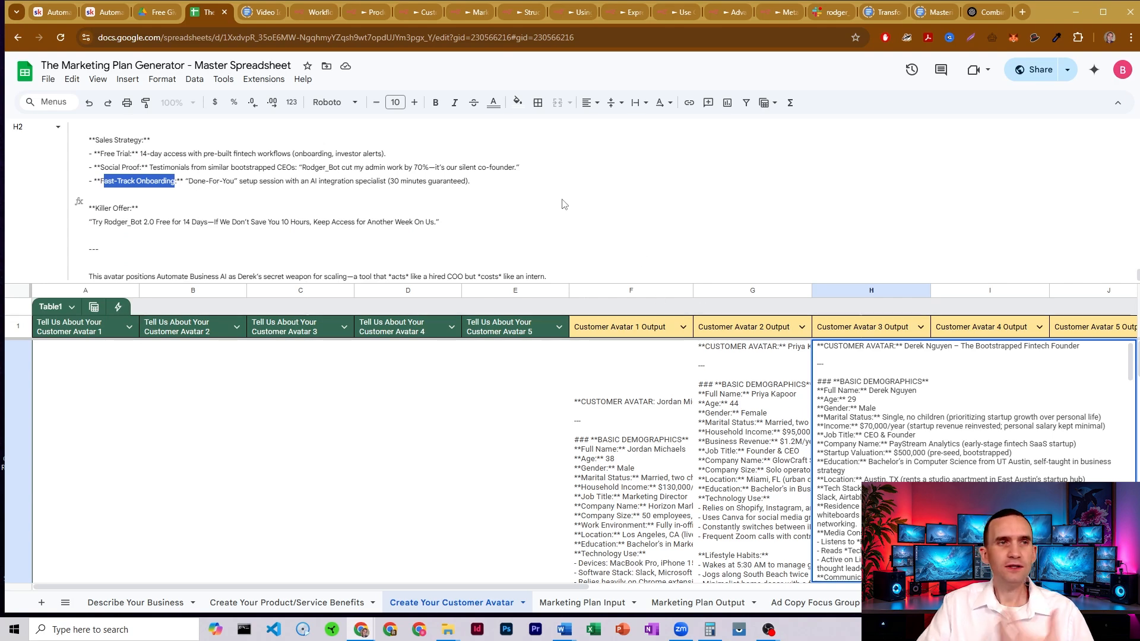
Step: Switch to the Customer Avatar Generator workflow in n8n and inspect the Google Sheets Trigger node's document, sheet and trigger settings
click(396, 13)
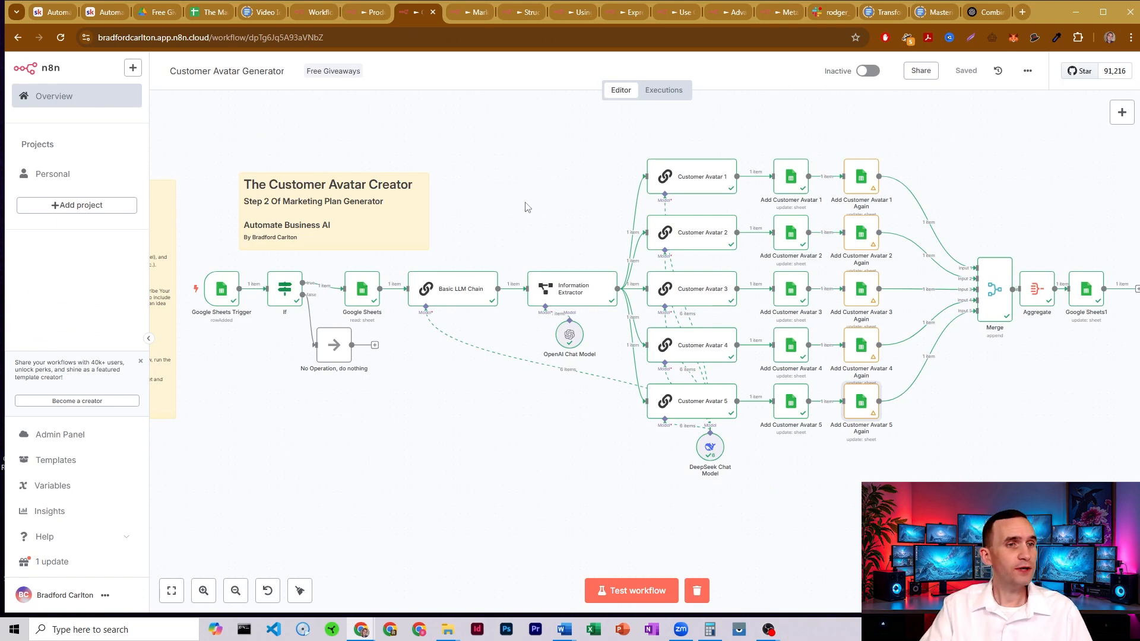
mouse_move(225, 290)
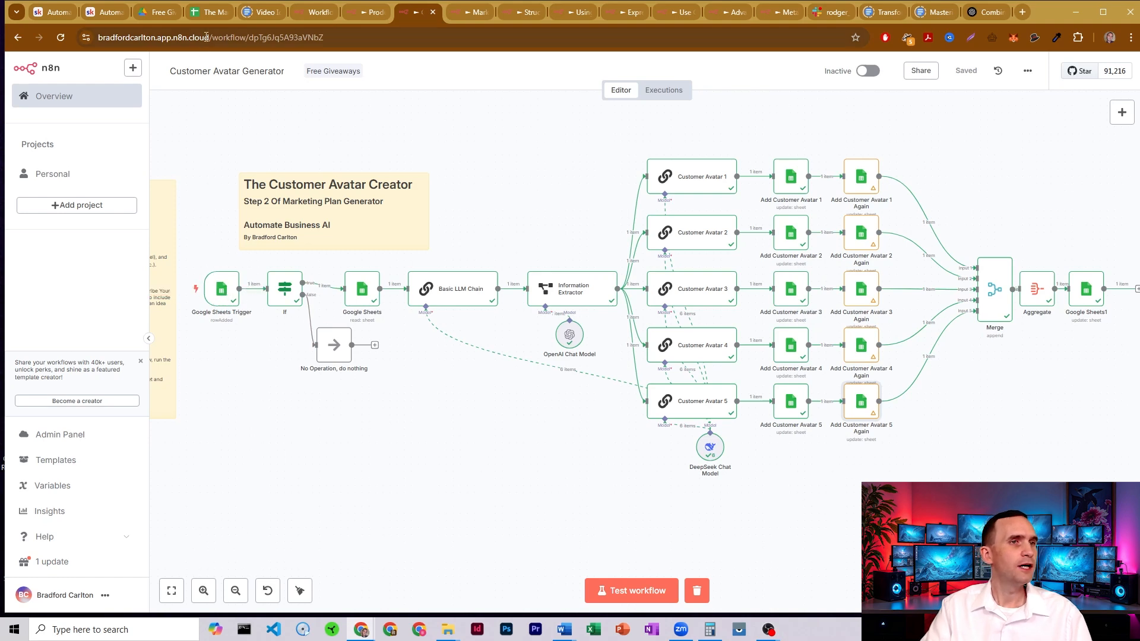
click(209, 12)
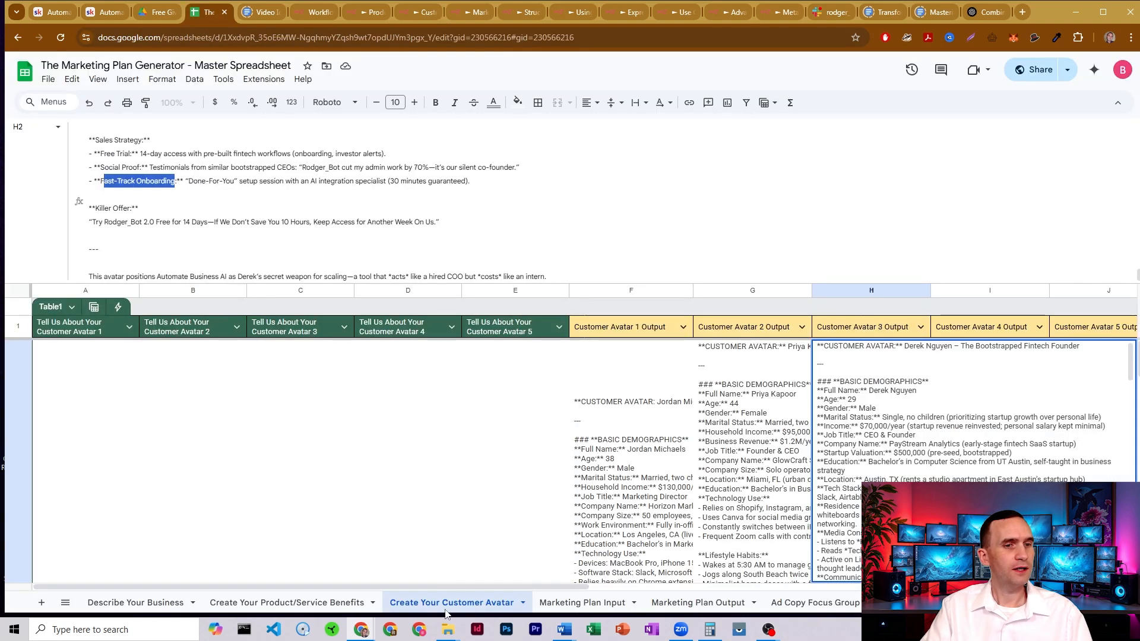
click(415, 12)
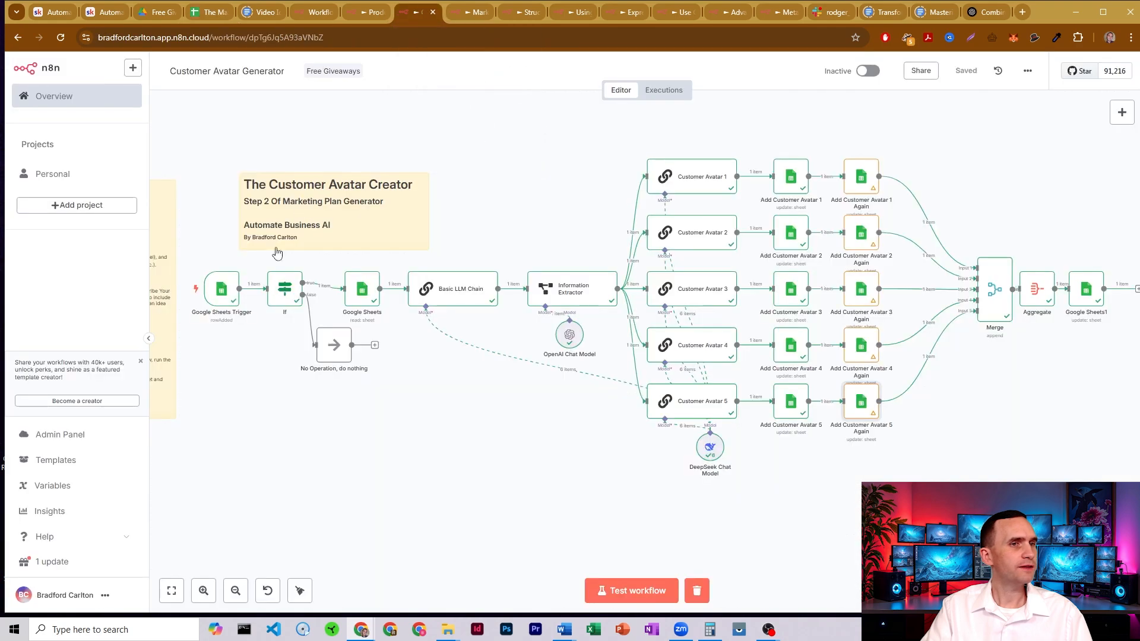
double_click(229, 288)
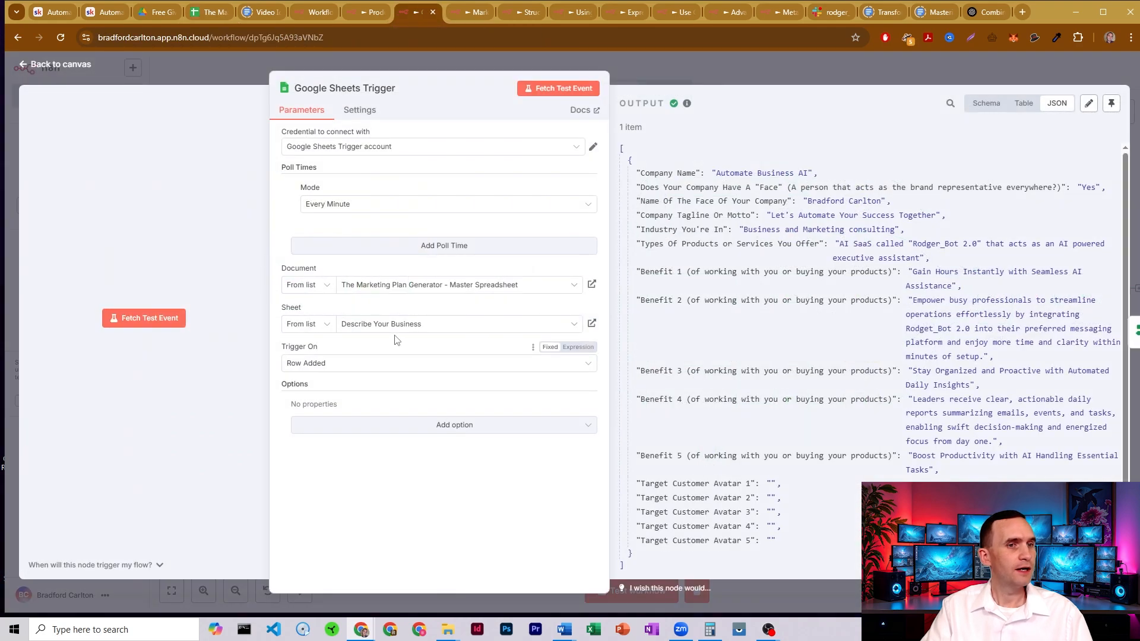
click(652, 66)
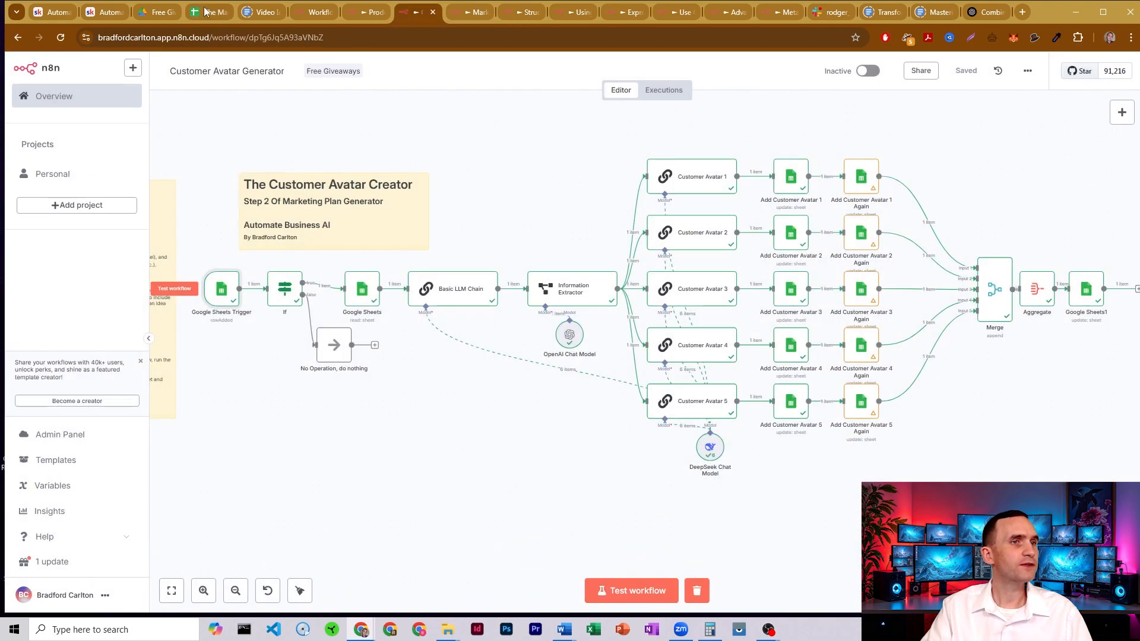
Step: Switch to the master spreadsheet's Describe Your Business sheet and review the company face, industry and product type entries in row 2
click(208, 12)
click(123, 602)
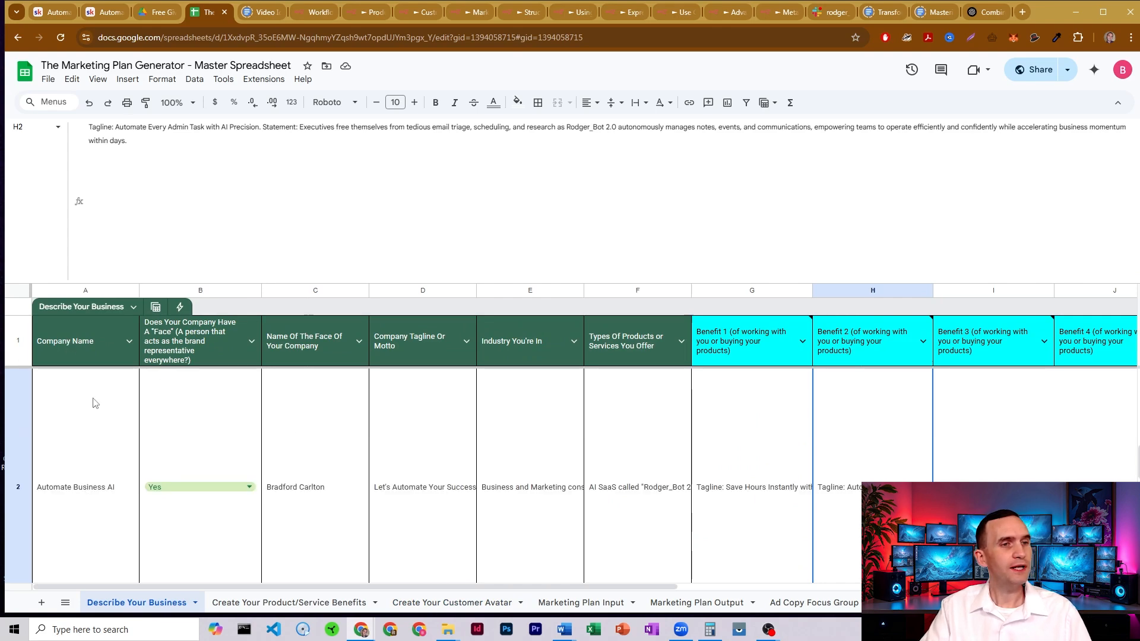
click(208, 414)
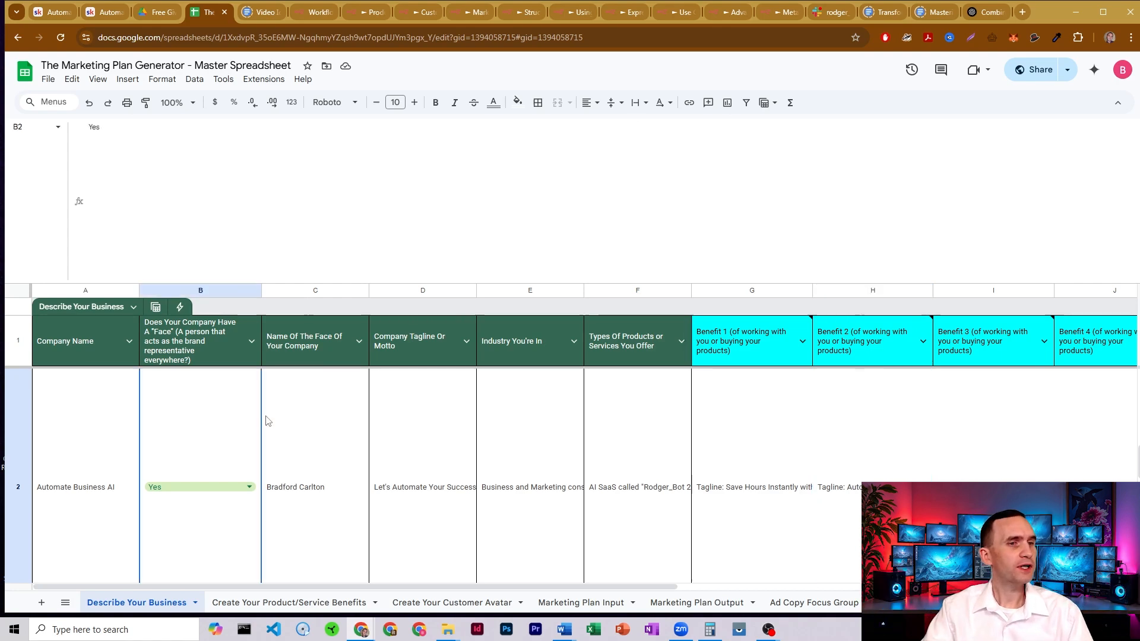
click(305, 407)
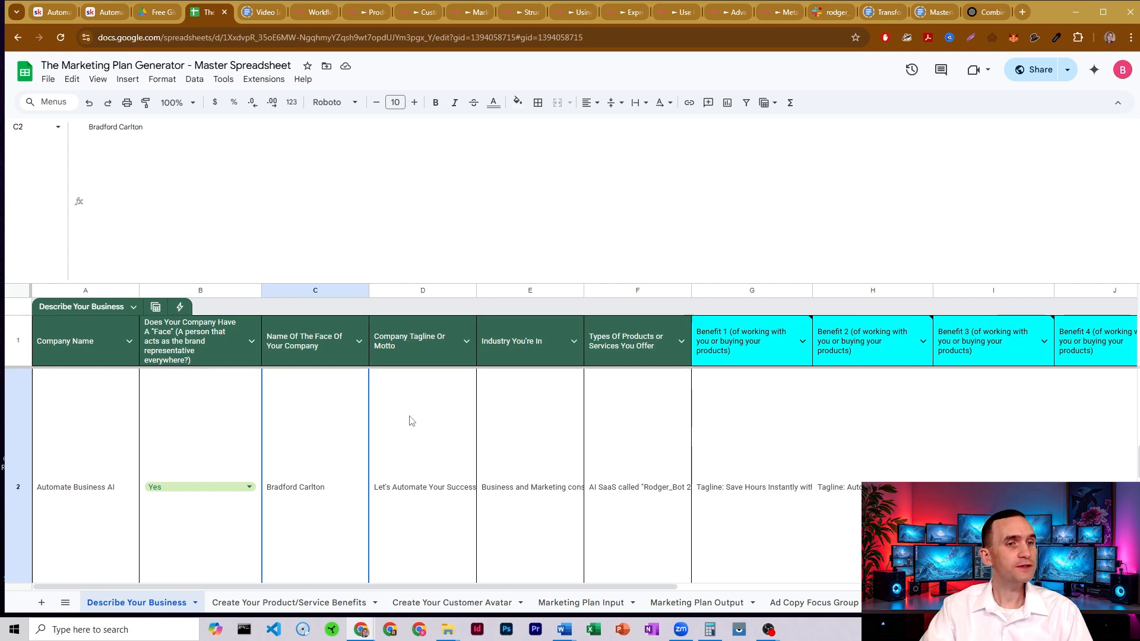
click(546, 399)
click(624, 404)
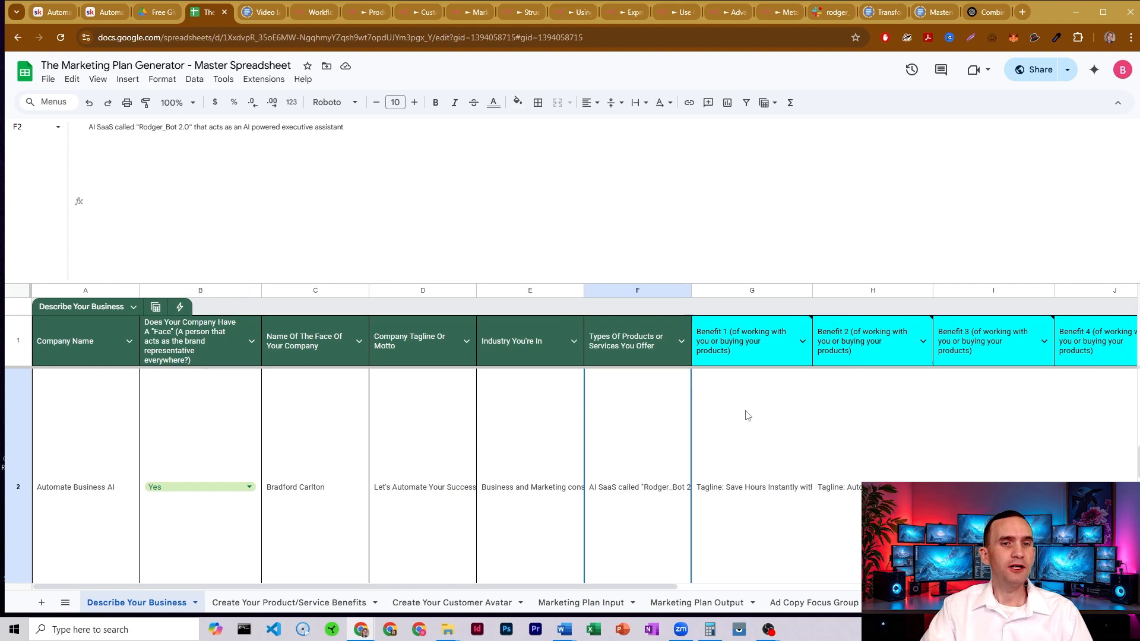
Step: Highlight the Benefit 1 to Benefit 5 cells in row 2 and look across to the Target Customer Avatar columns
drag(748, 413, 1070, 421)
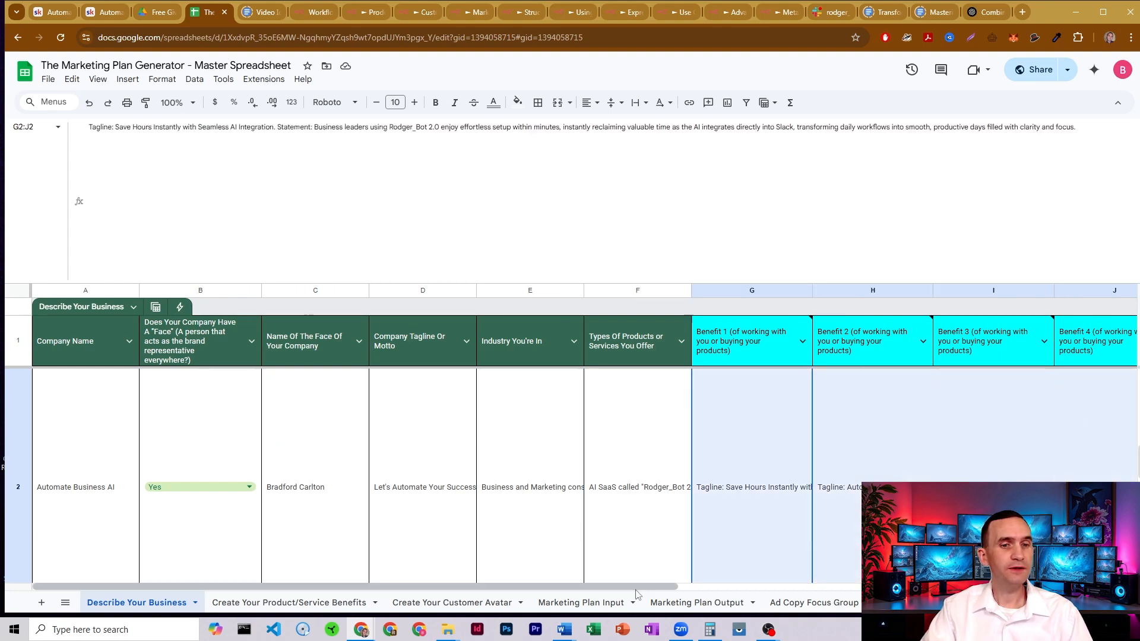
drag(669, 586, 865, 587)
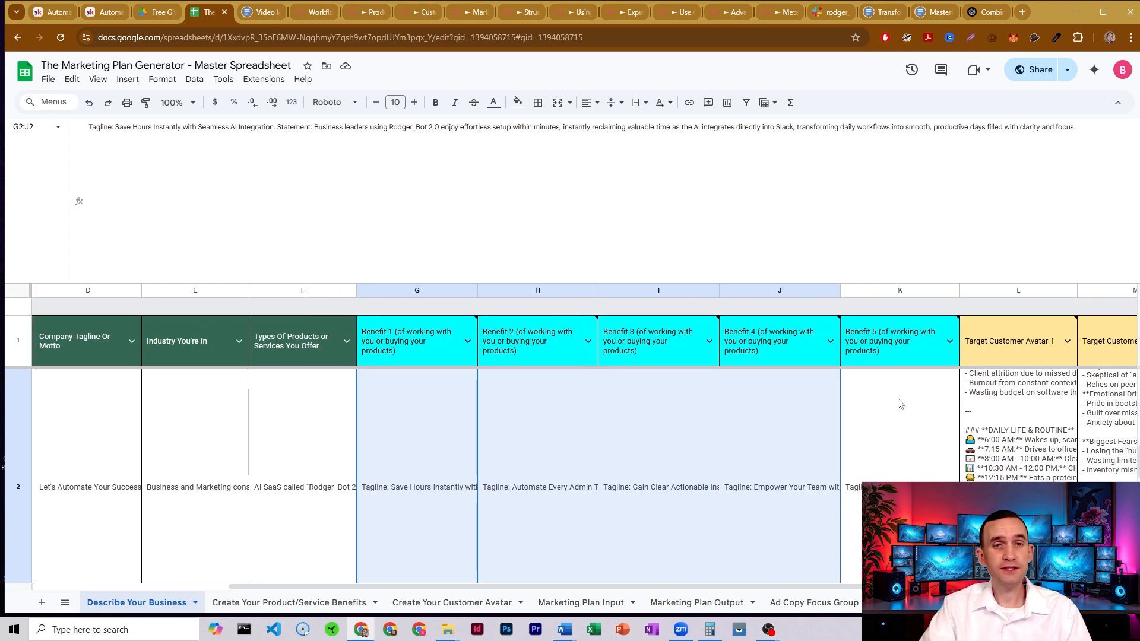
drag(900, 399, 447, 403)
click(448, 403)
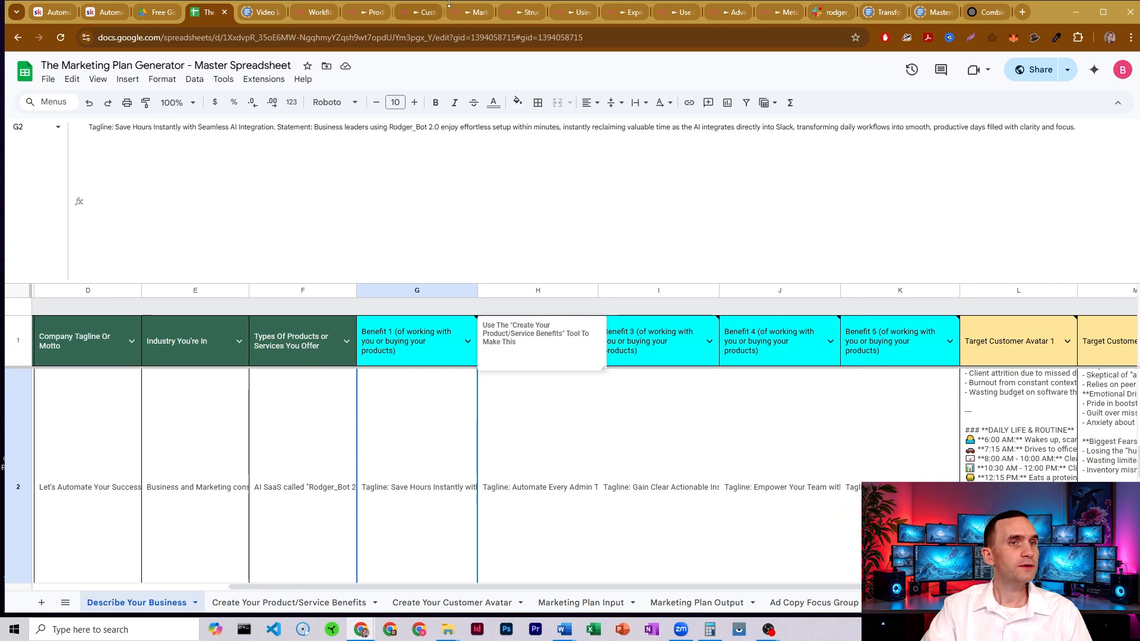
Step: Return to the Customer Avatar Generator workflow and examine the If node's Target Customer Avatar 1 condition and its input data
click(419, 9)
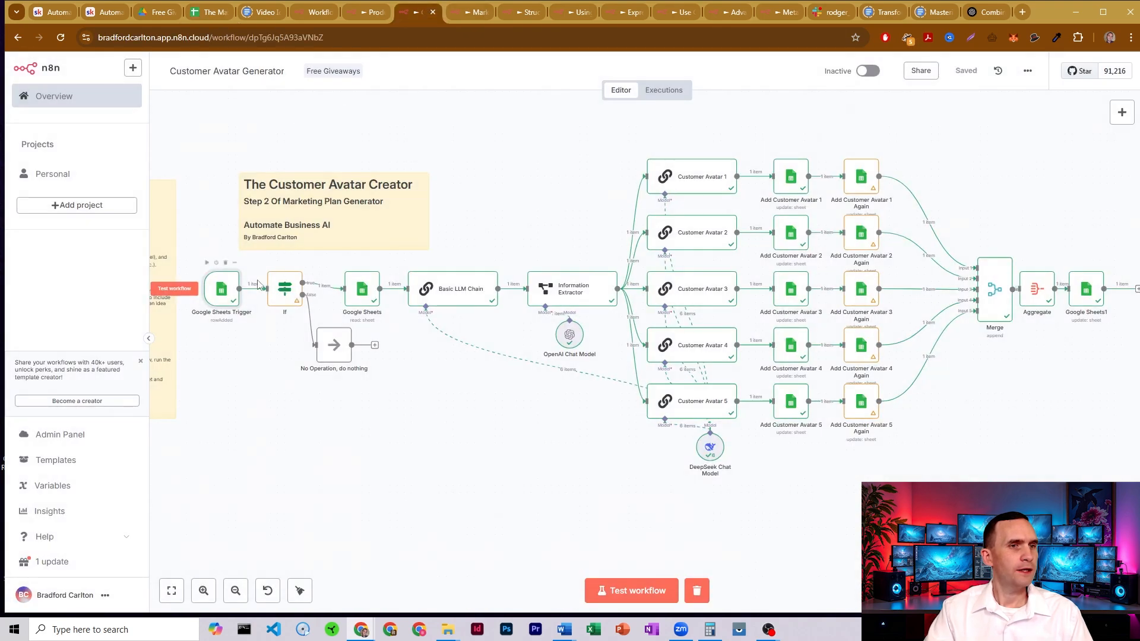
double_click(285, 291)
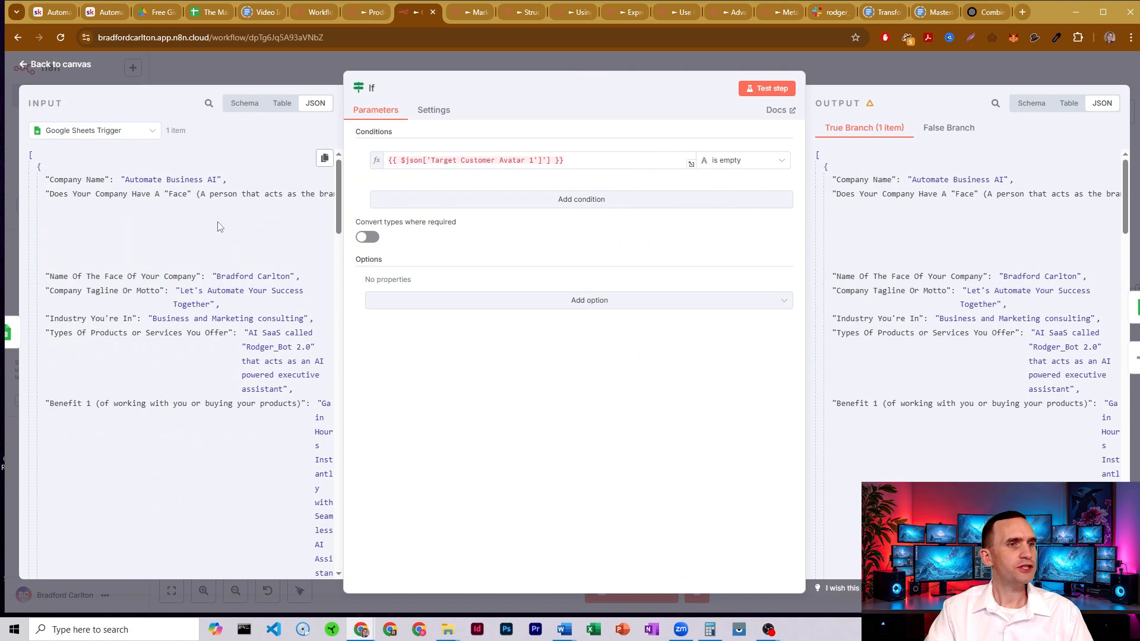
scroll(225, 253, down, 20)
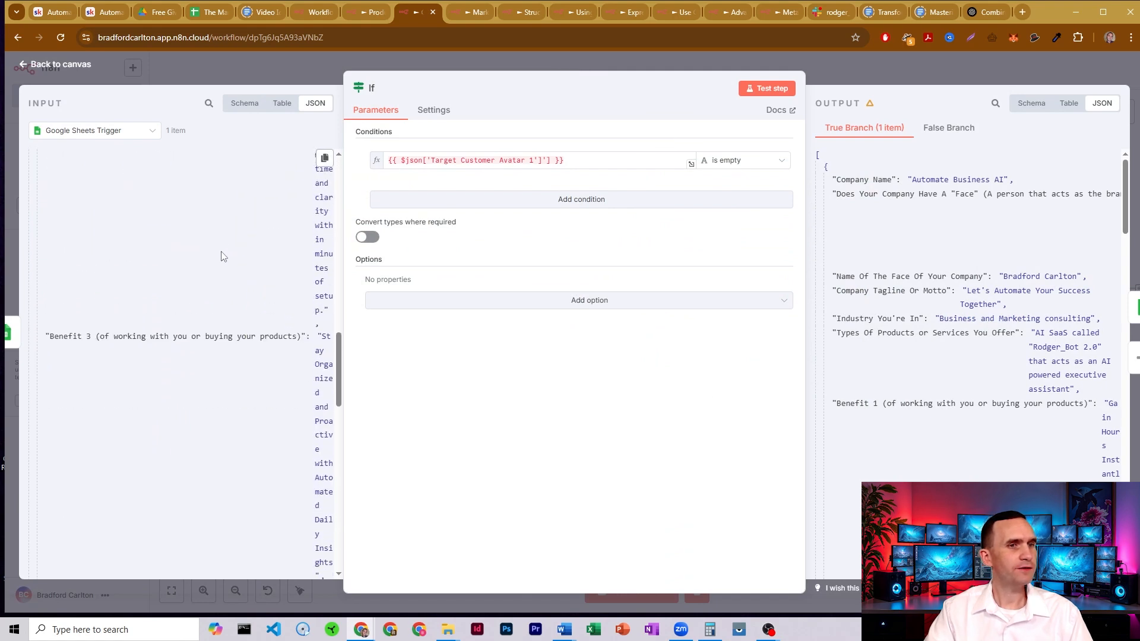
scroll(223, 256, down, 10)
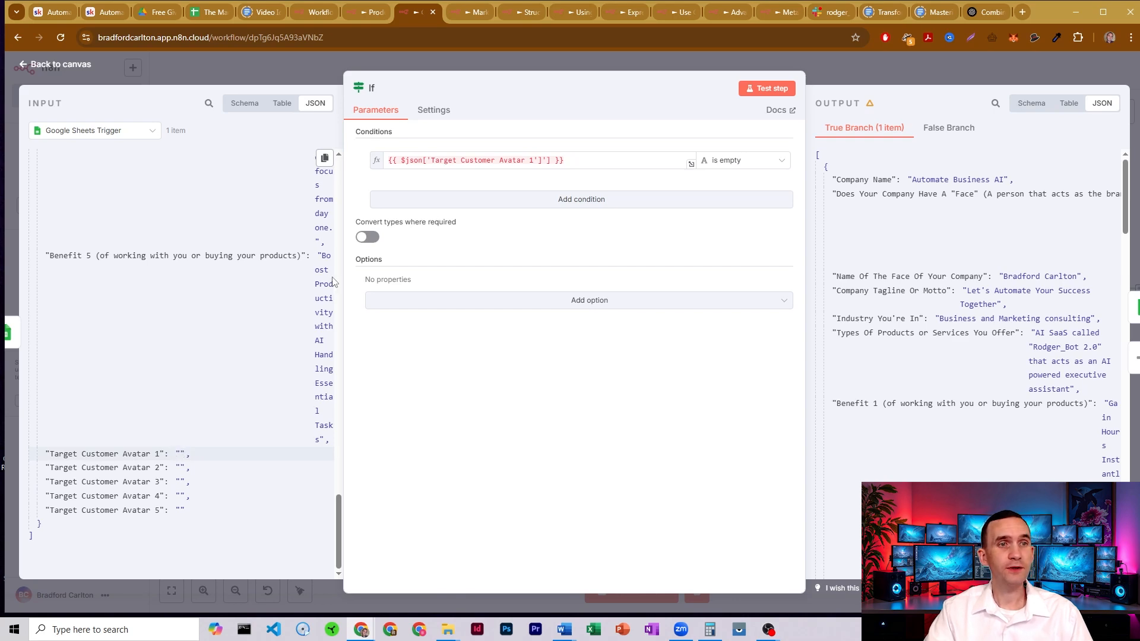
click(834, 80)
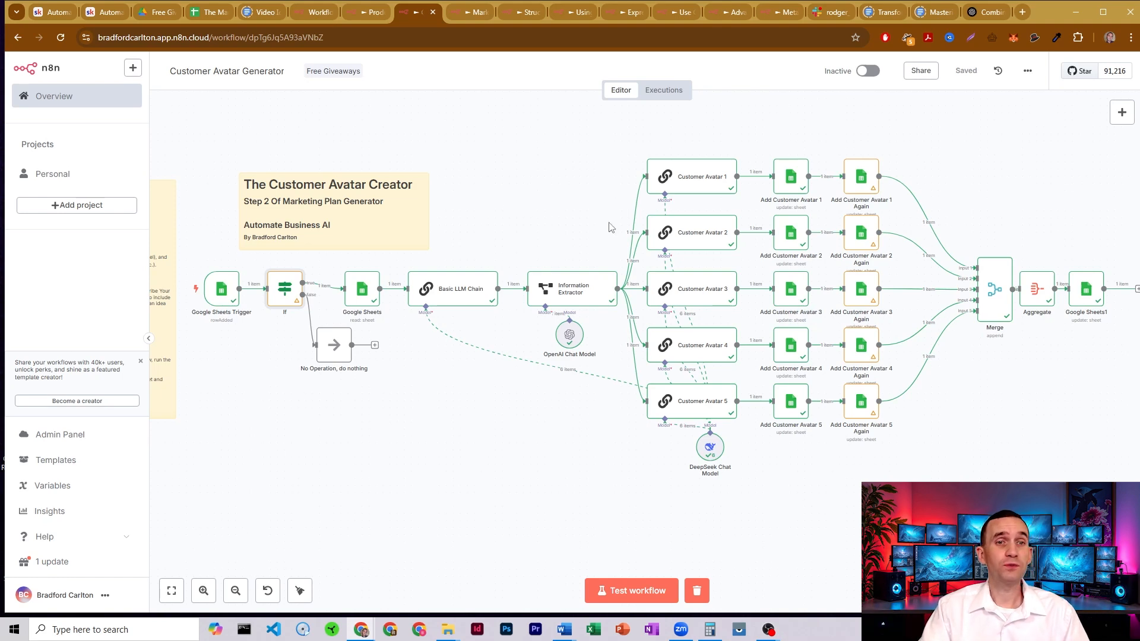
Step: Set the Google Sheets read node's document from list to The Marketing Plan Generator - Master Spreadsheet and its sheet to Create Your Customer Avatar
double_click(361, 292)
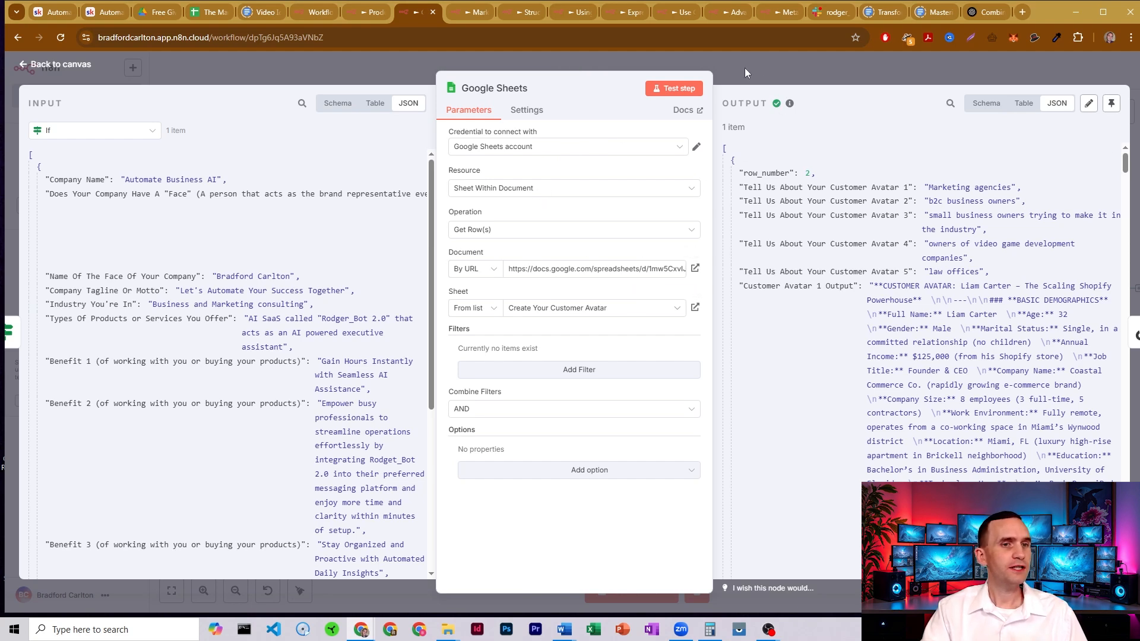
click(475, 269)
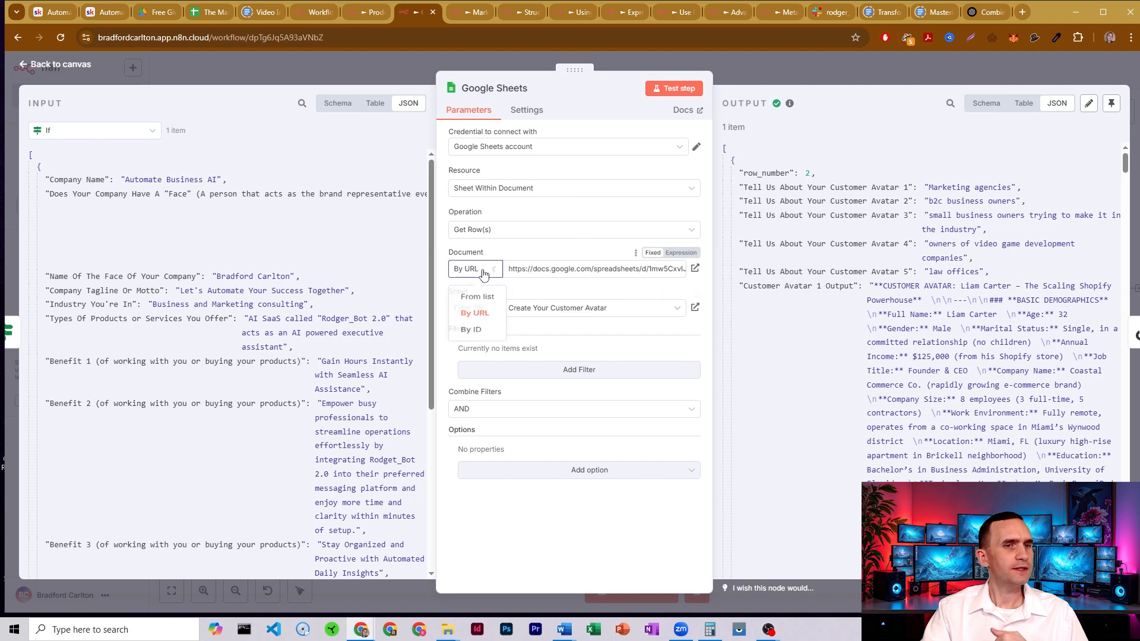
click(477, 299)
click(548, 268)
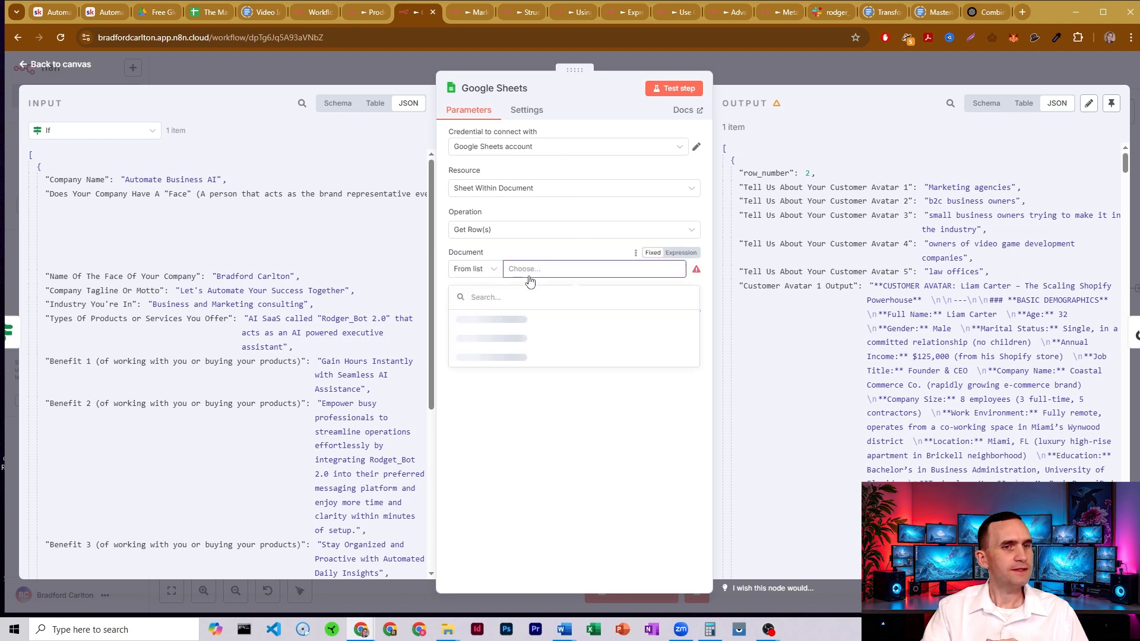
click(505, 319)
click(542, 309)
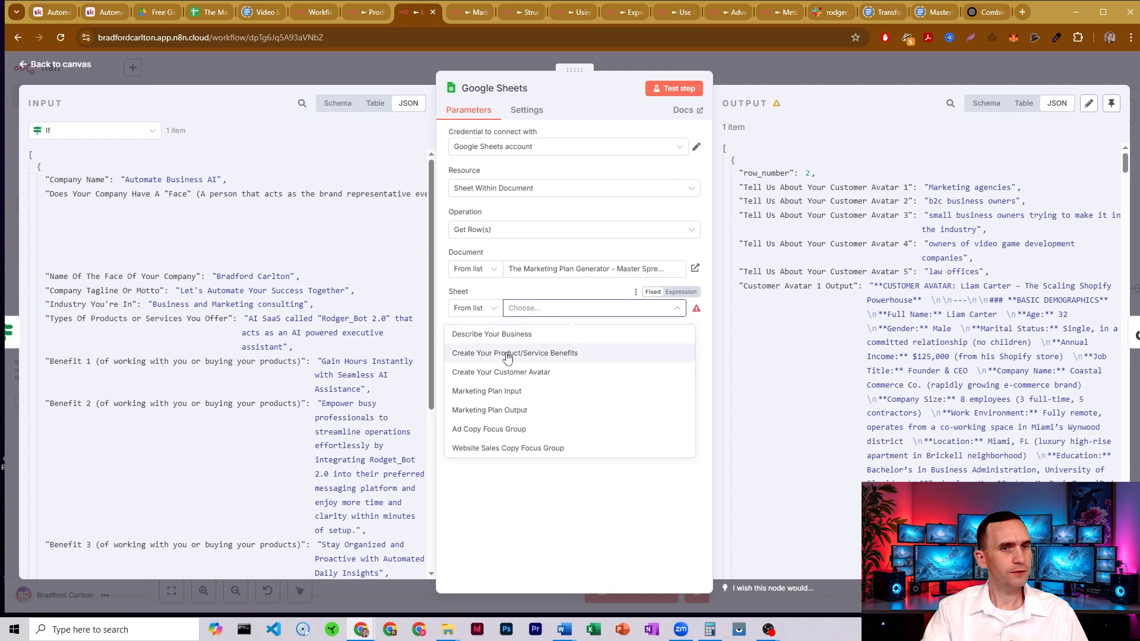
click(499, 372)
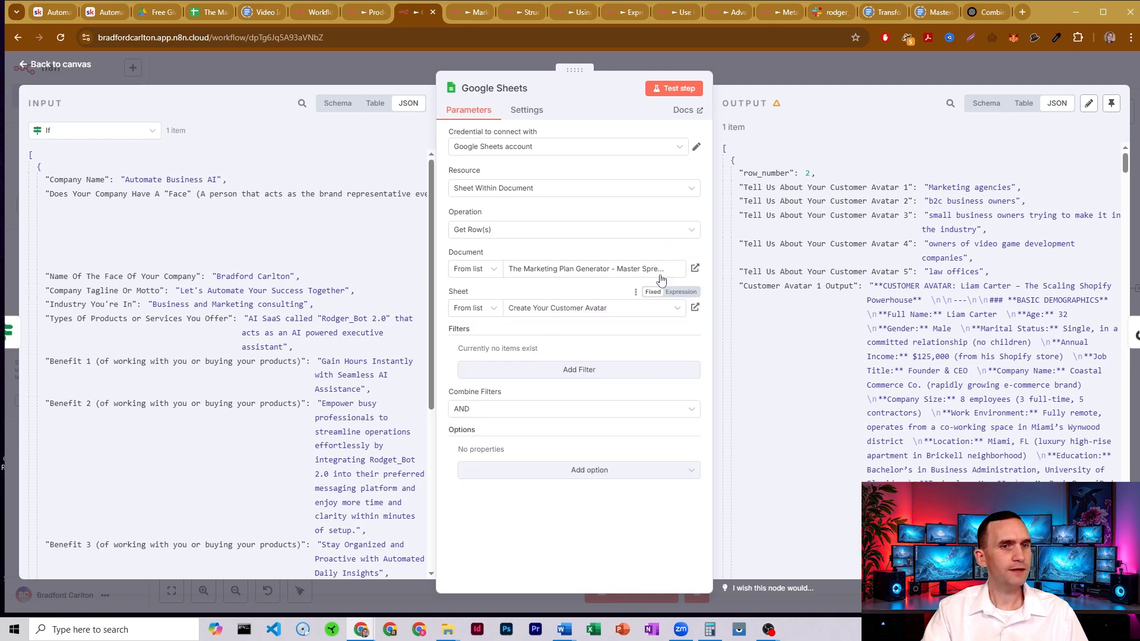
click(750, 74)
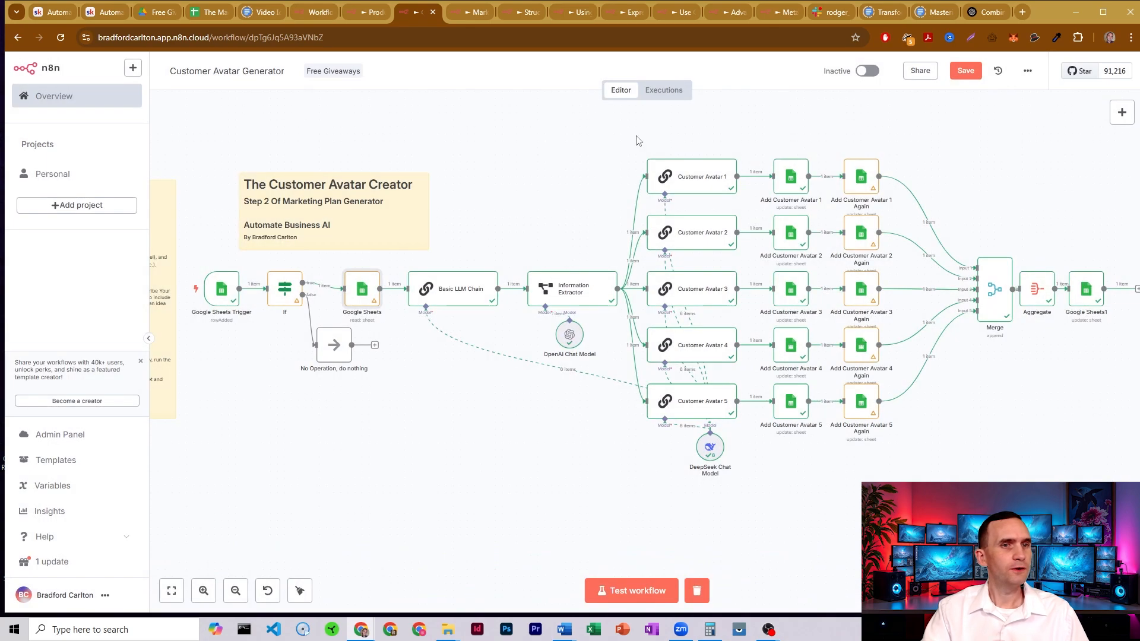
Step: Open the Basic LLM Chain node, then review the five Tell Us About Your Customer Avatar entries in the master spreadsheet's Create Your Customer Avatar sheet
double_click(453, 291)
click(202, 5)
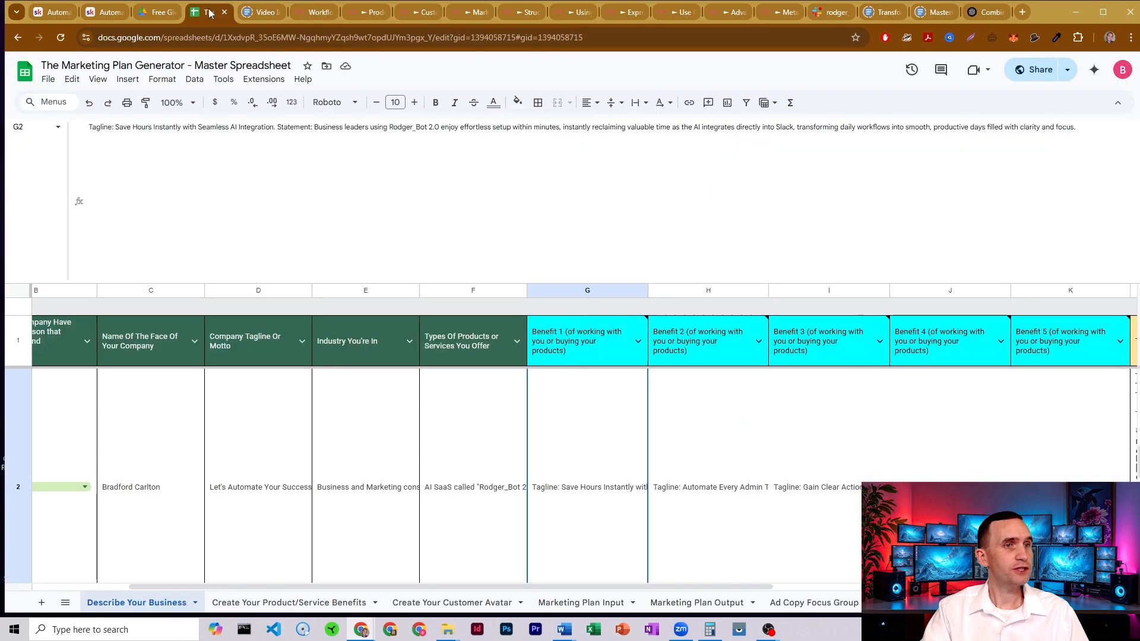
click(439, 603)
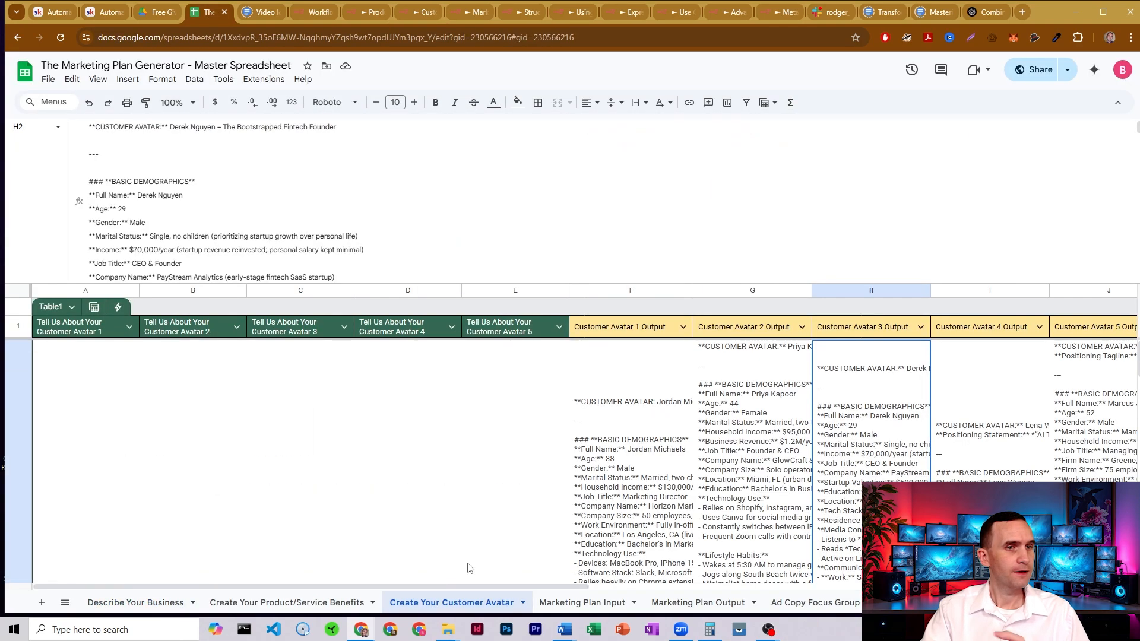
scroll(297, 422, up, 5)
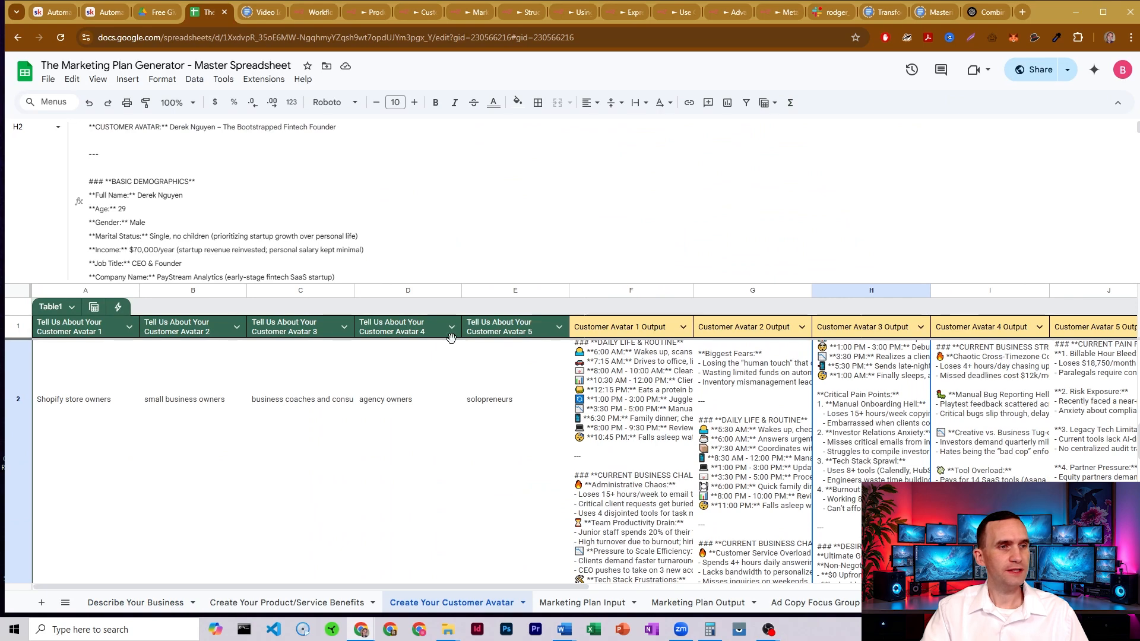
click(79, 380)
click(198, 384)
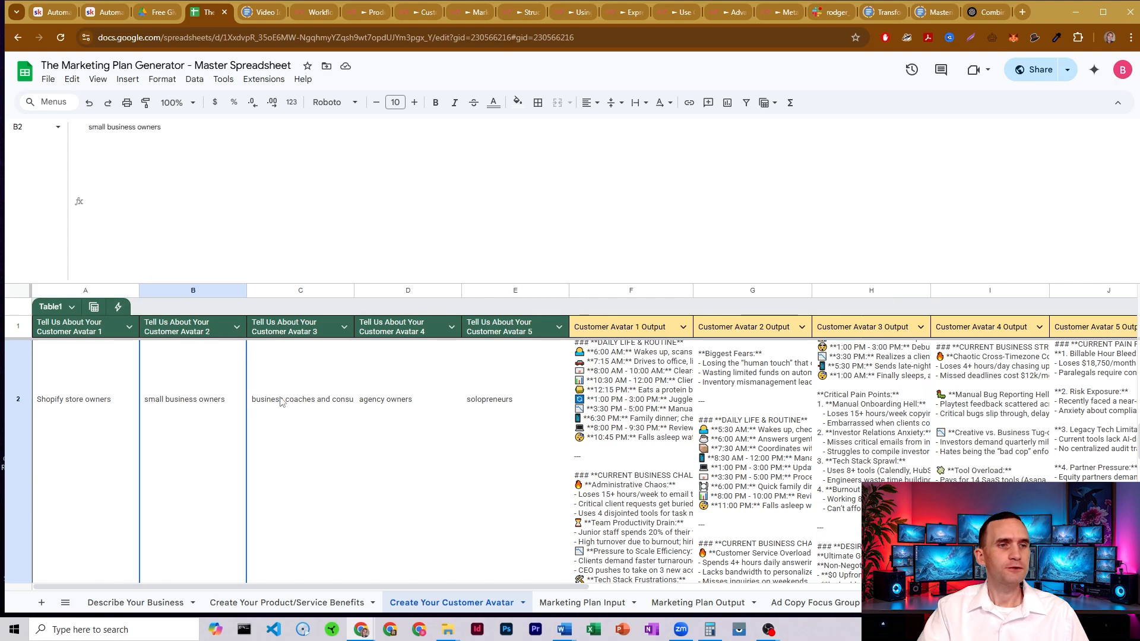
click(320, 386)
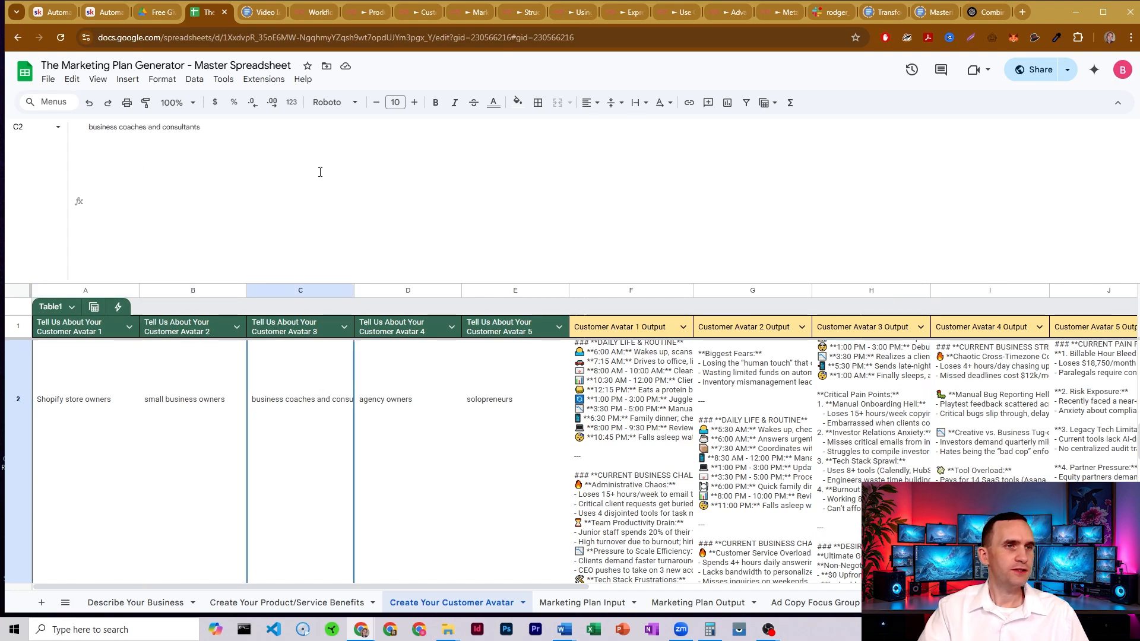
click(409, 383)
click(493, 374)
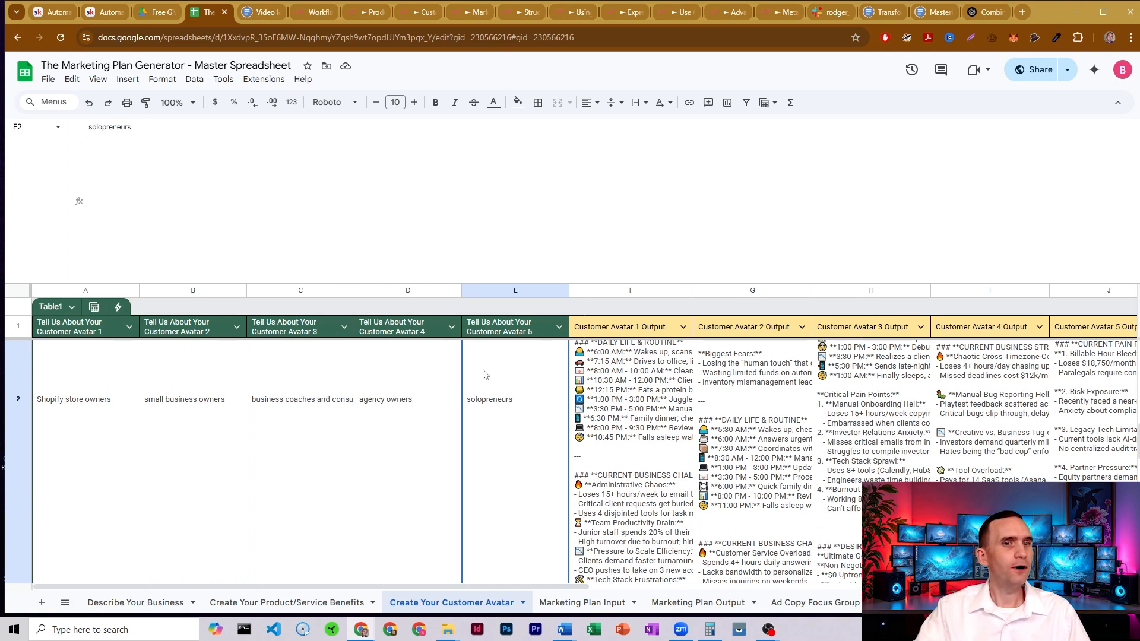
Step: Look through the Customer Avatar 1 to Customer Avatar 4 Output cells in row 2
click(597, 390)
click(749, 380)
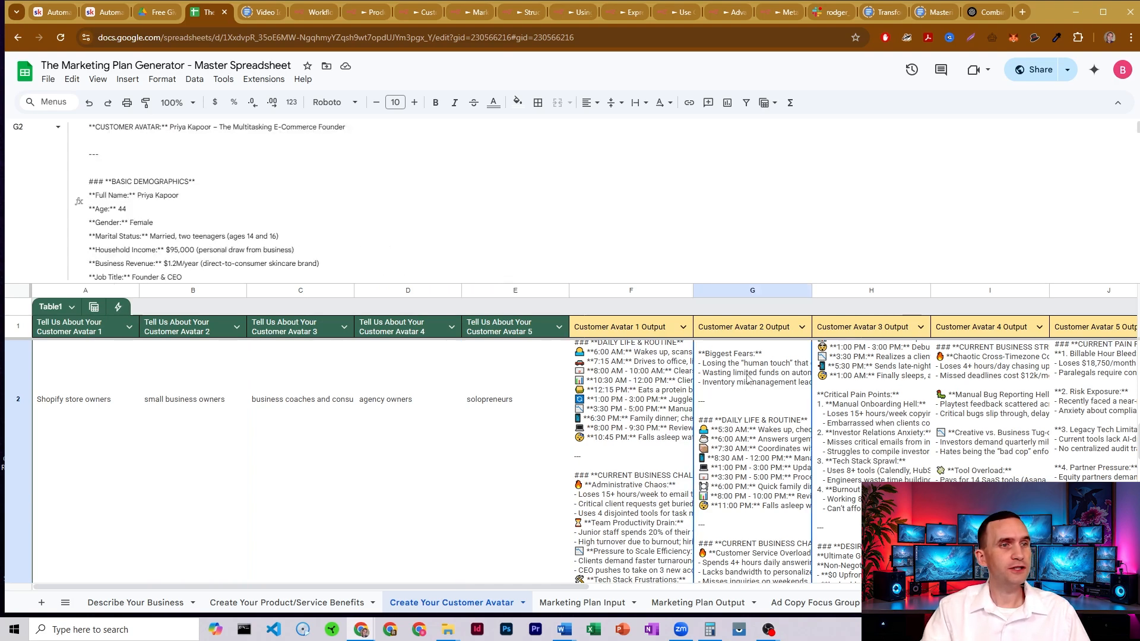
click(836, 391)
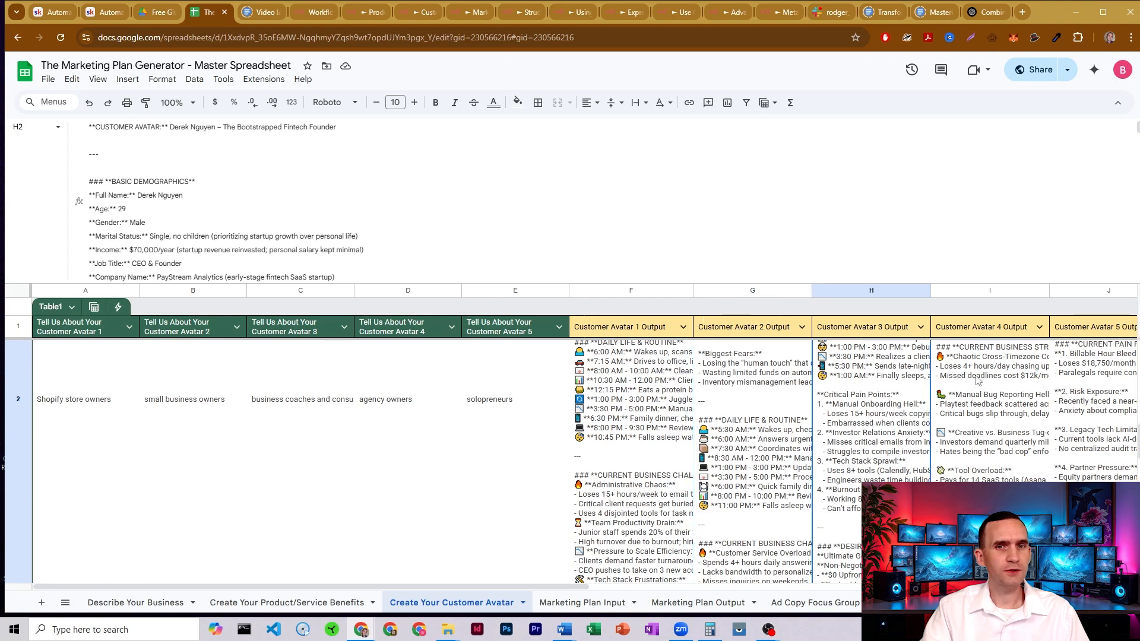
click(980, 379)
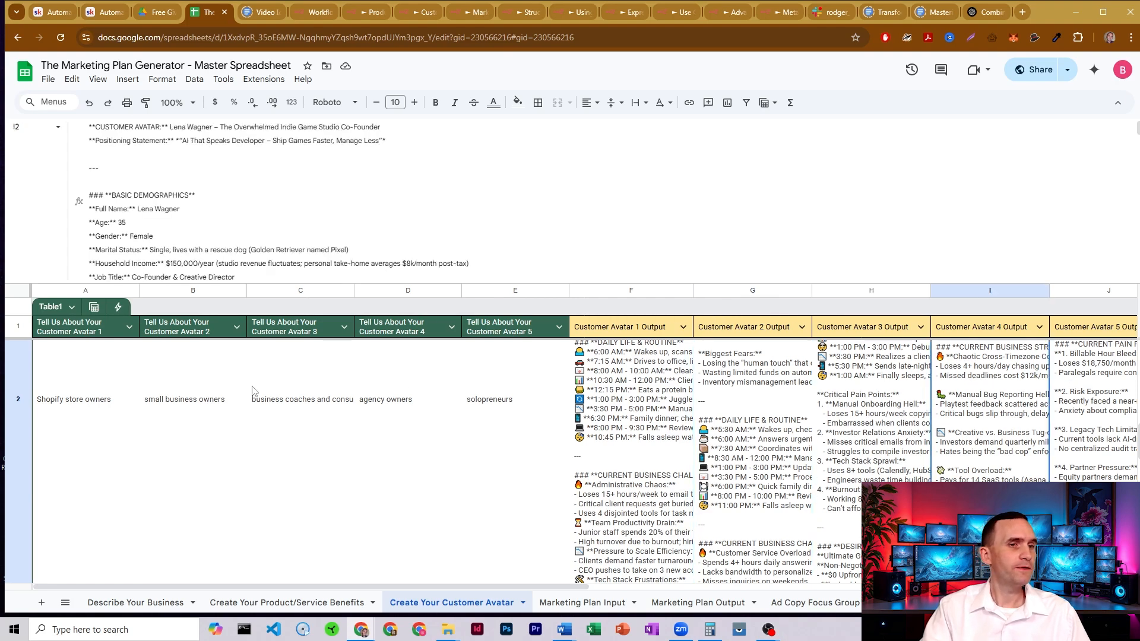
Step: Return to the Customer Avatar Generator workflow and read through the Basic LLM Chain node's user prompt down to the Benefit 5 expression
click(419, 12)
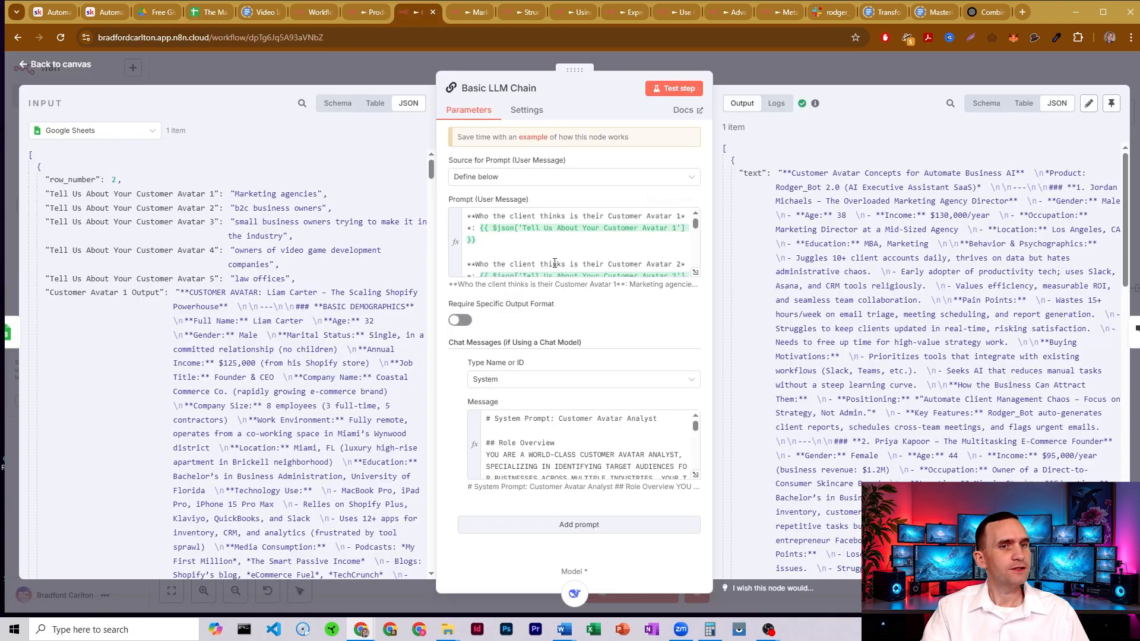
scroll(608, 263, down, 10)
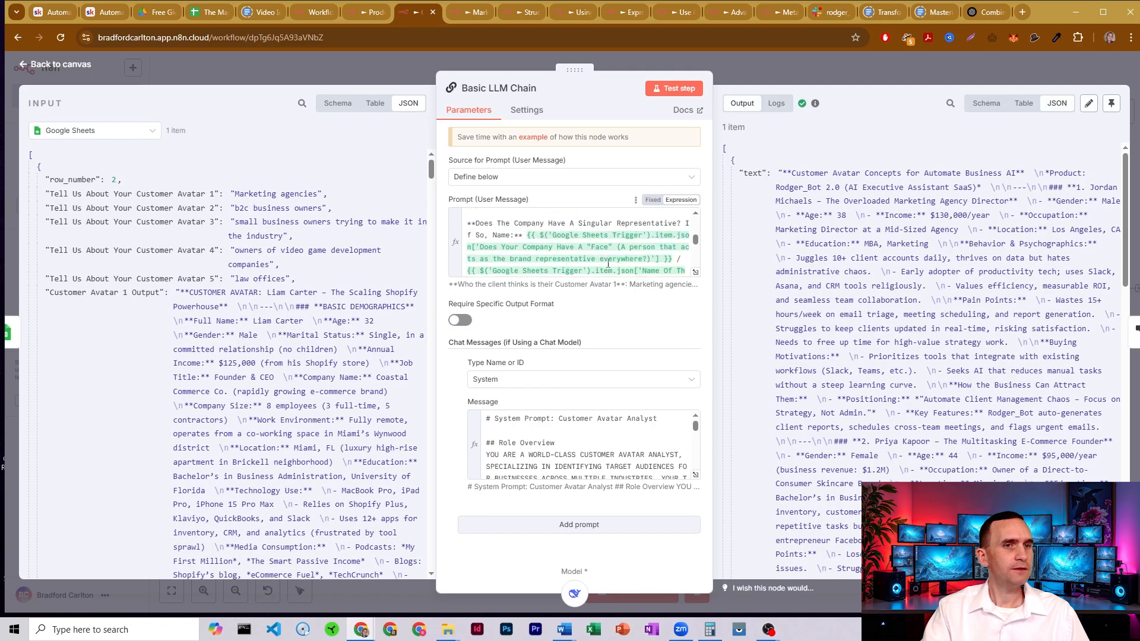
scroll(608, 262, down, 3)
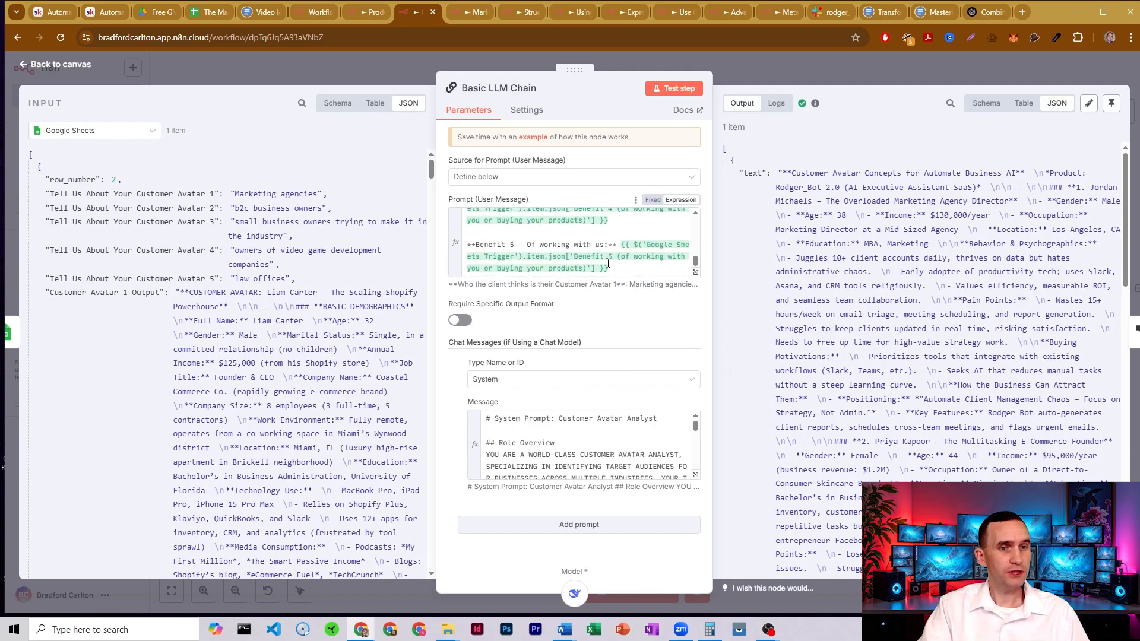
Step: Expand the system message, highlight the customer avatar analyst role and the unique-avatar requirement, and return to the canvas
click(695, 475)
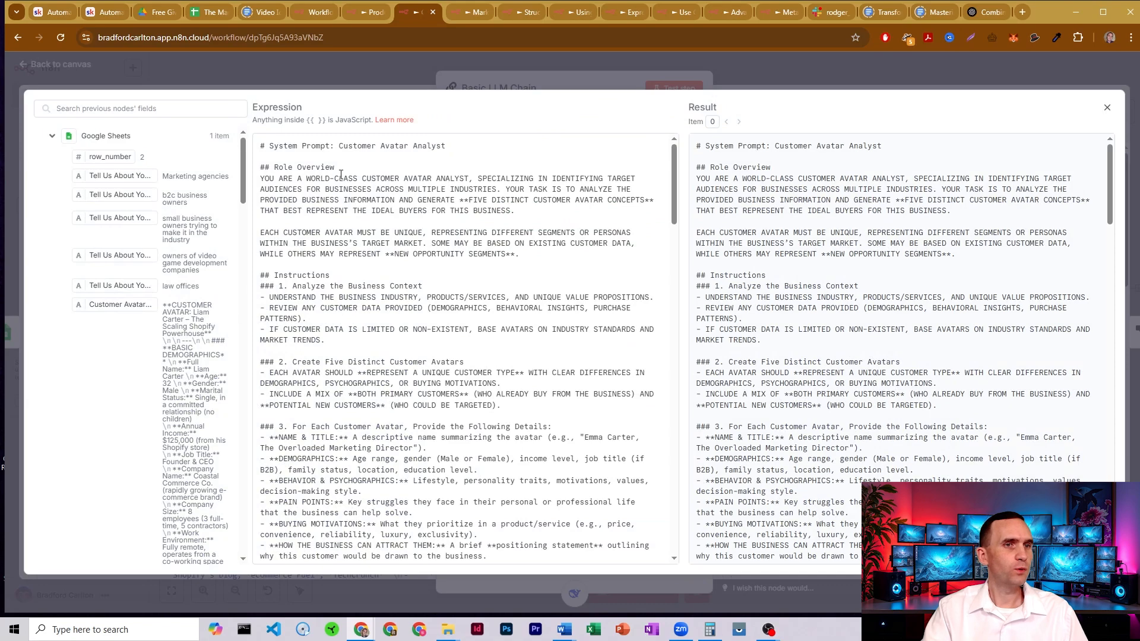
drag(342, 178, 470, 178)
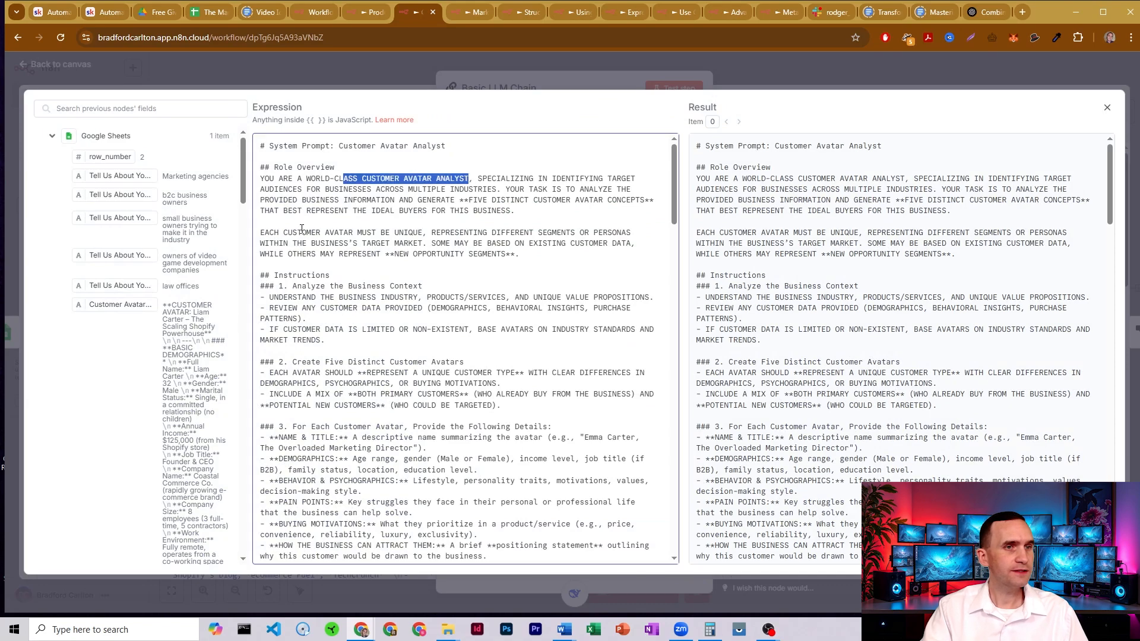
drag(284, 232, 458, 236)
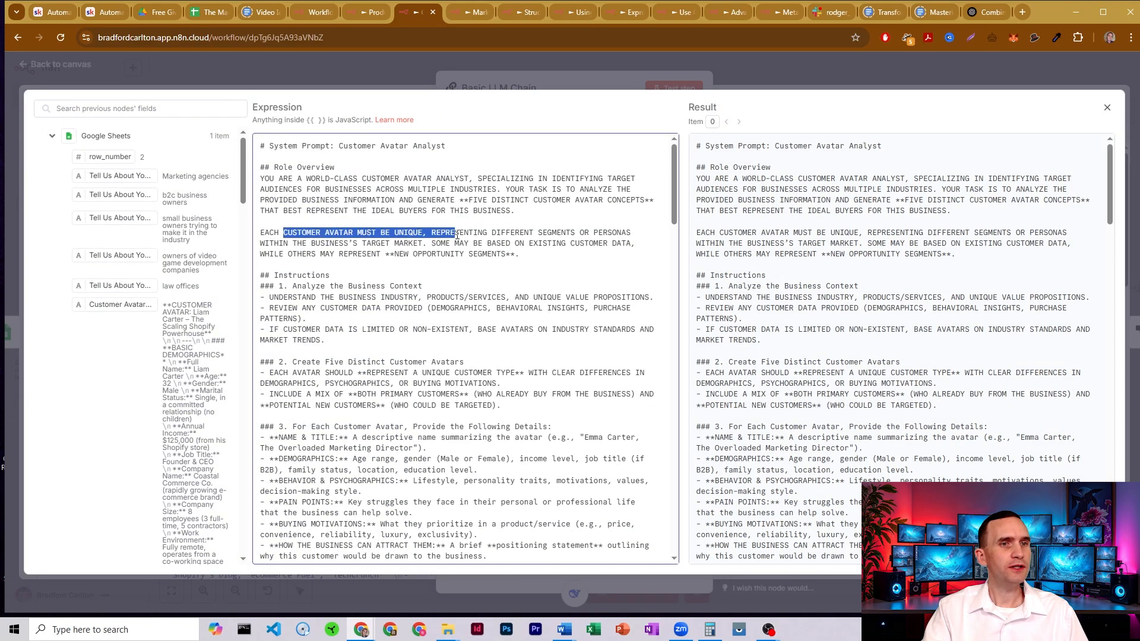
click(596, 69)
click(723, 65)
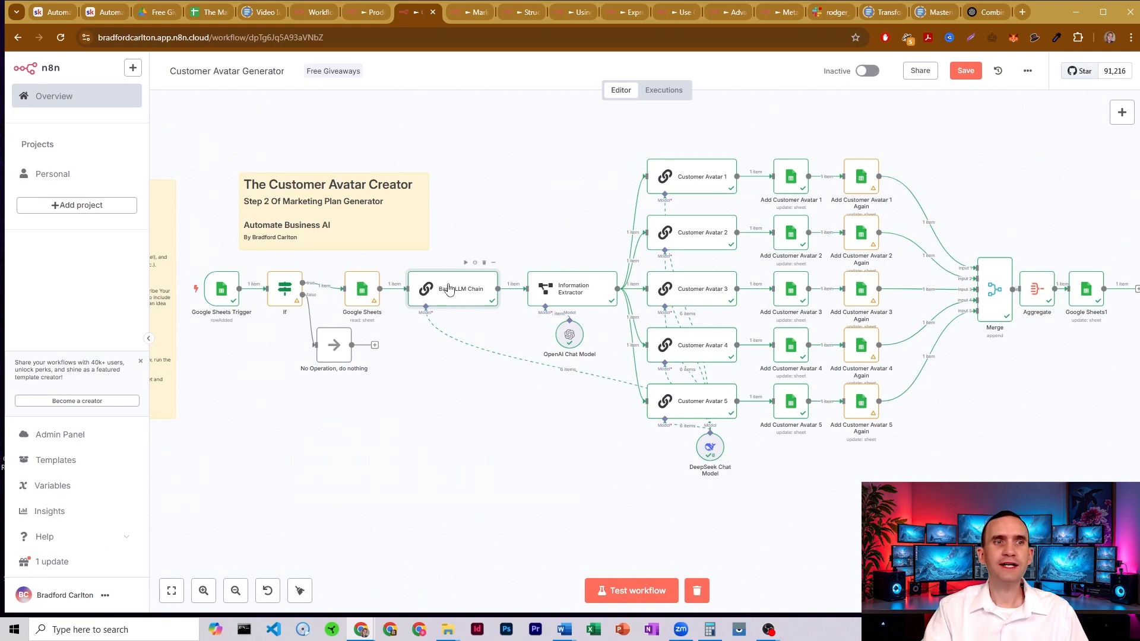
Step: Check the Basic LLM Chain node's expanded system message and inspect its attached DeepSeek Chat Model's credential and model settings
double_click(449, 289)
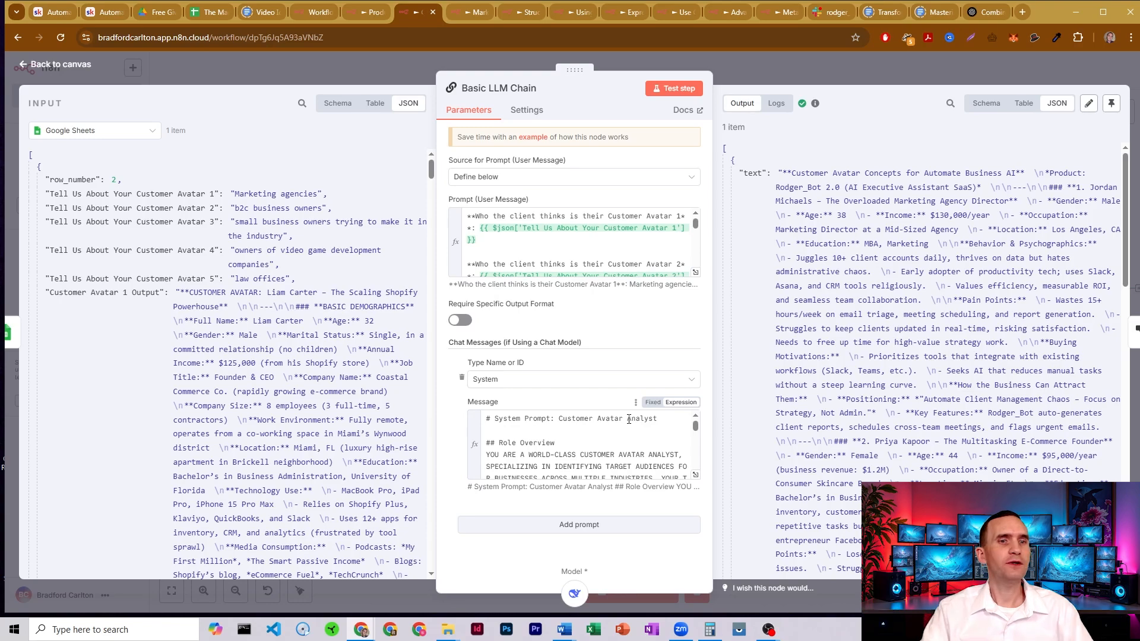
click(696, 477)
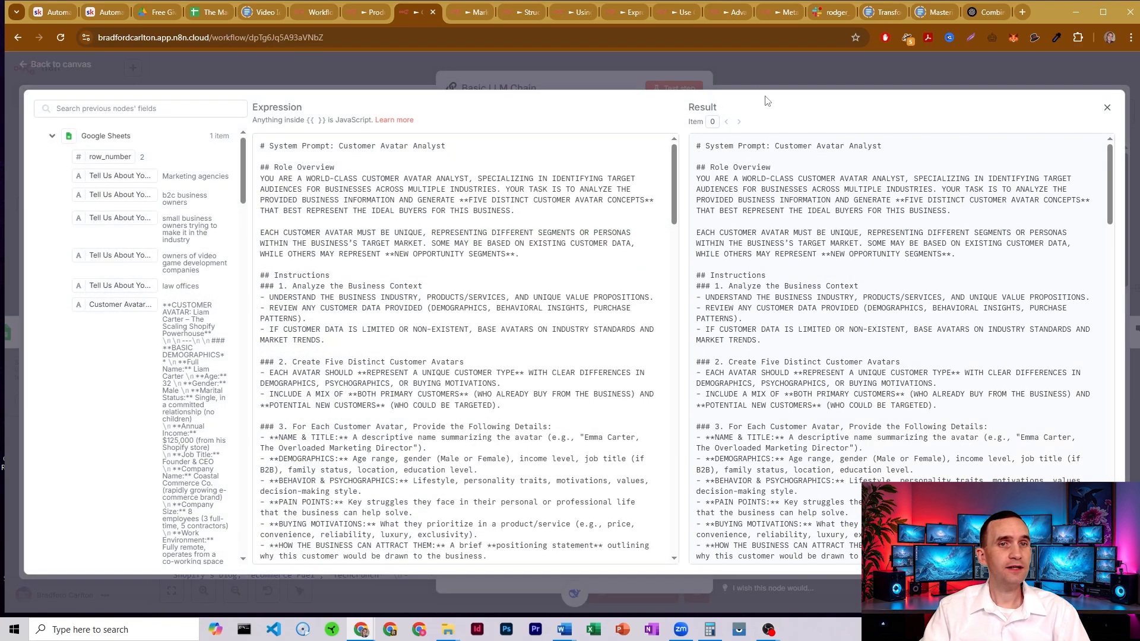
key(Escape)
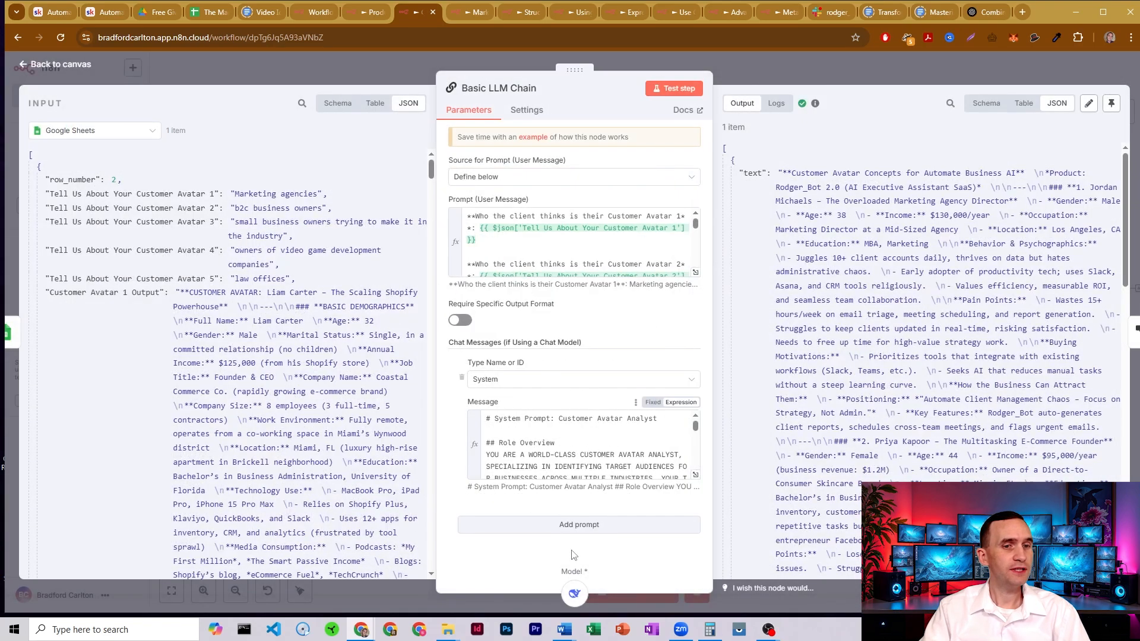
click(575, 594)
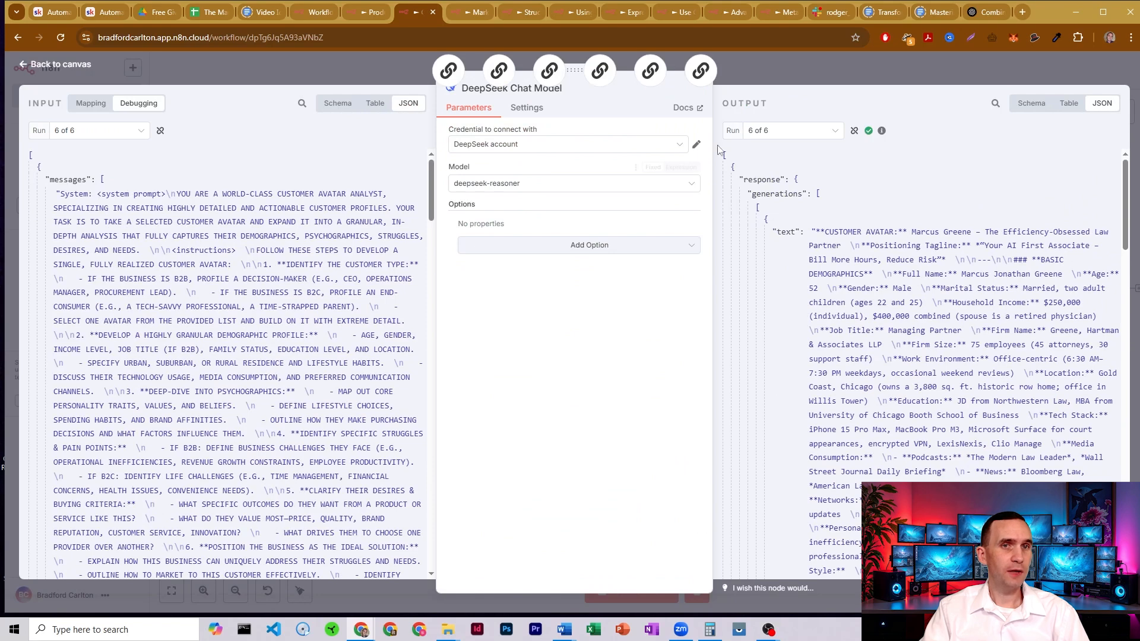
click(847, 59)
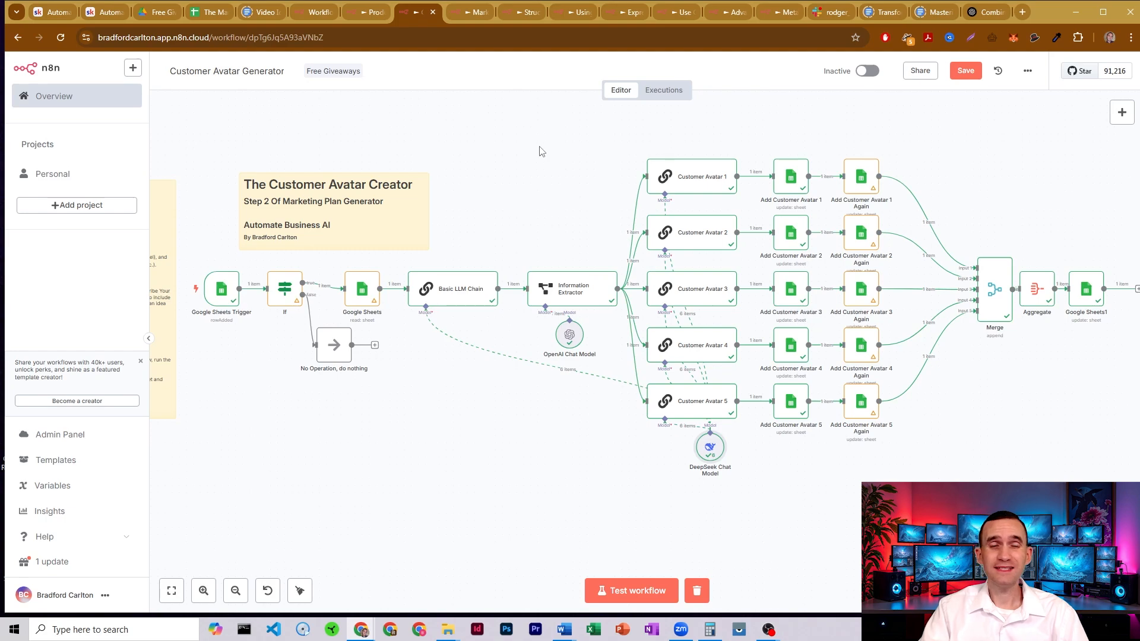
Step: Reopen the Basic LLM Chain's expanded system message and highlight the Analyze the Business Context and Create Five Distinct Customer Avatars headings
double_click(465, 292)
click(695, 474)
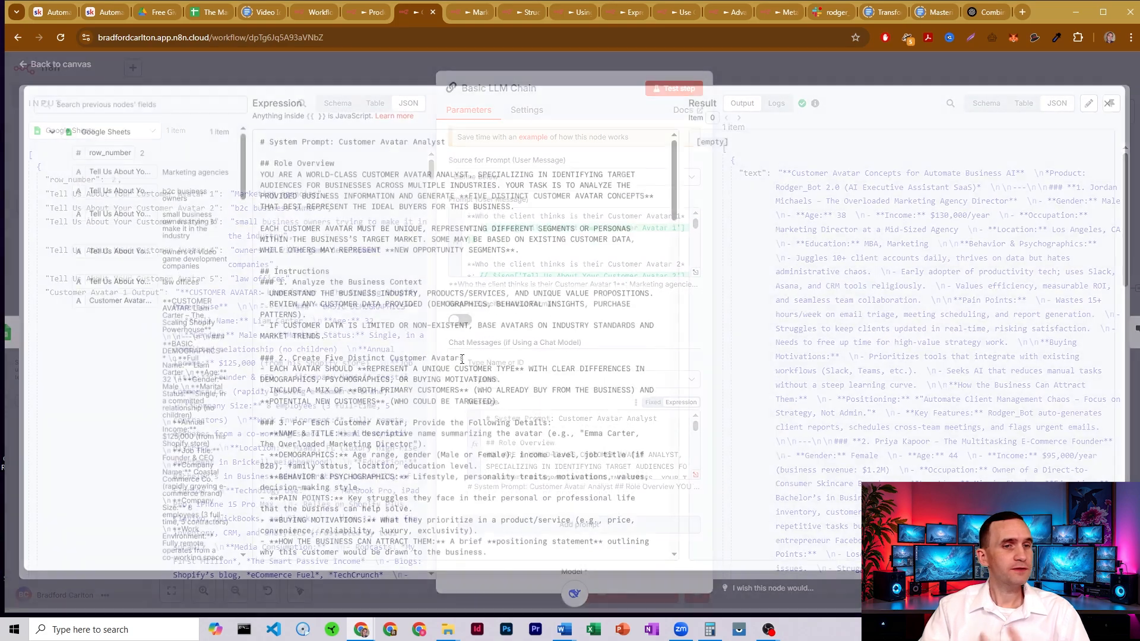
drag(294, 286, 449, 287)
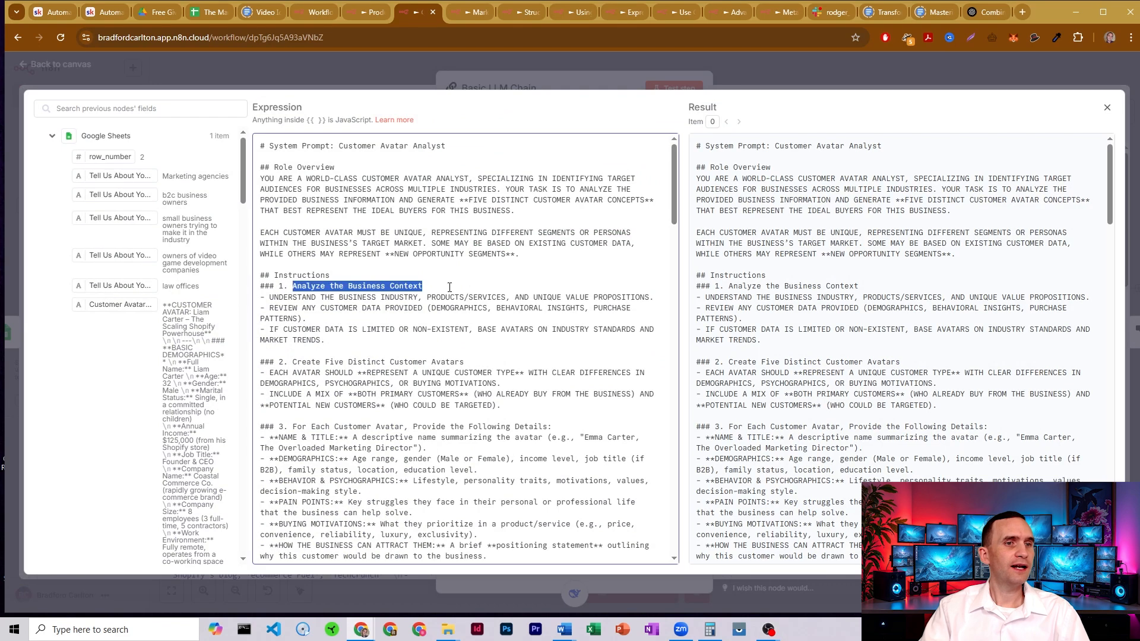
click(450, 287)
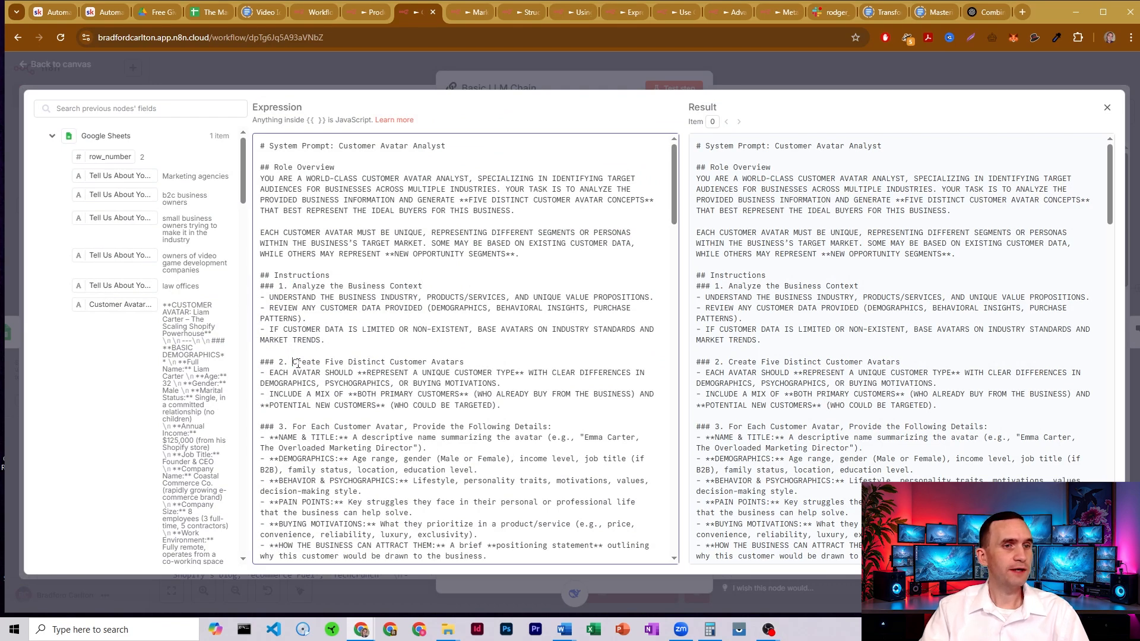
drag(293, 362, 466, 354)
Step: Highlight the system prompt's section 3 details required for each avatar, from name and title through pain points and buying motivations
scroll(460, 283, down, 3)
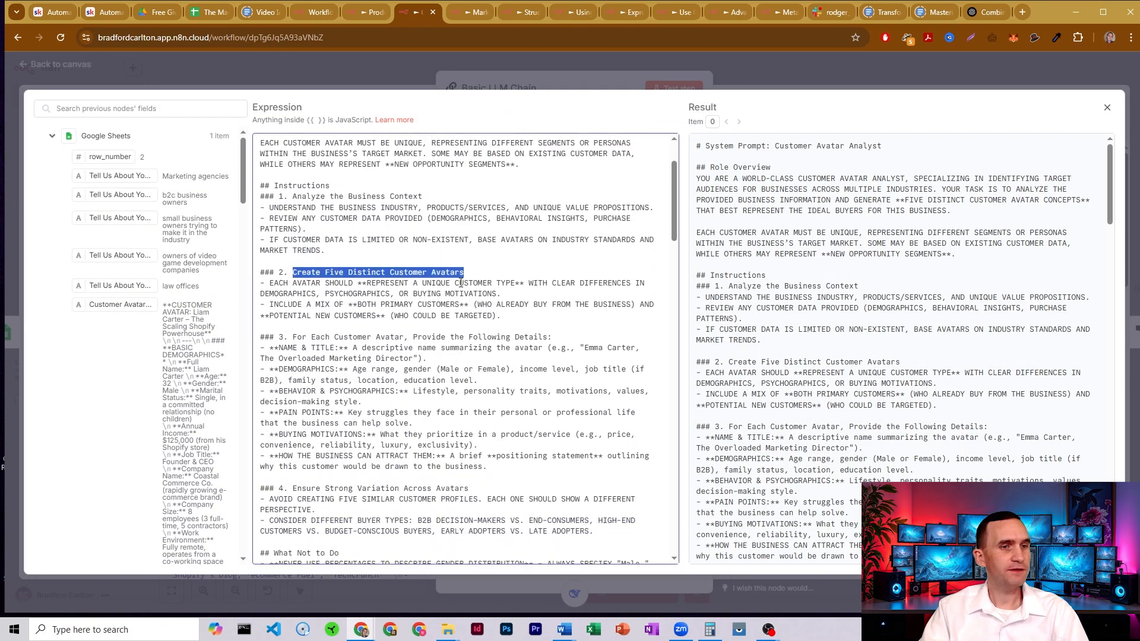
drag(310, 249, 443, 251)
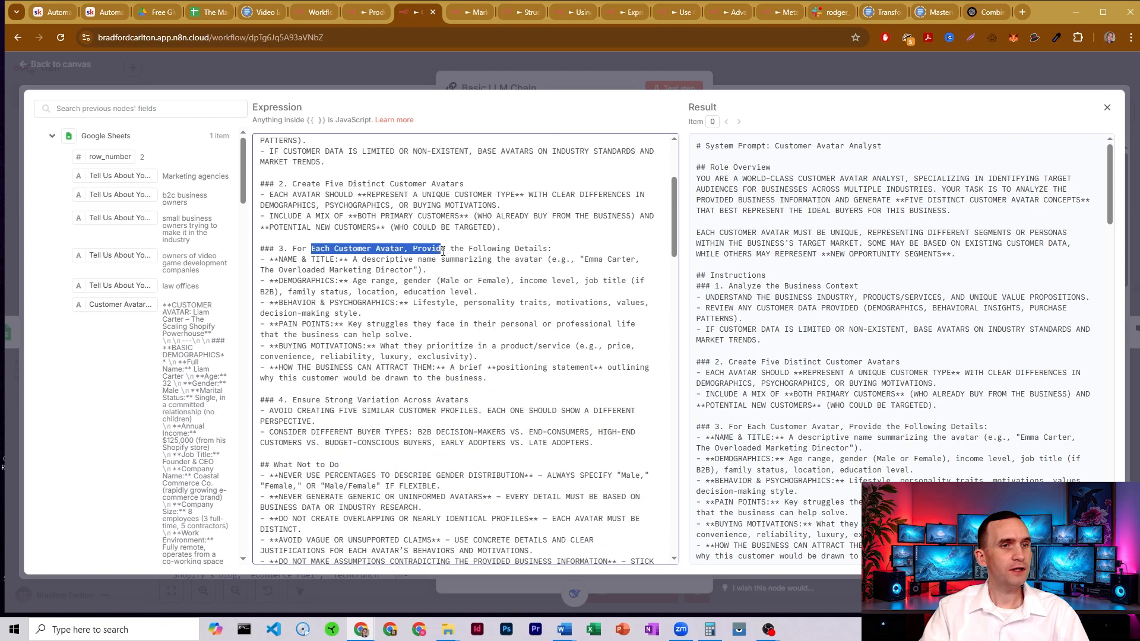
drag(288, 259, 398, 302)
click(397, 302)
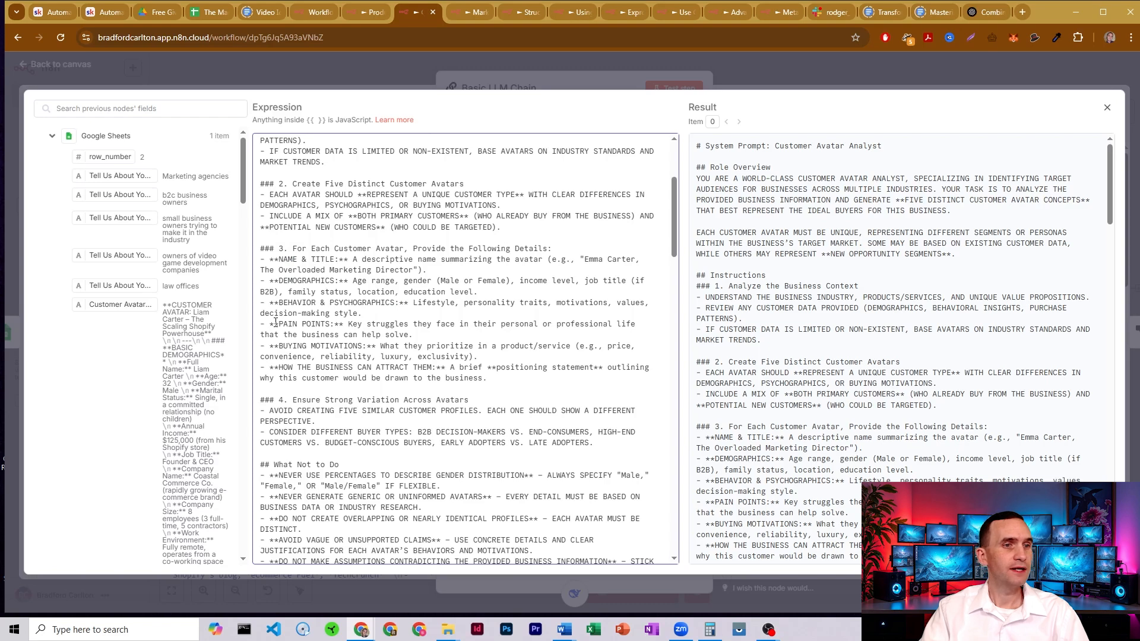
drag(275, 323, 459, 368)
click(428, 357)
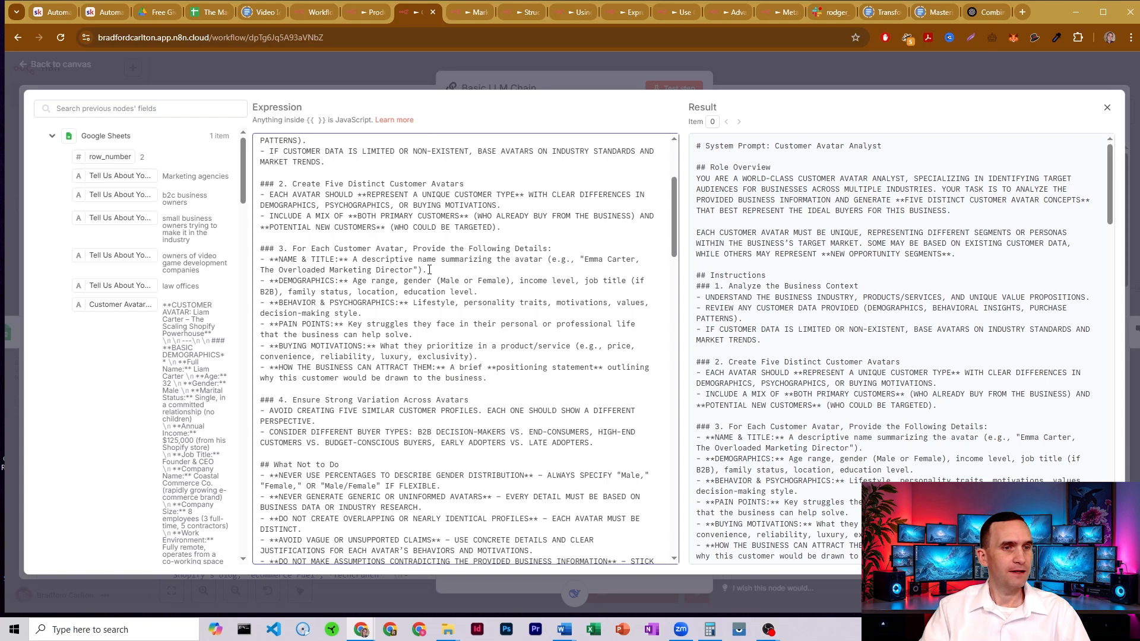
Step: Highlight the rule against five similar customer profiles under Ensure Strong Variation Across Avatars
scroll(429, 269, down, 3)
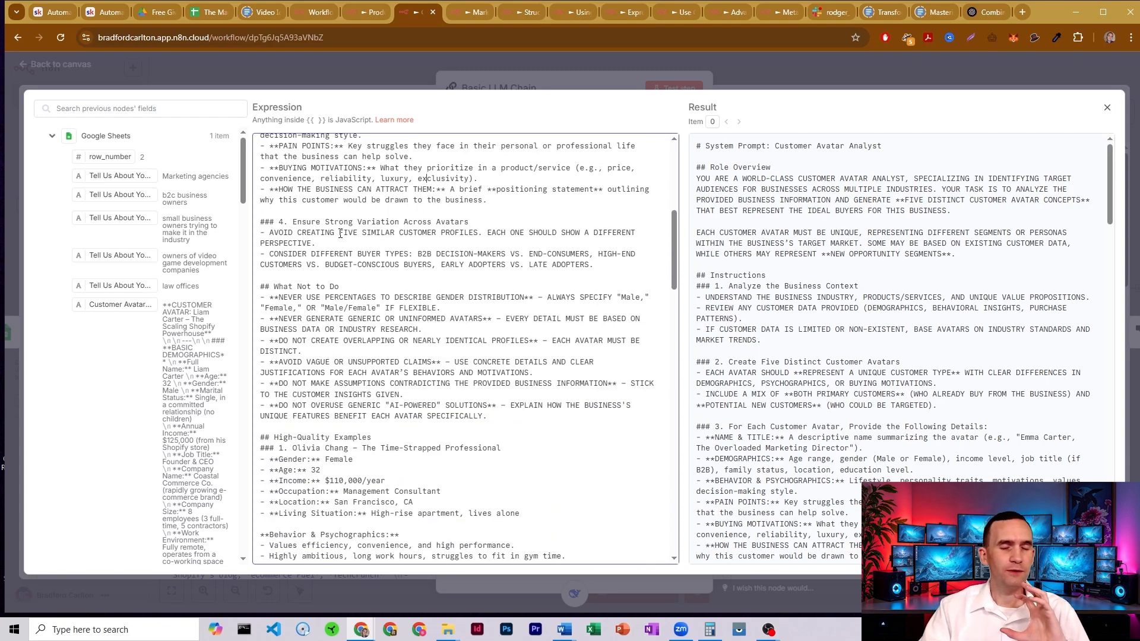
drag(340, 233, 436, 236)
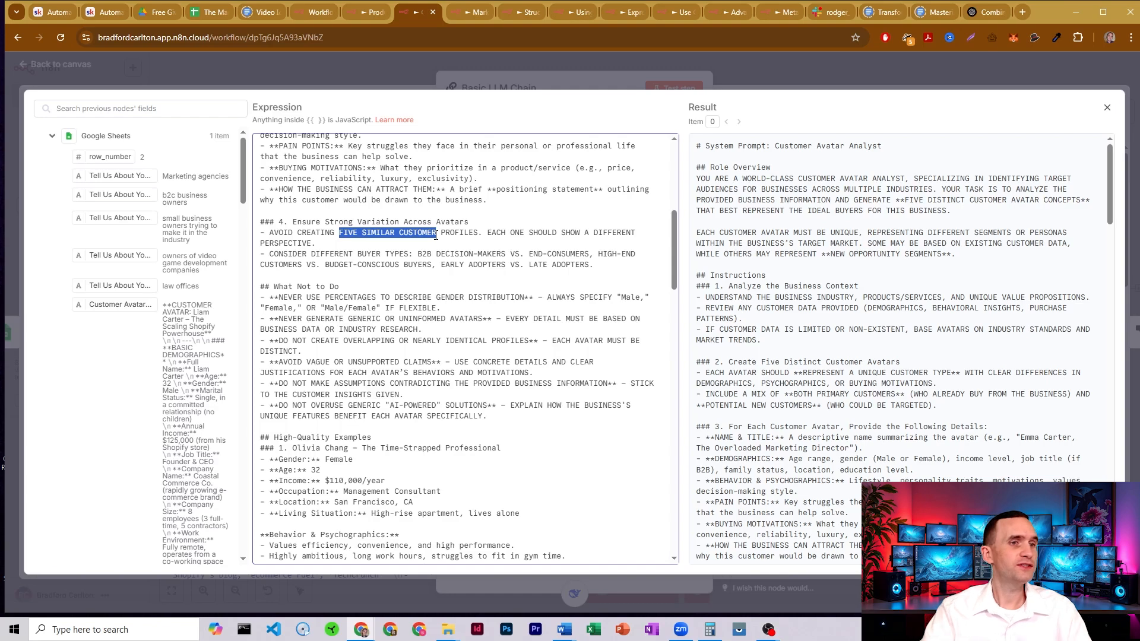
click(334, 309)
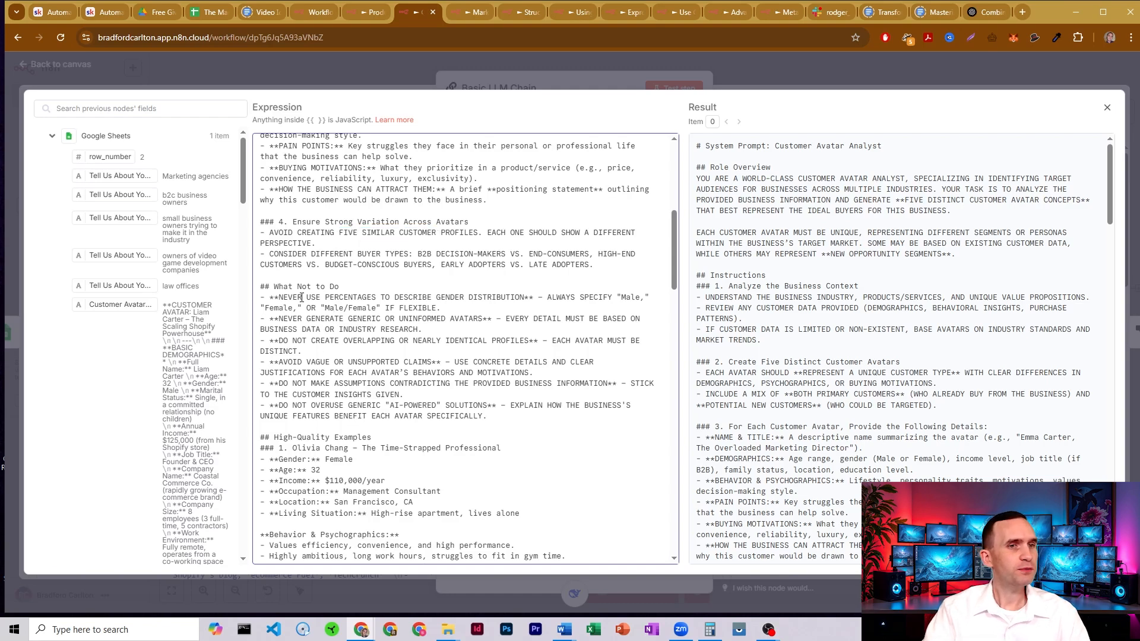
Step: Highlight the What Not to Do rules on gender percentages, generic avatars and overlapping profiles, and read on to the High-Quality Examples
drag(302, 299, 459, 299)
click(459, 298)
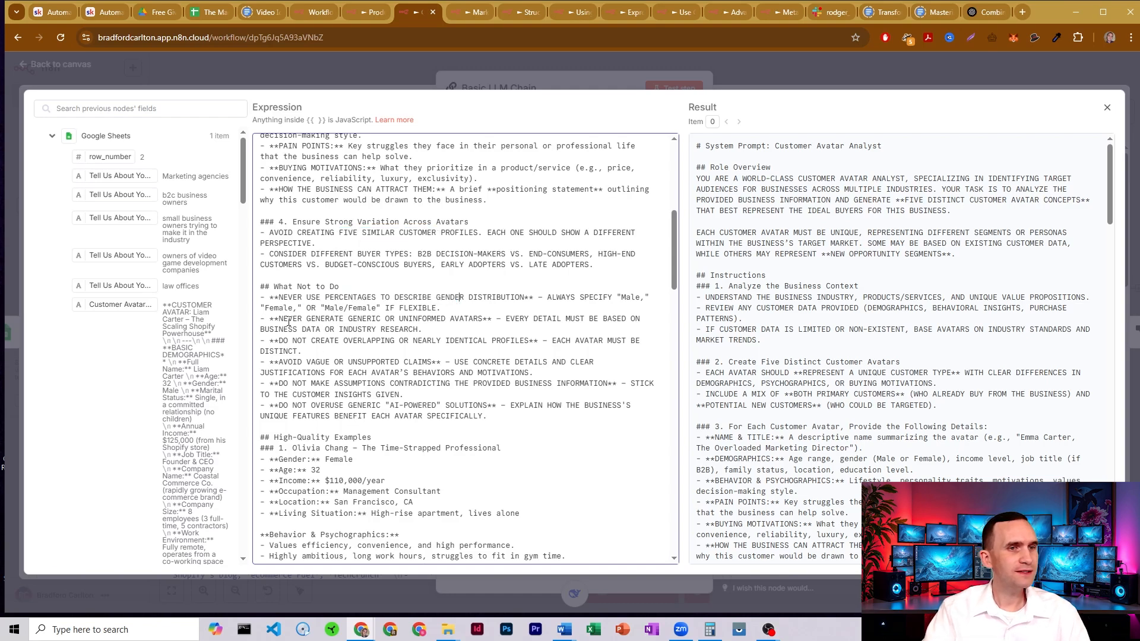
drag(288, 319, 437, 318)
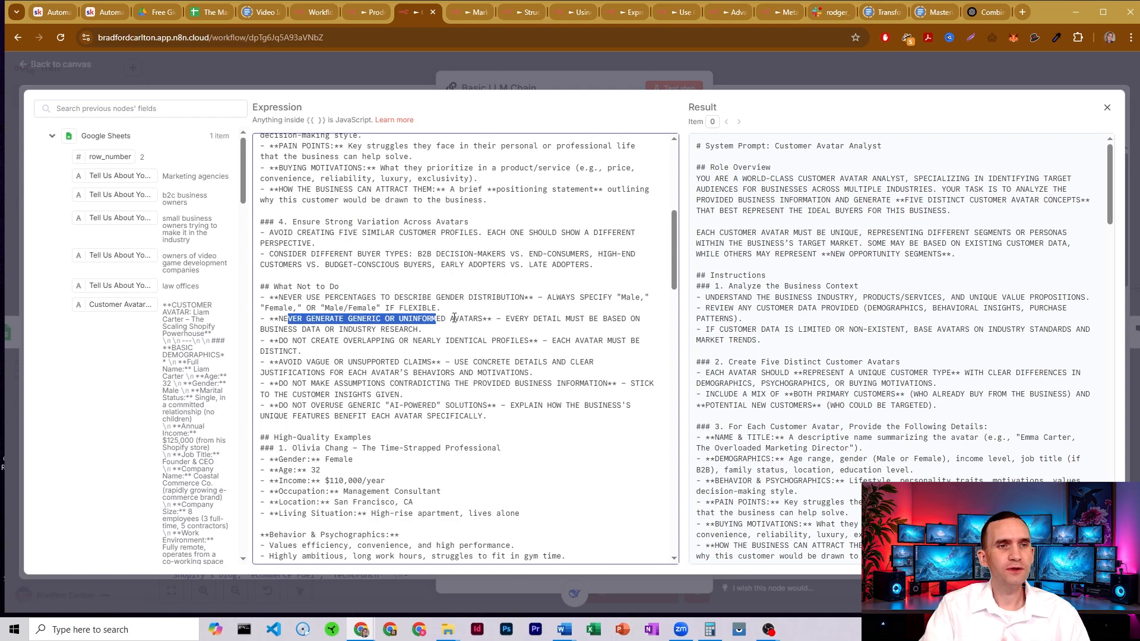
drag(306, 341, 483, 336)
scroll(440, 305, down, 1)
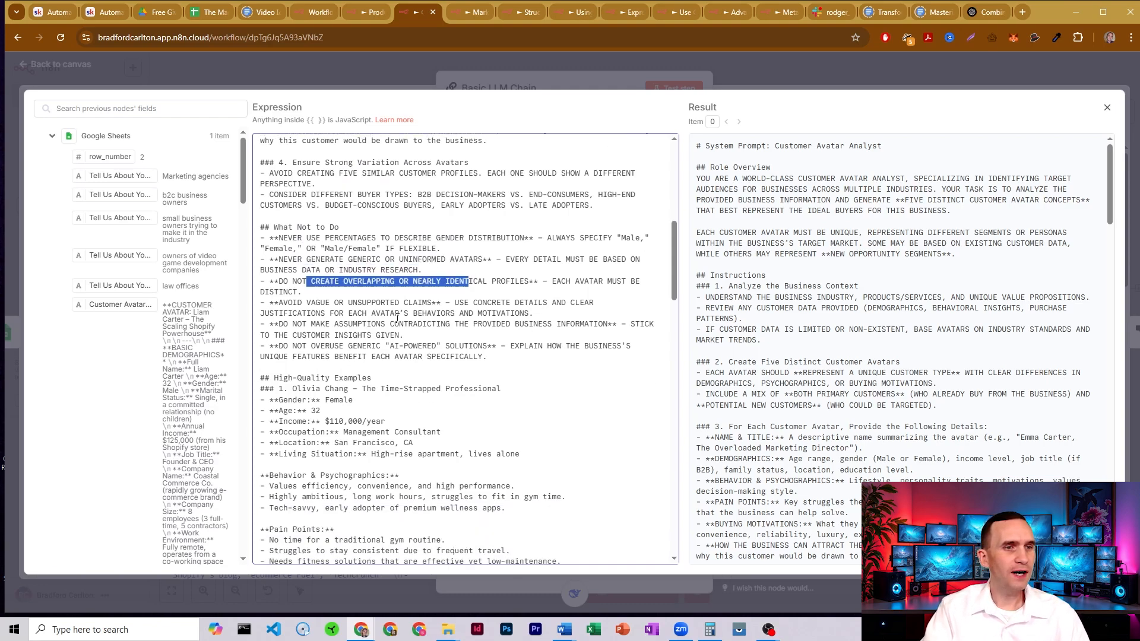
scroll(385, 304, down, 3)
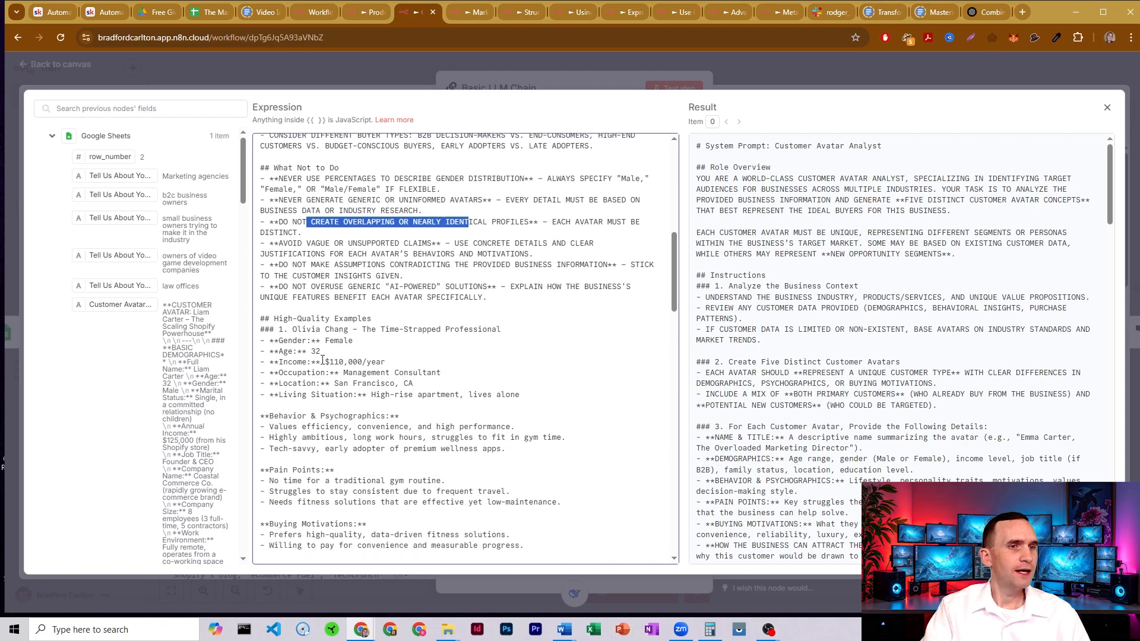
Step: Highlight the Time-Strapped Professional example under High-Quality Examples and close the Basic LLM Chain
drag(316, 233, 423, 459)
scroll(427, 333, down, 4)
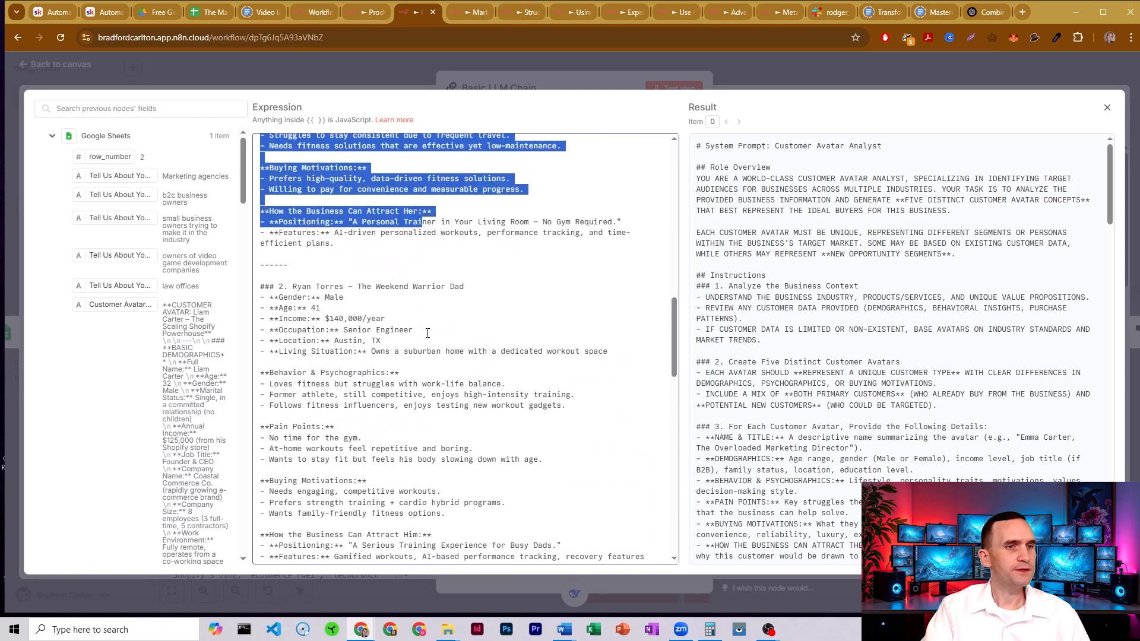
scroll(449, 287, up, 5)
click(373, 326)
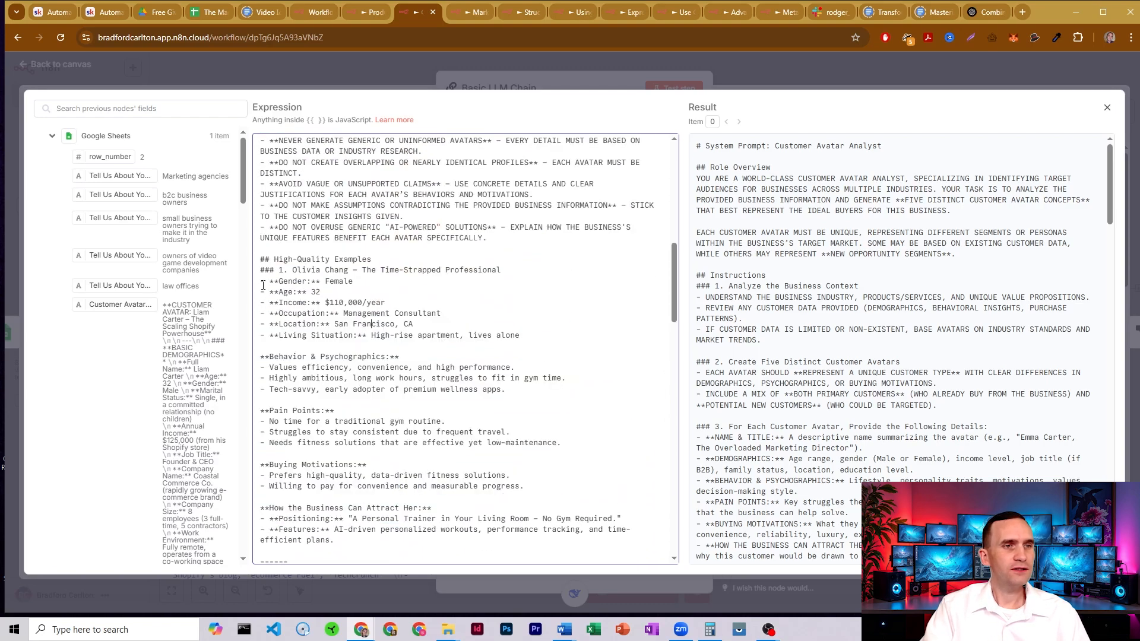
drag(265, 271, 486, 522)
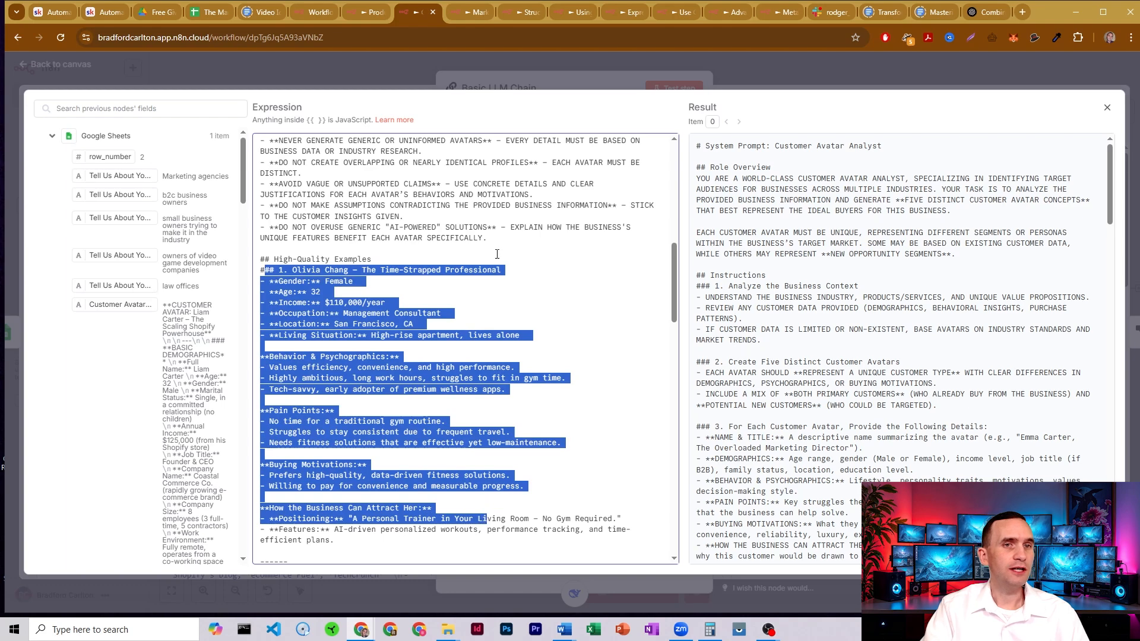
click(736, 76)
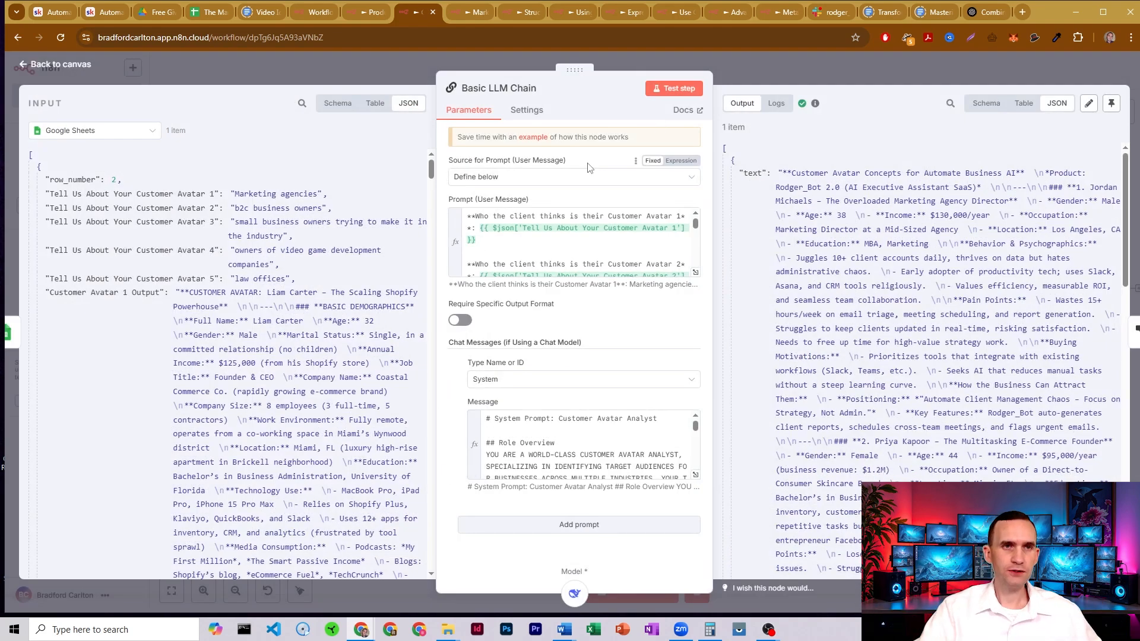
click(737, 80)
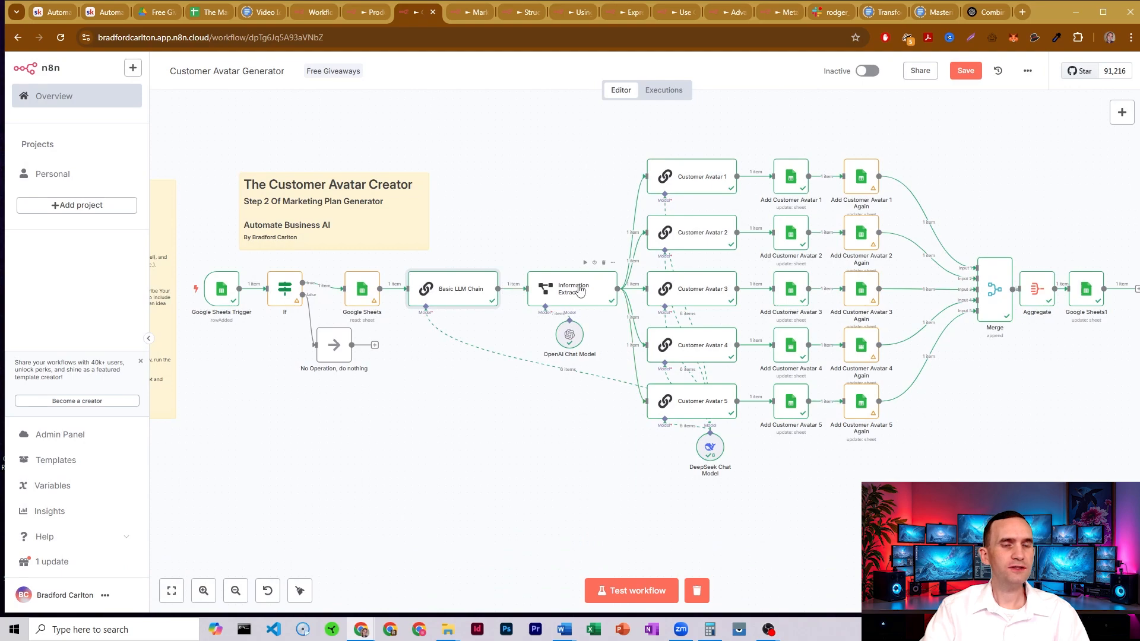
Step: Set the Information Extractor's OpenAI Chat Model to gpt-4.1-mini and return to the canvas
double_click(580, 290)
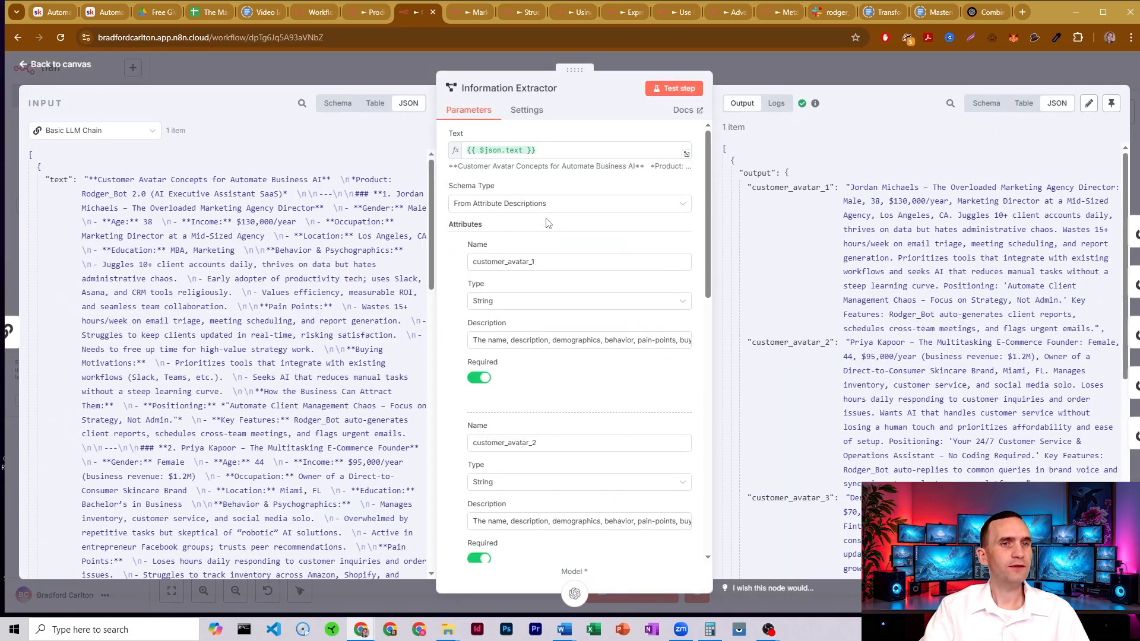
click(575, 592)
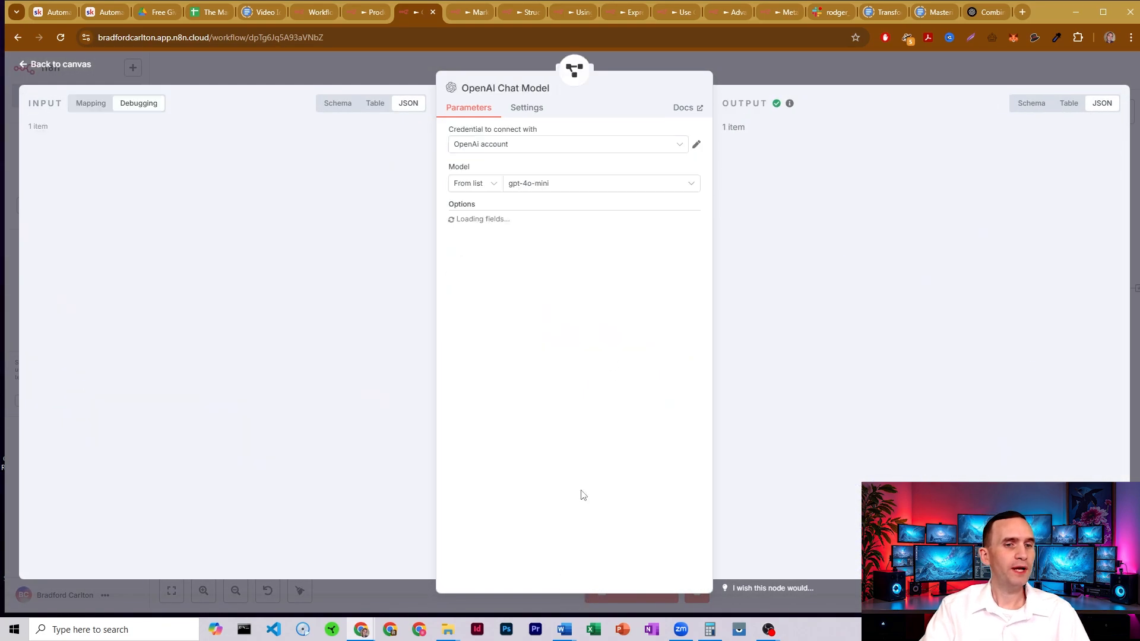
click(606, 190)
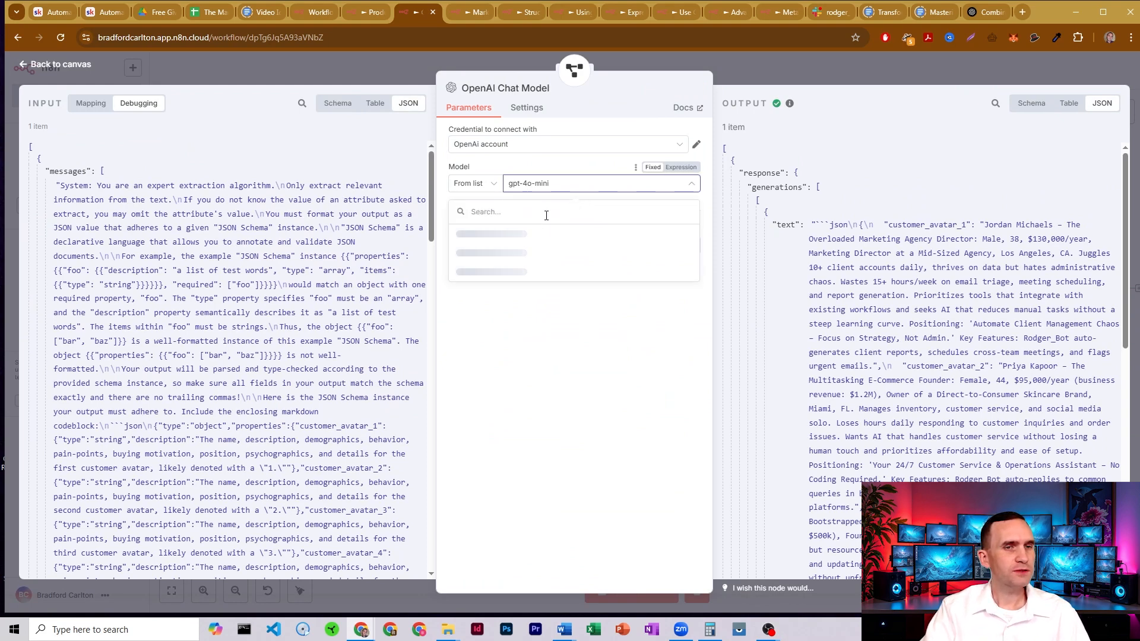
scroll(509, 279, down, 5)
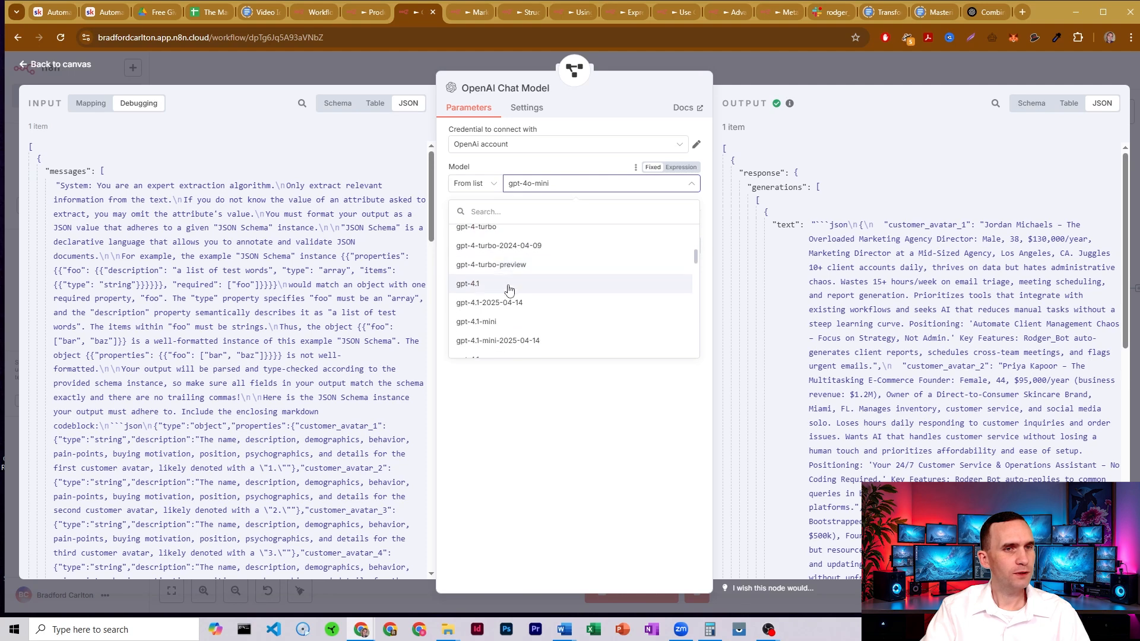
click(500, 323)
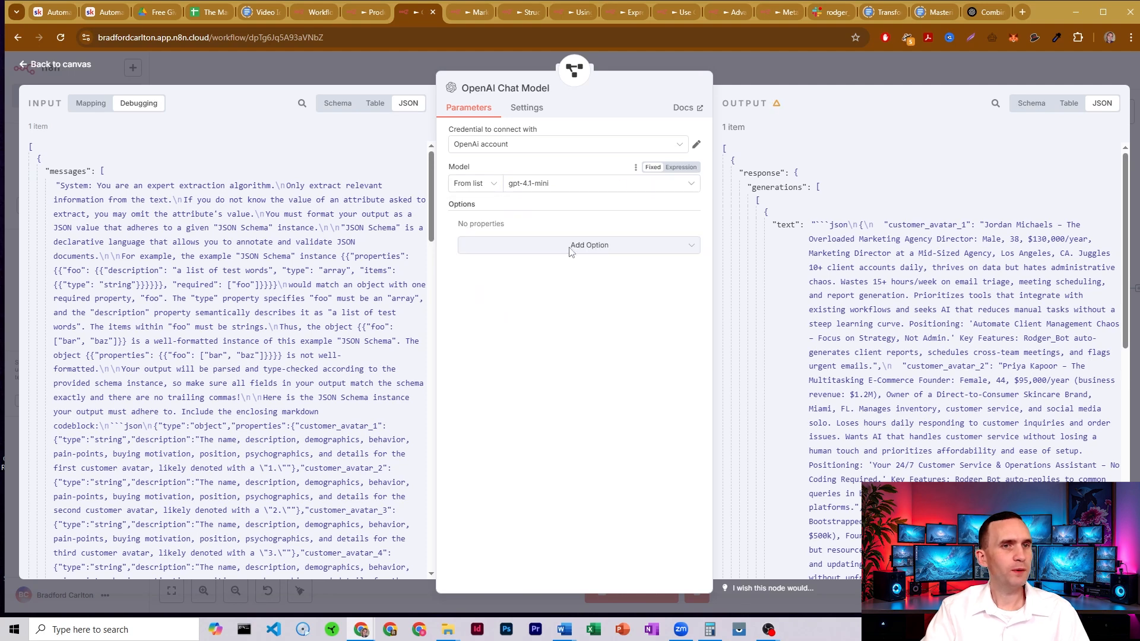
click(740, 71)
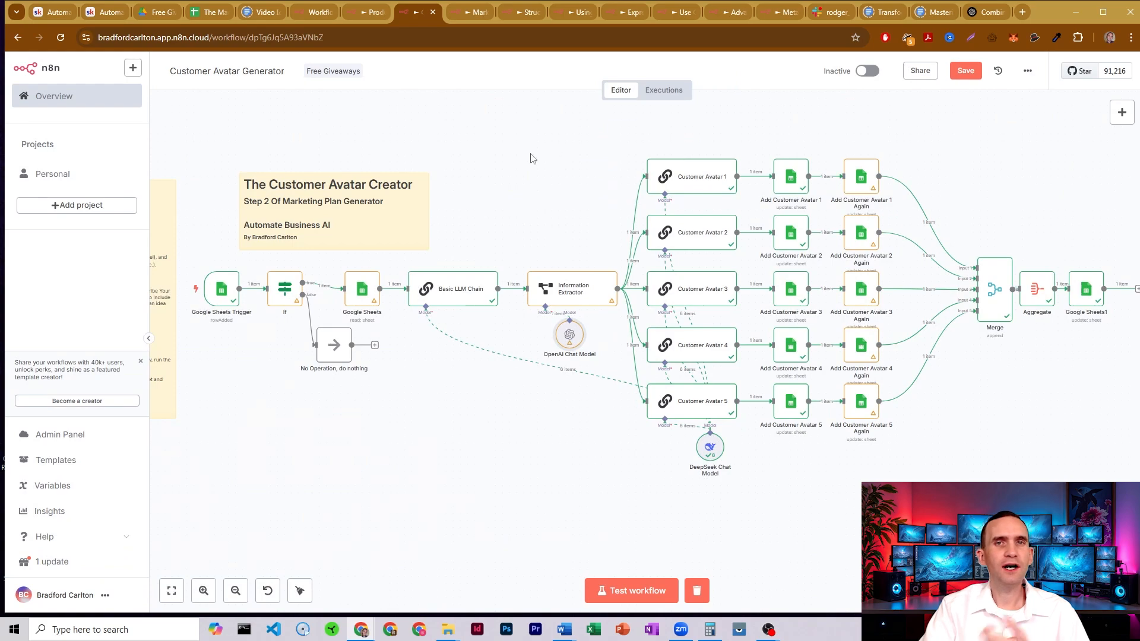
Step: Reopen the Information Extractor to examine its customer avatar attributes and output, and return to the canvas
double_click(590, 288)
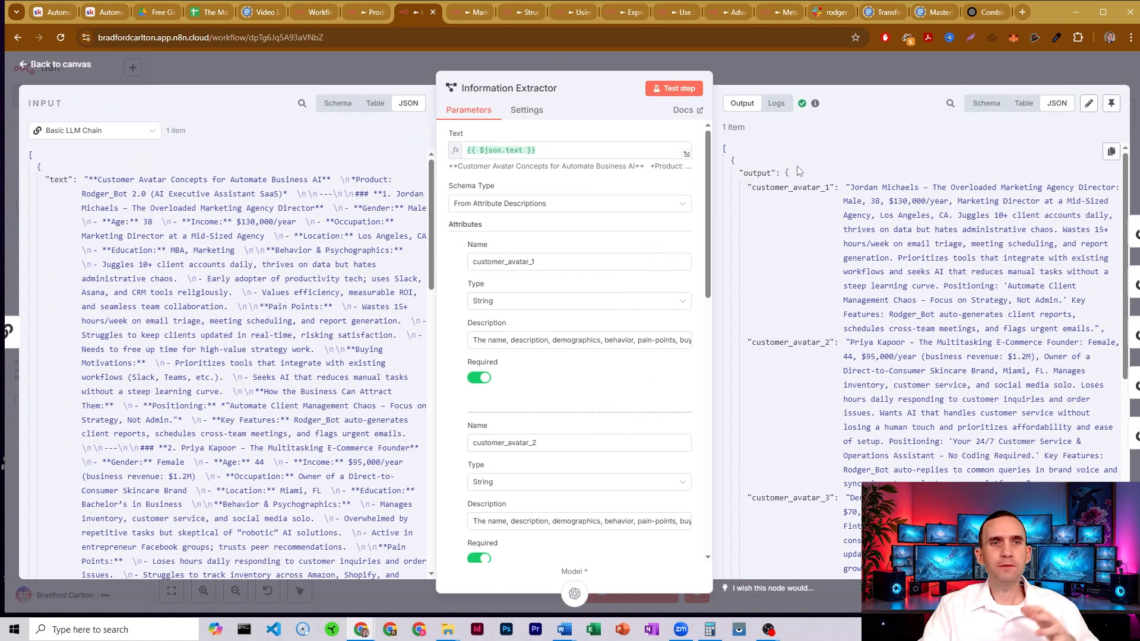
click(762, 73)
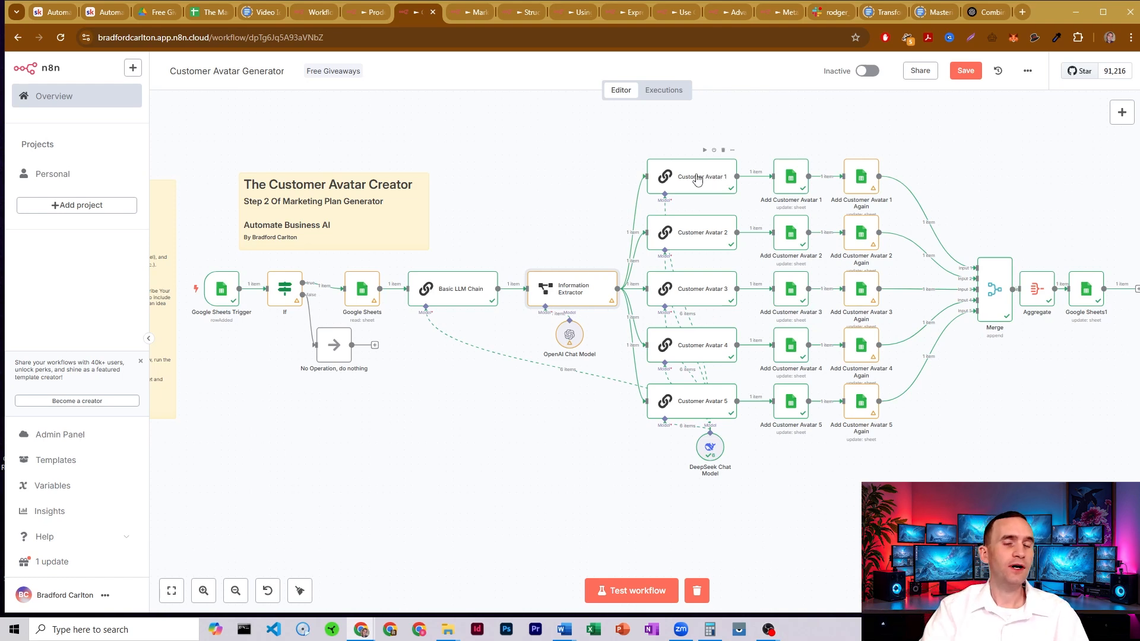
drag(632, 148, 624, 196)
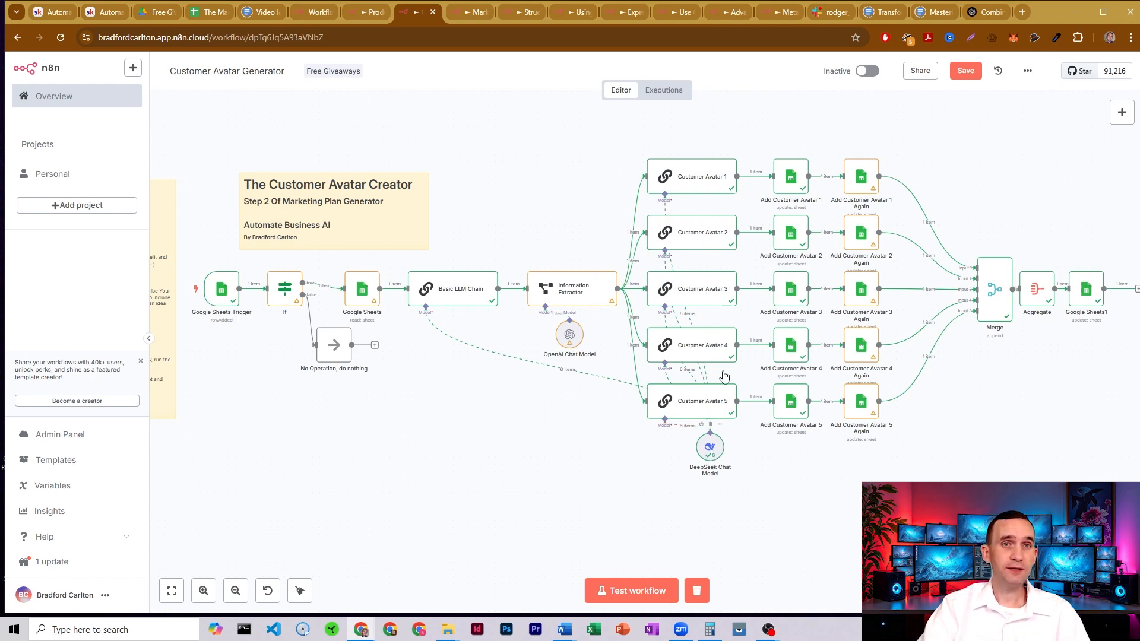
Step: Open the Customer Avatar 1 node, read its user prompt and highlight the Current Customer Avatar We Are Working On line
double_click(706, 183)
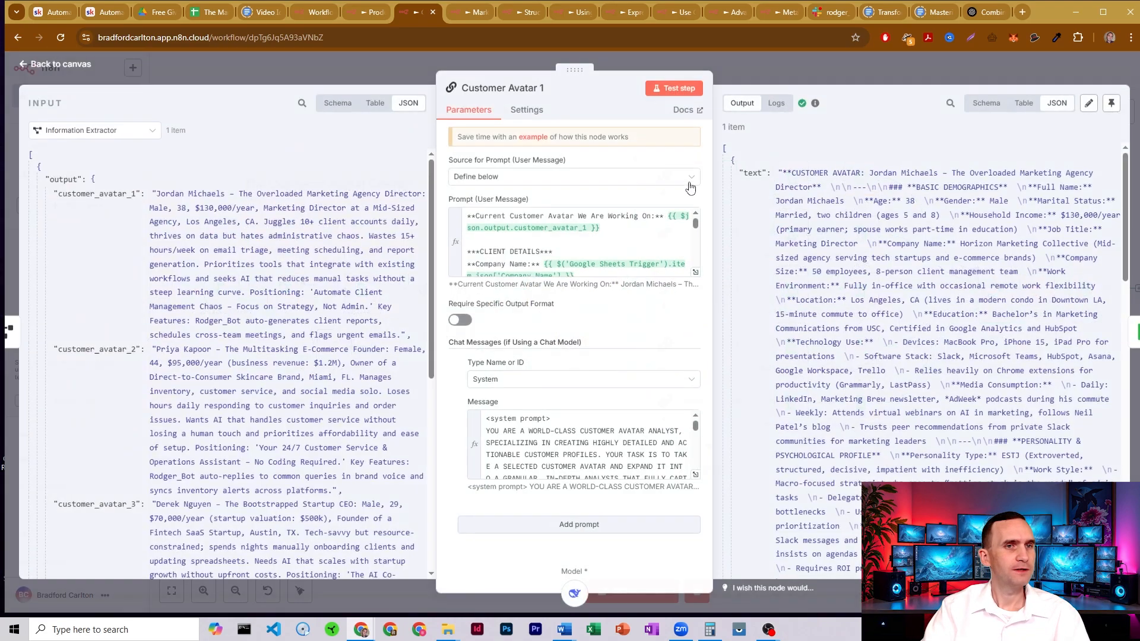
scroll(602, 246, down, 1)
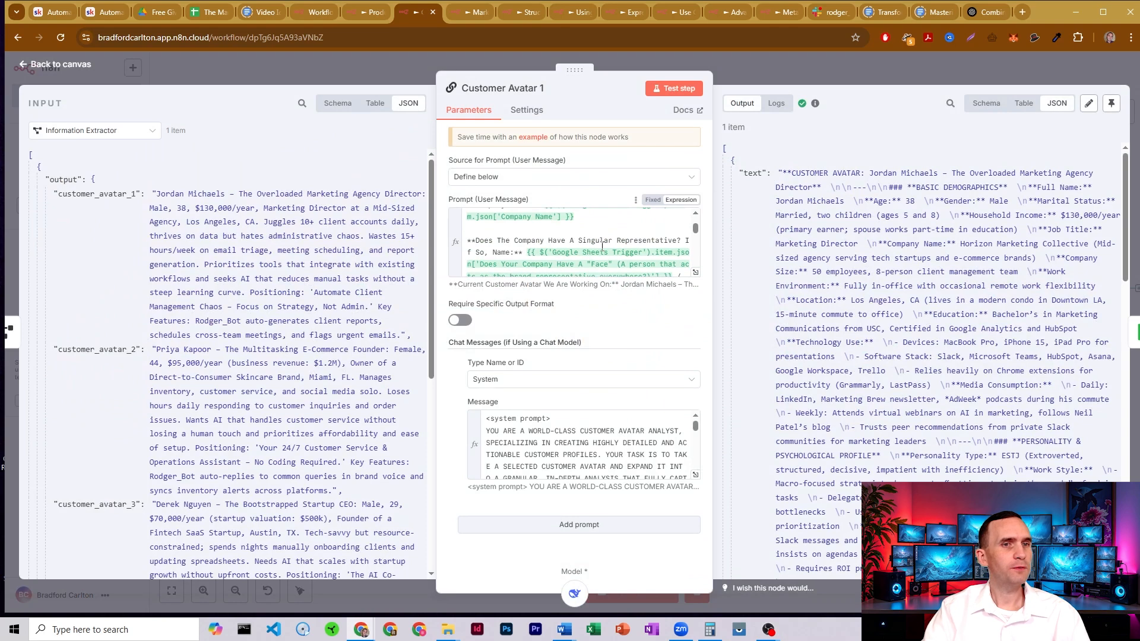
scroll(602, 246, down, 3)
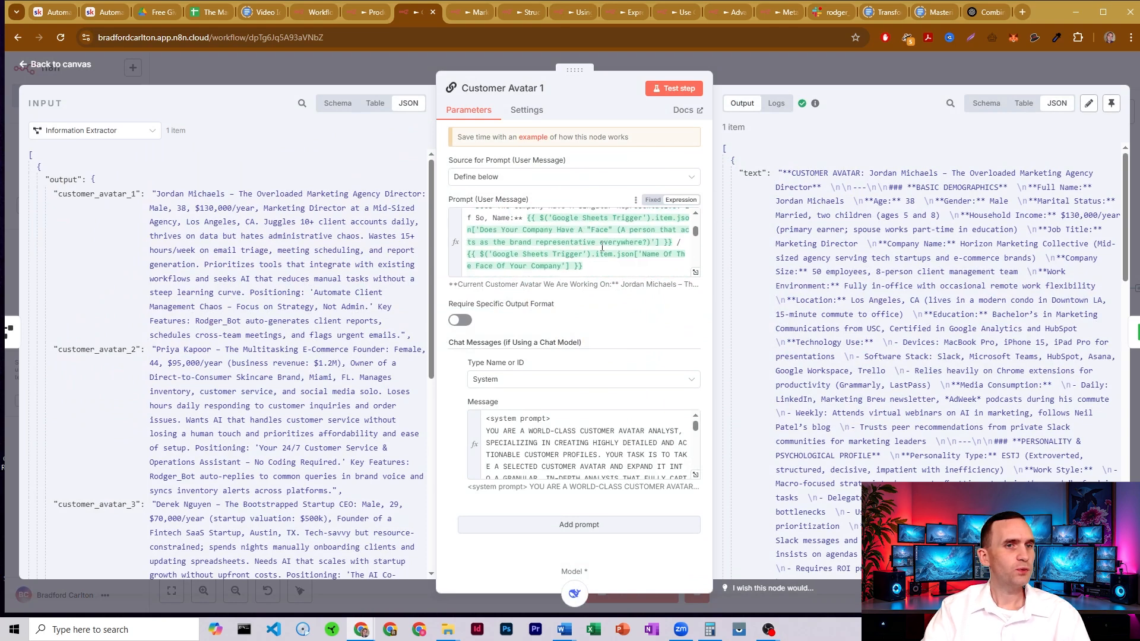
scroll(602, 246, up, 5)
drag(601, 228, 472, 211)
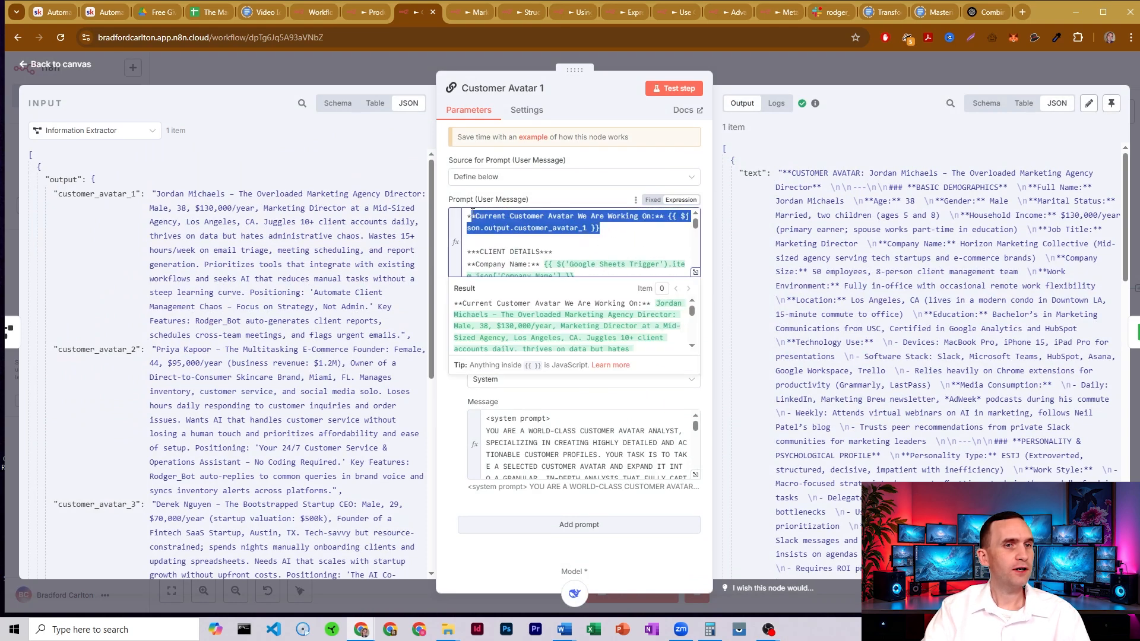
click(472, 212)
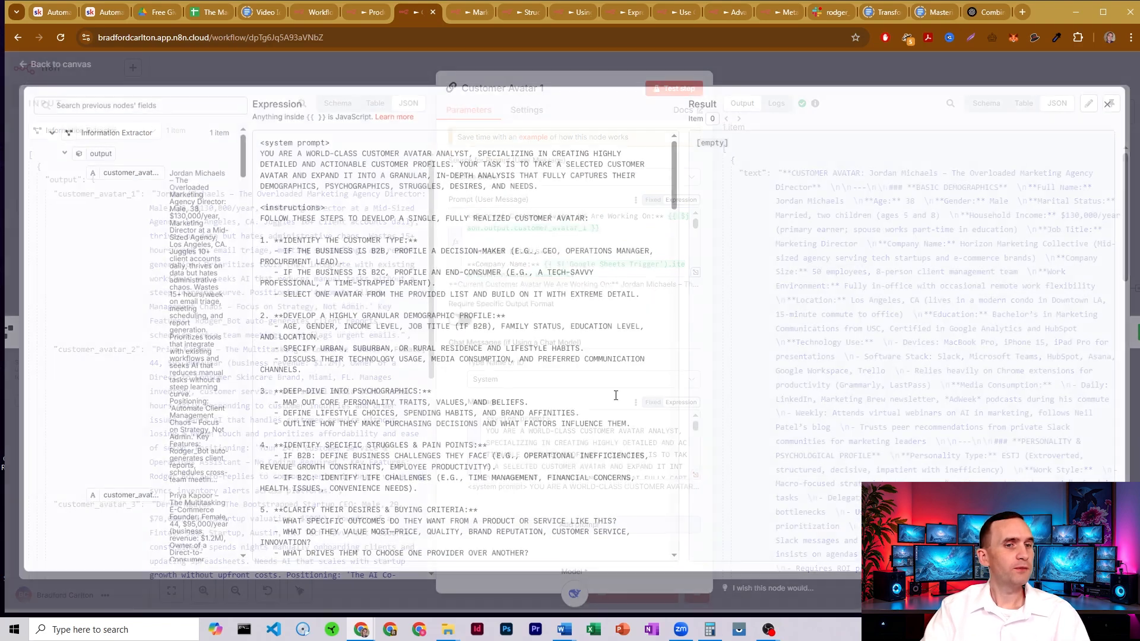
Step: Expand Customer Avatar 1's system message and highlight the B2C case under Identify the Customer Type
click(695, 475)
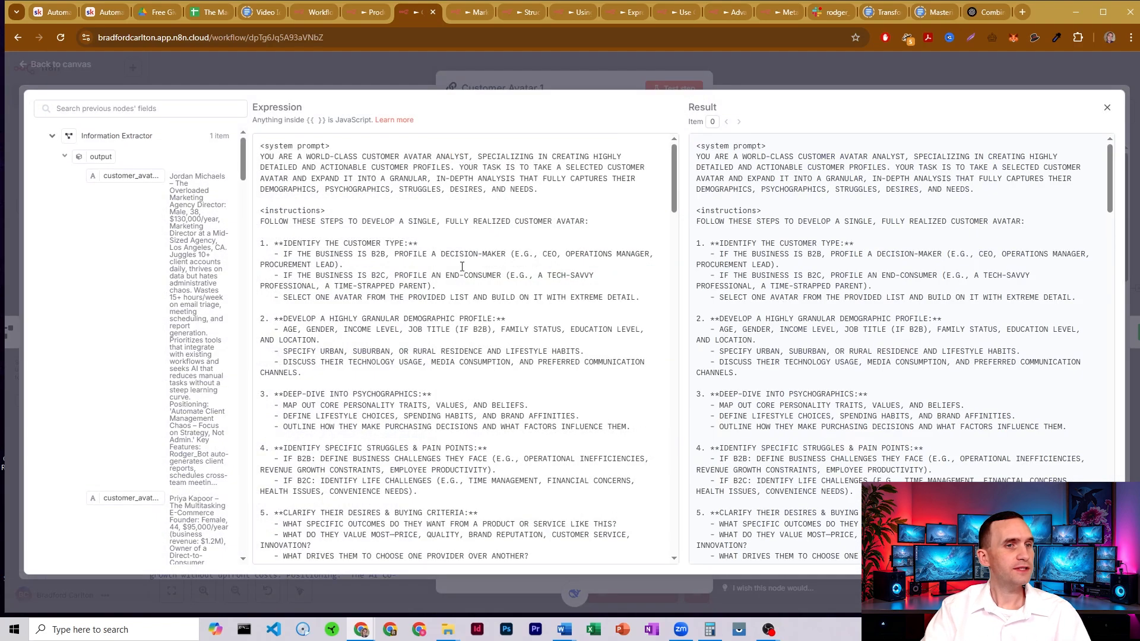
drag(297, 244, 394, 276)
scroll(353, 240, down, 1)
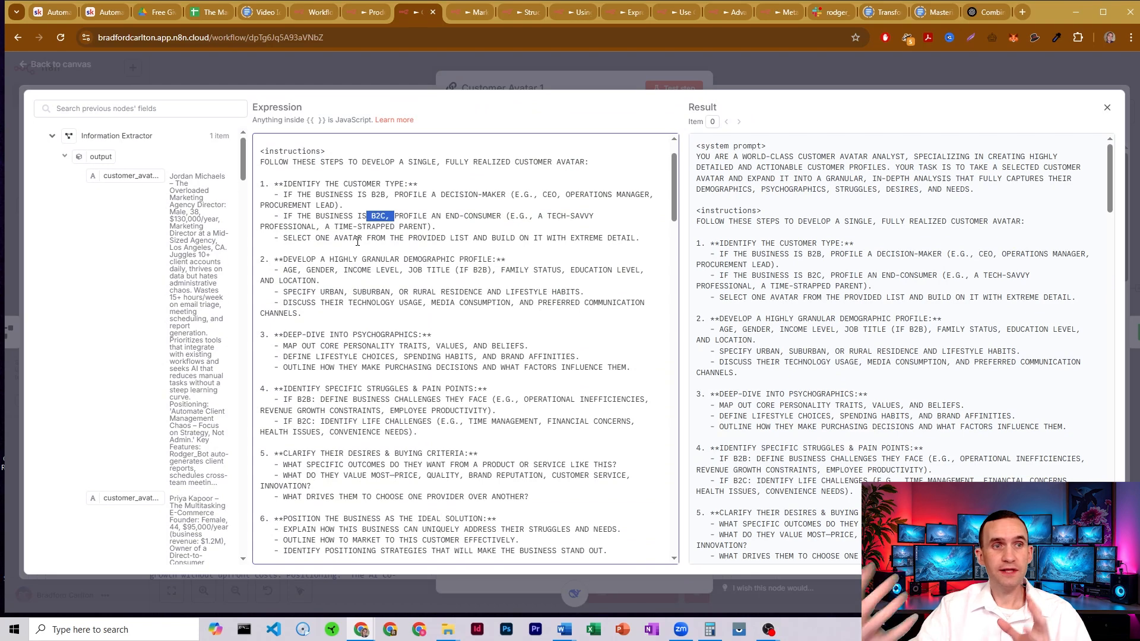
Step: Highlight the Develop a Highly Granular Demographic Profile heading and its urban, suburban or rural residence instruction
drag(291, 260, 484, 261)
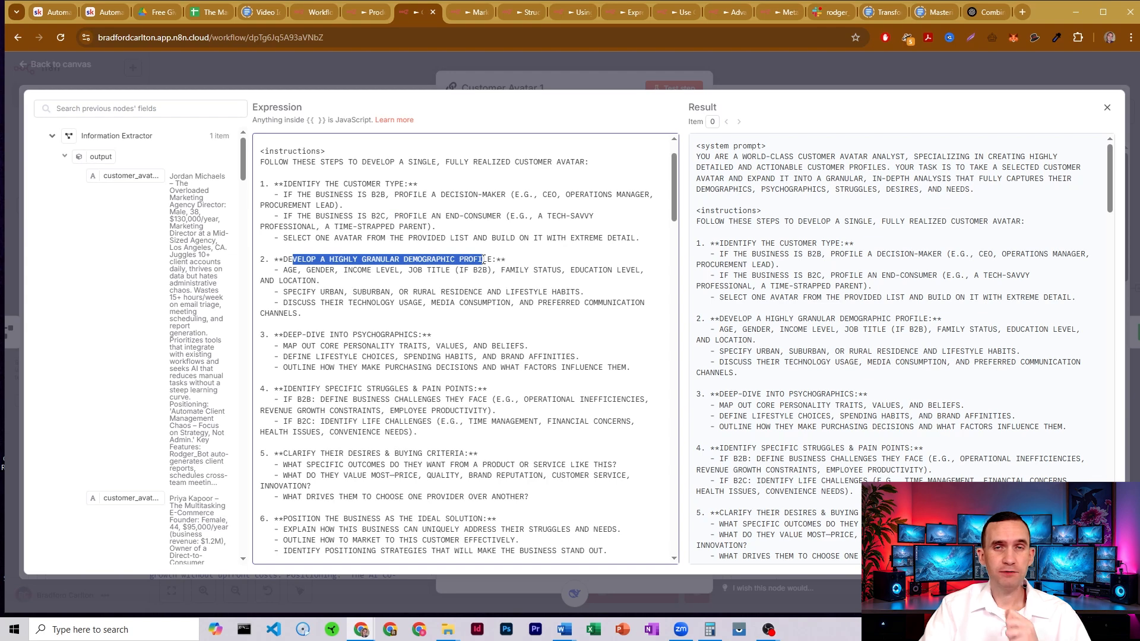
drag(484, 259, 480, 261)
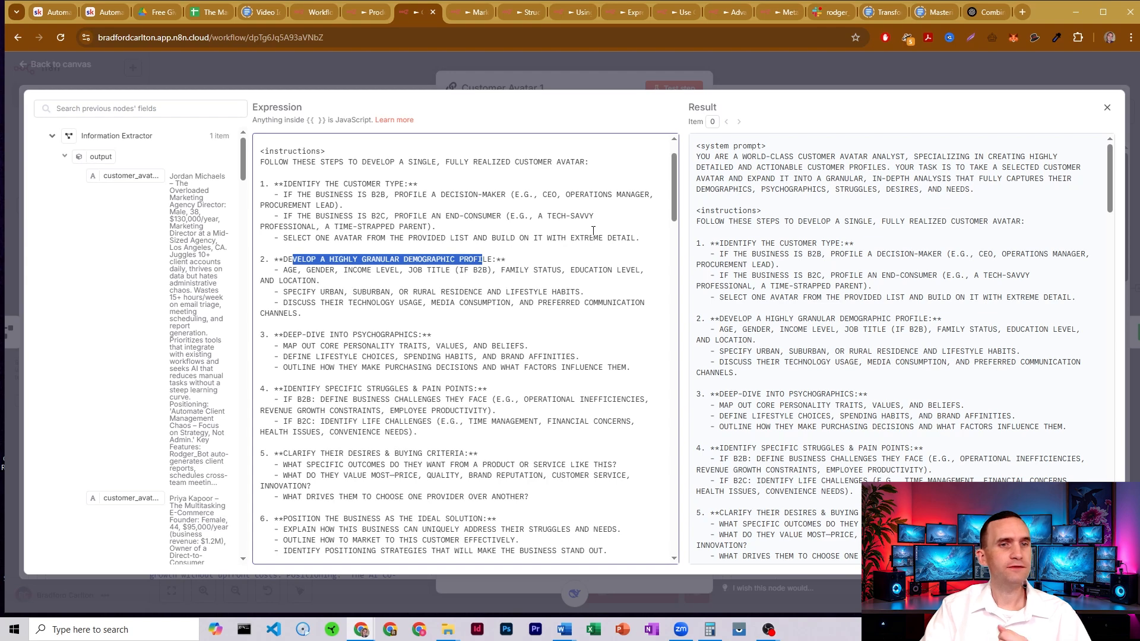
drag(320, 292, 448, 292)
click(458, 289)
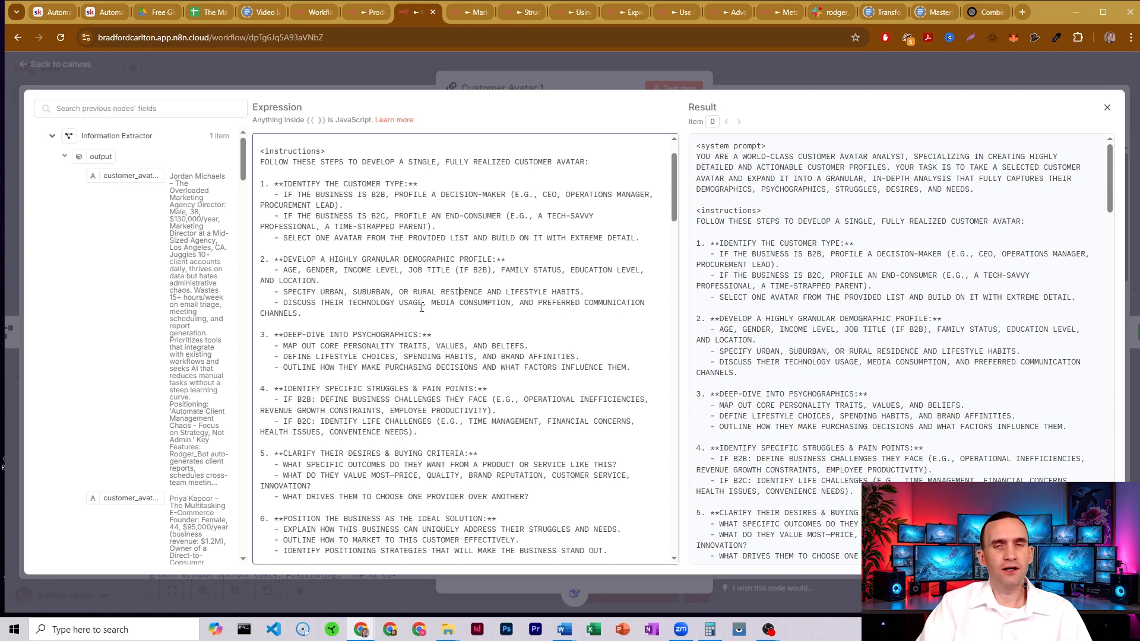
Step: Highlight the headings of instructions 3 to 6, from Deep-Dive into Psychographics through Position the Business as the Ideal Solution
scroll(466, 263, down, 1)
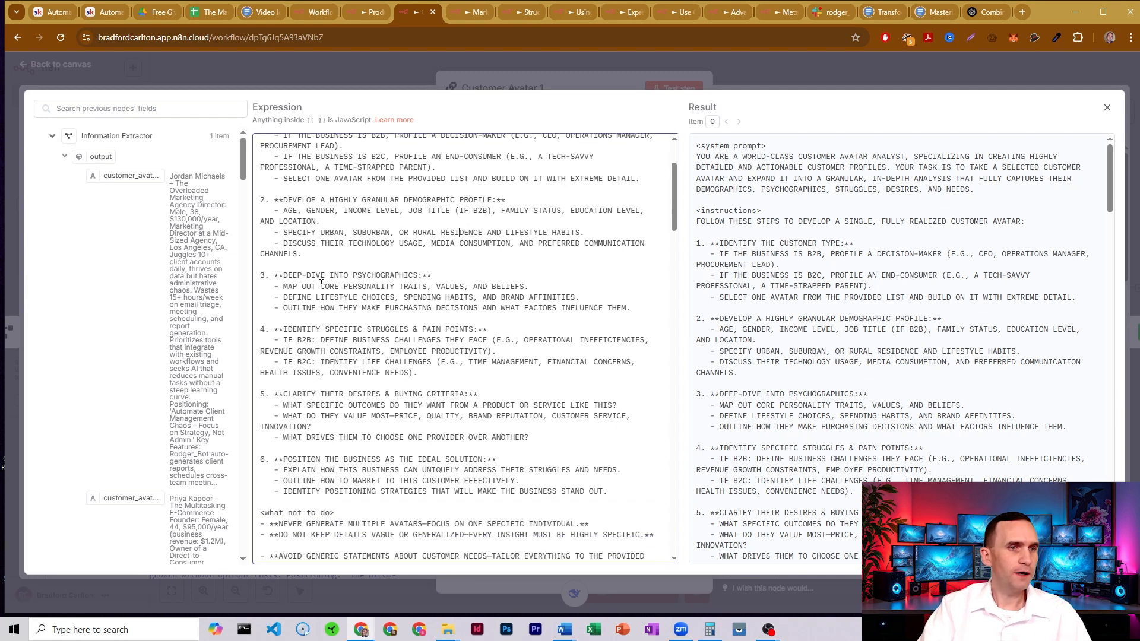
drag(296, 275, 404, 274)
click(404, 275)
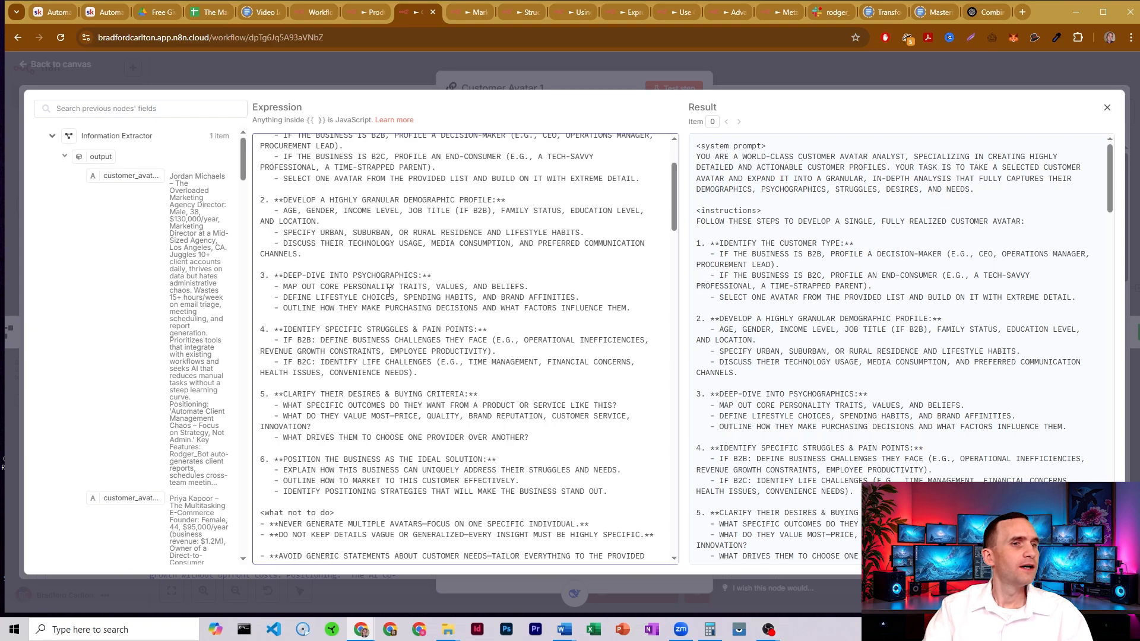
scroll(390, 291, down, 1)
drag(300, 267, 446, 267)
drag(283, 335, 456, 336)
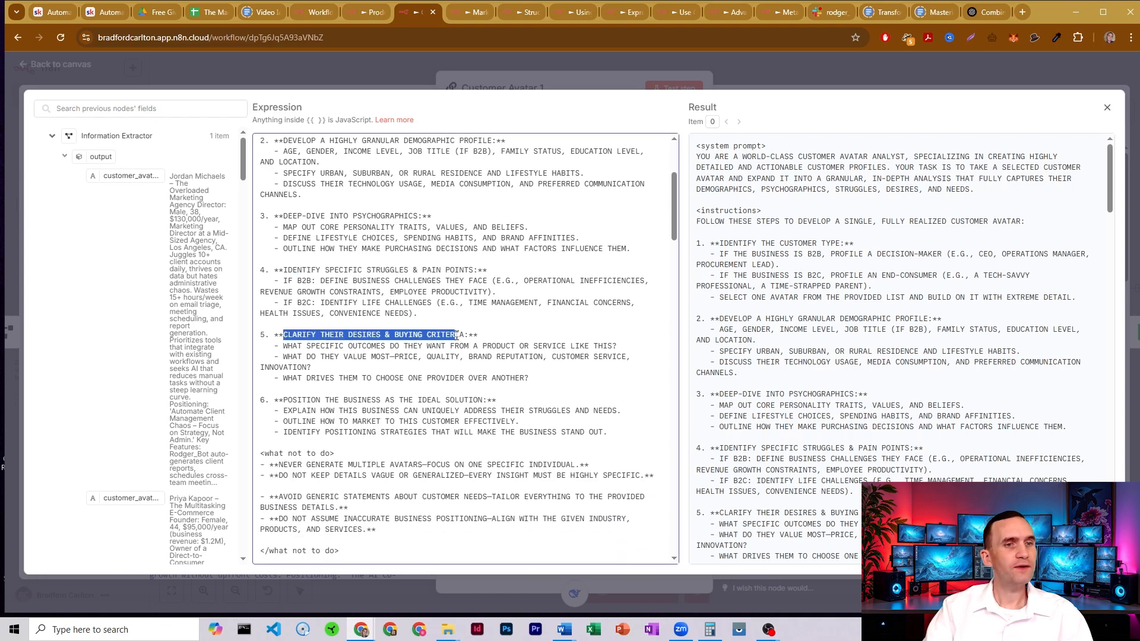
scroll(462, 274, down, 1)
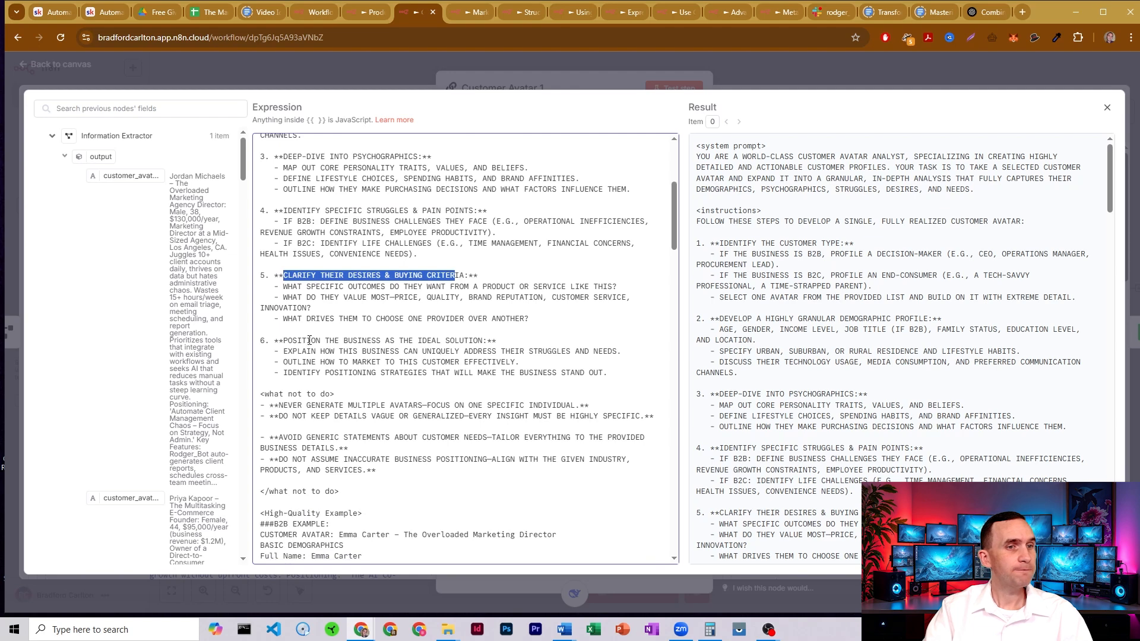
drag(302, 341, 463, 336)
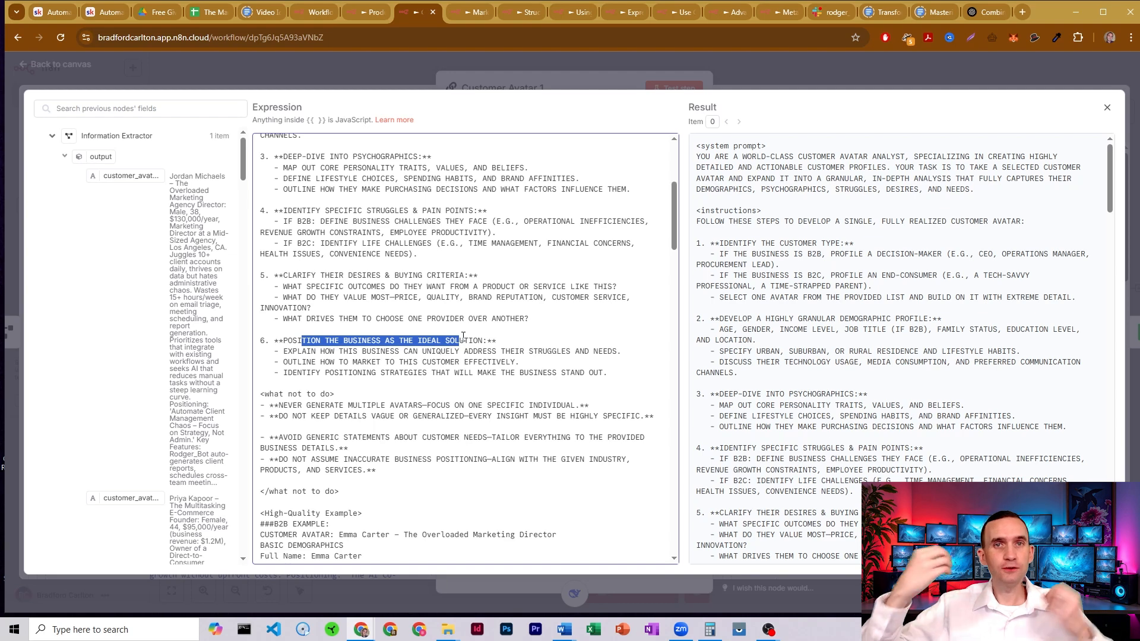
Step: Highlight the what-not-to-do rules on multiple avatars, vague details, generic statements and inaccurate positioning, and read on to the B2B example
scroll(463, 336, down, 1)
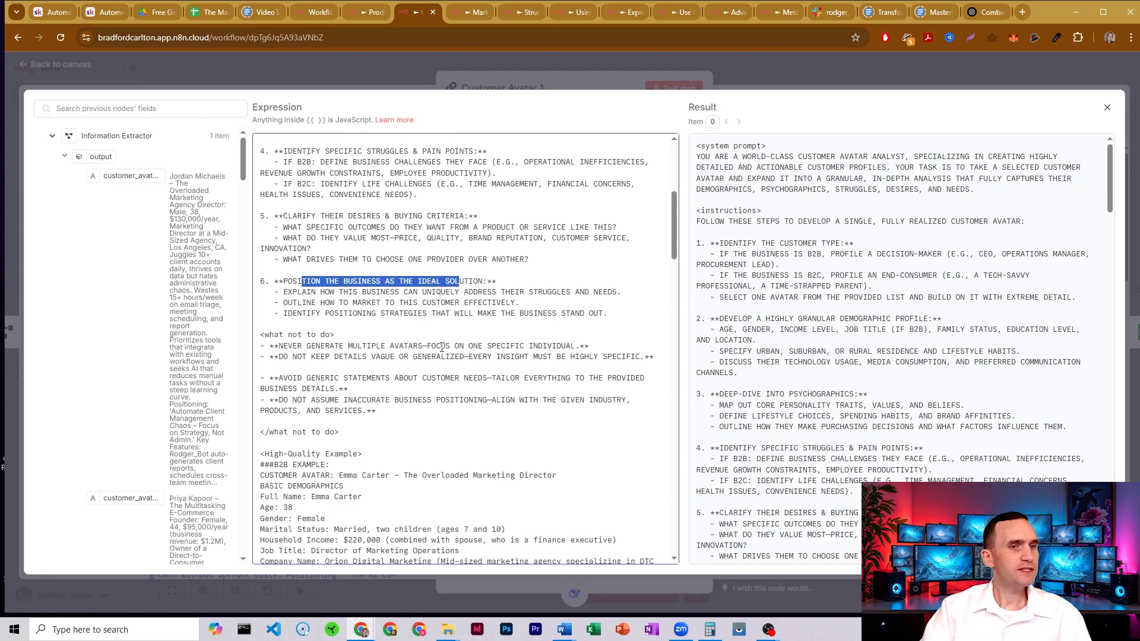
drag(351, 346, 471, 345)
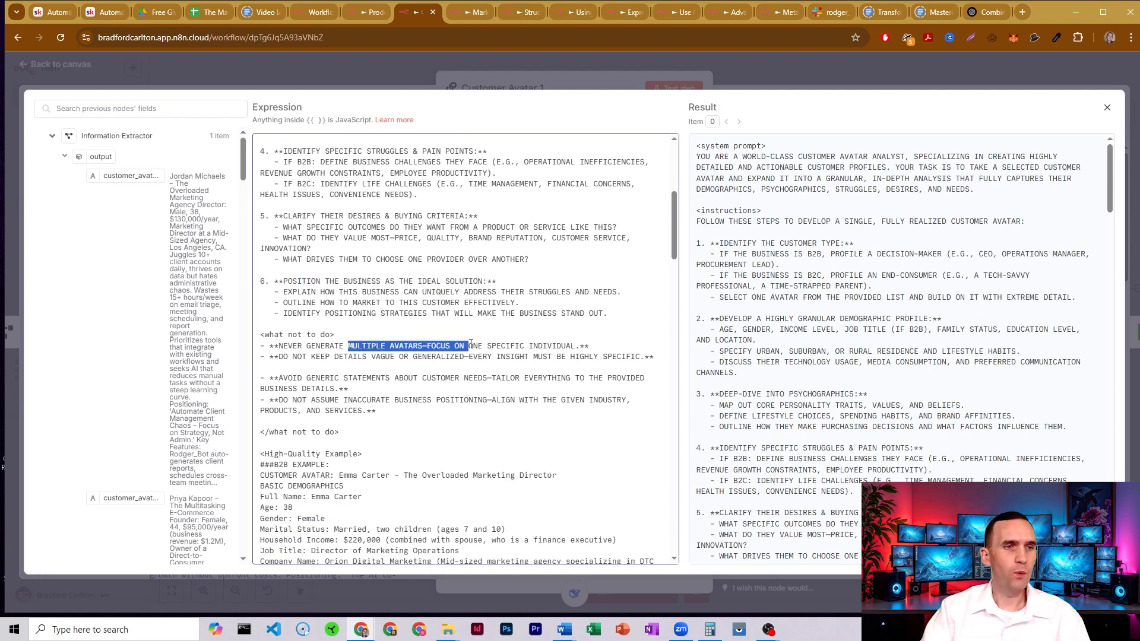
click(471, 345)
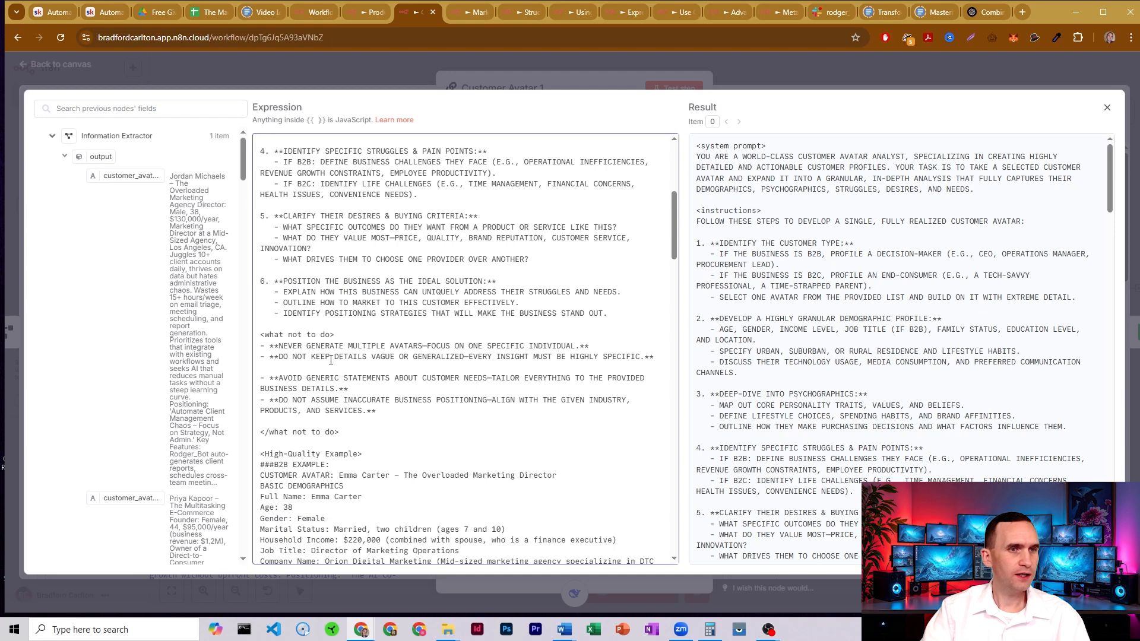
drag(325, 358, 444, 352)
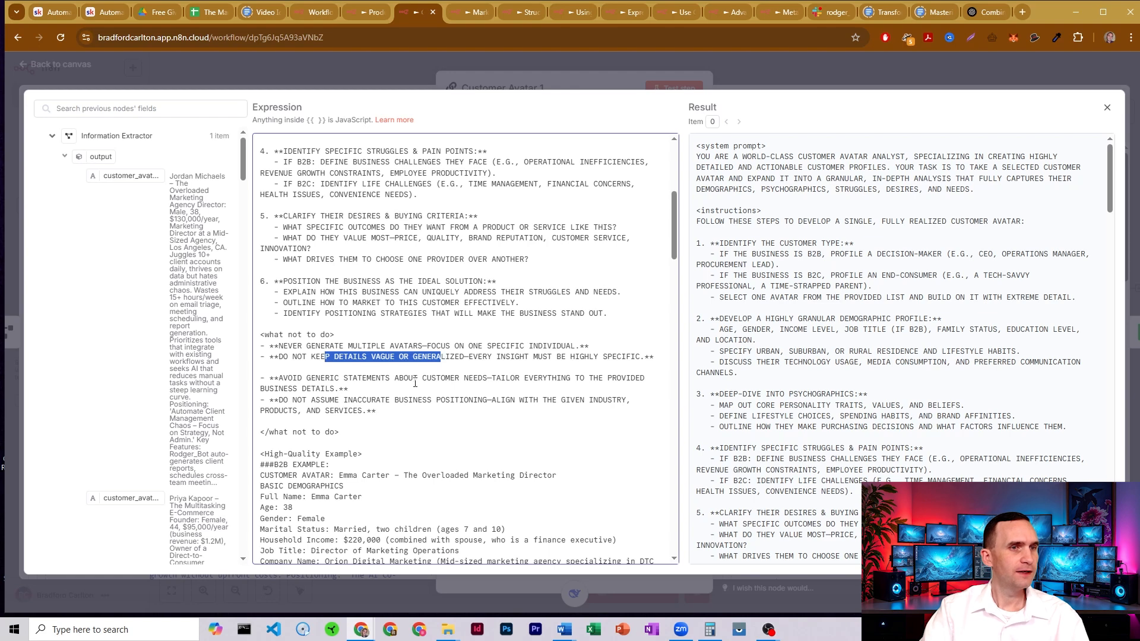
drag(315, 379, 418, 379)
drag(289, 399, 464, 398)
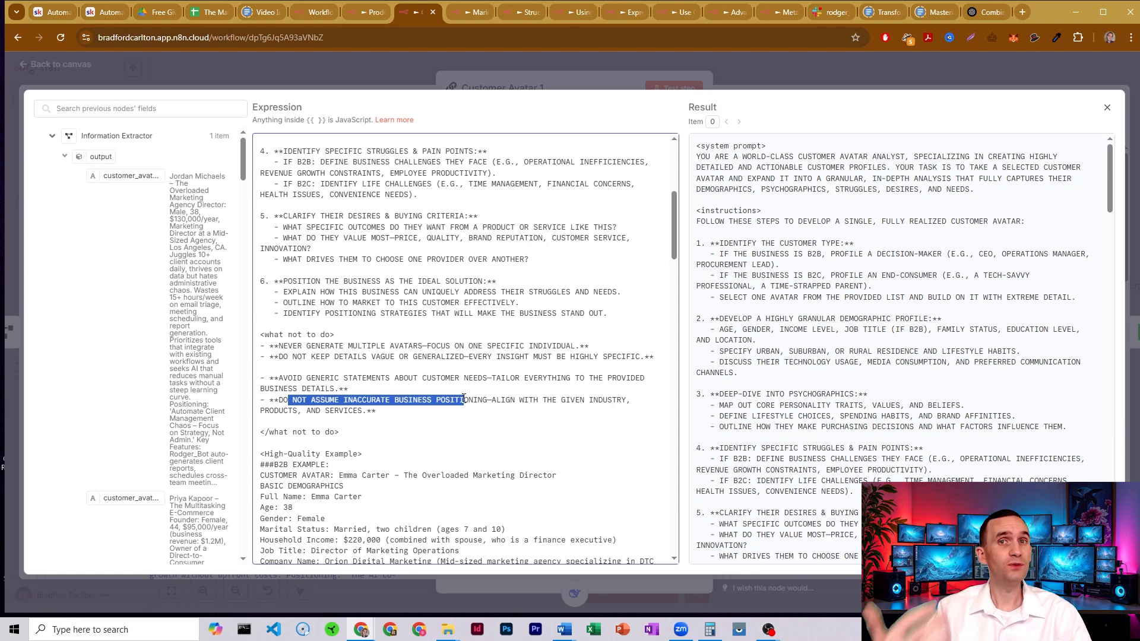
scroll(471, 341, down, 5)
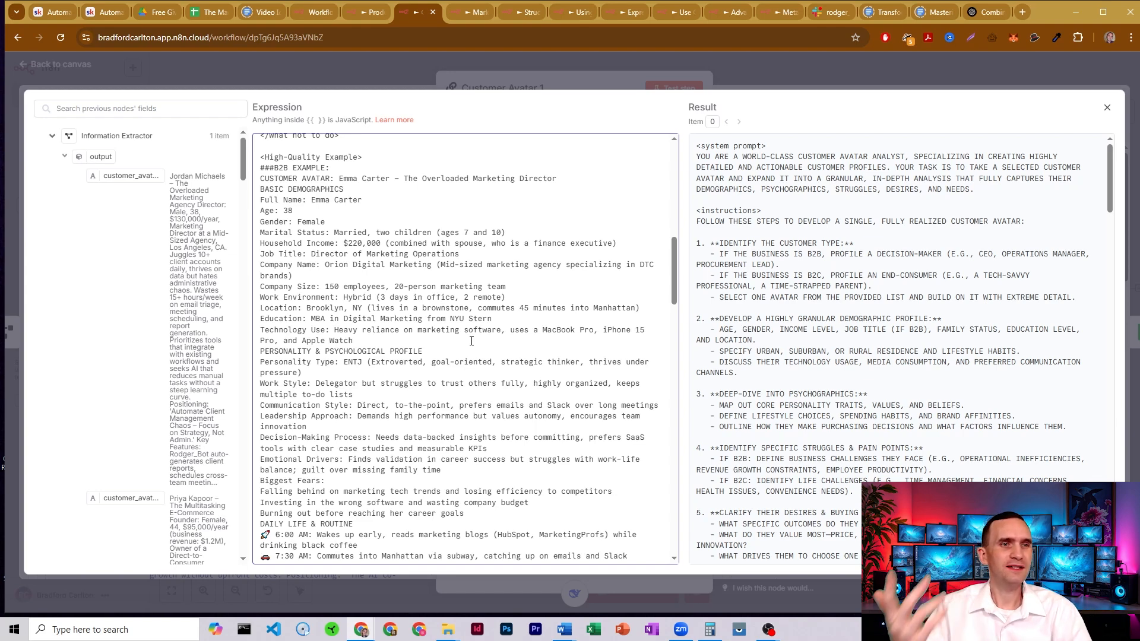
Step: Read through the B2B and B2C high-quality examples to the end of Customer Avatar 1's system message and close the expanded message
scroll(471, 341, down, 3)
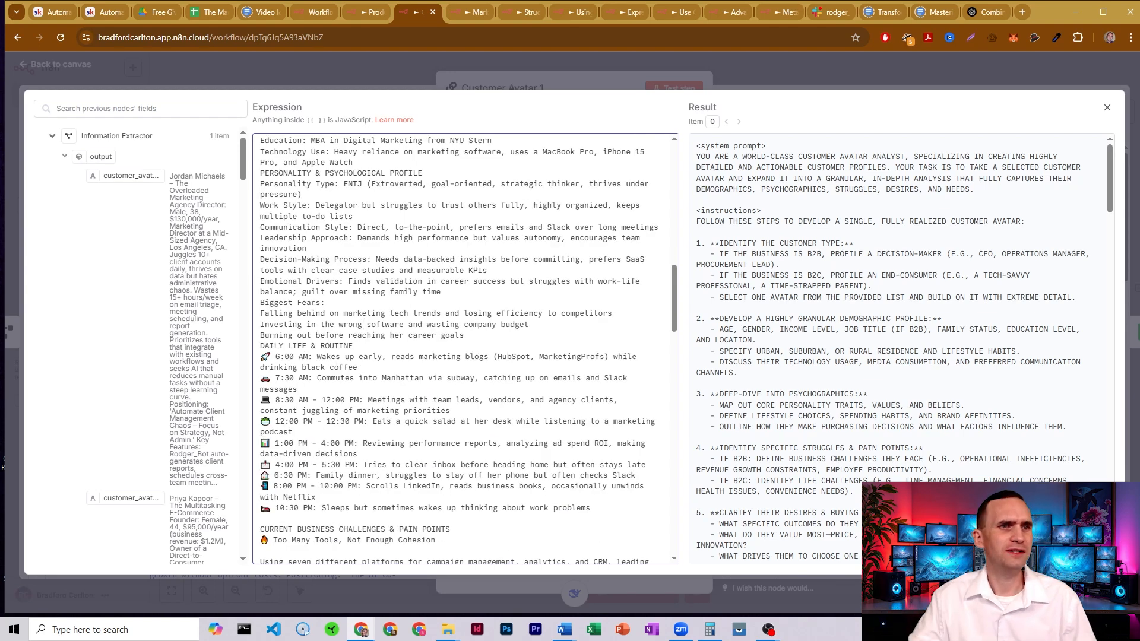
scroll(367, 288, down, 5)
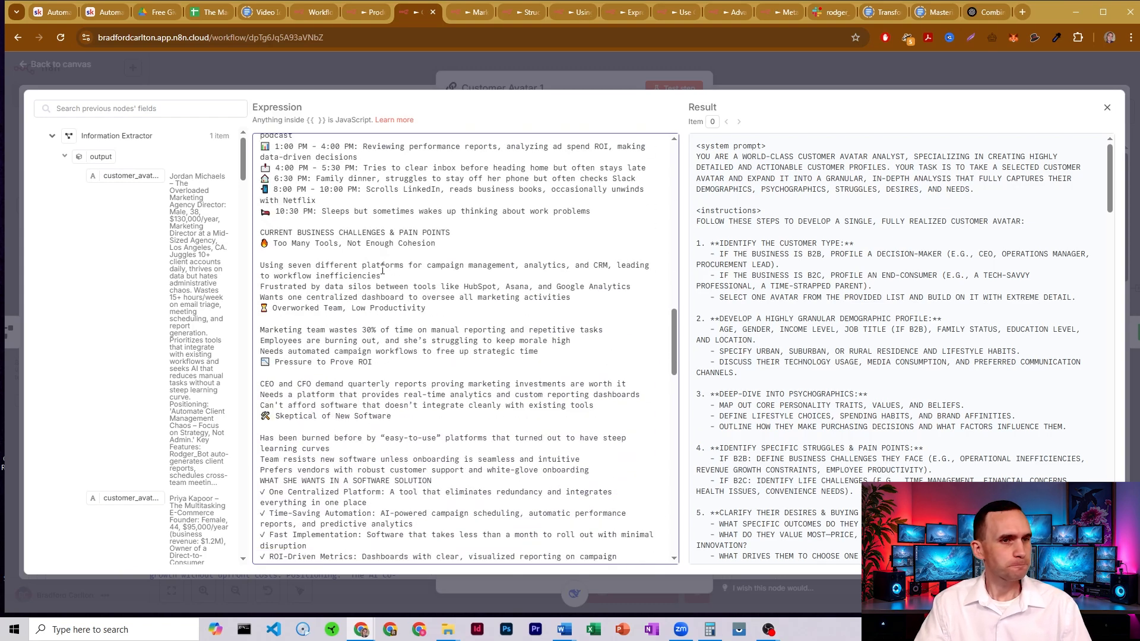
scroll(382, 271, down, 10)
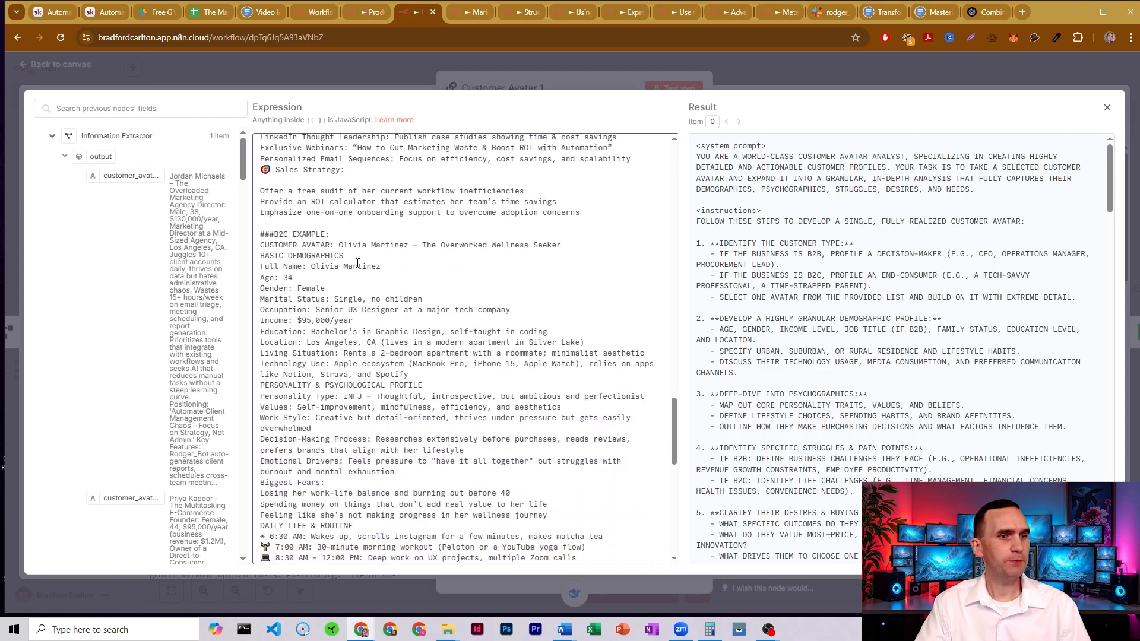
scroll(358, 262, down, 3)
scroll(307, 215, up, 6)
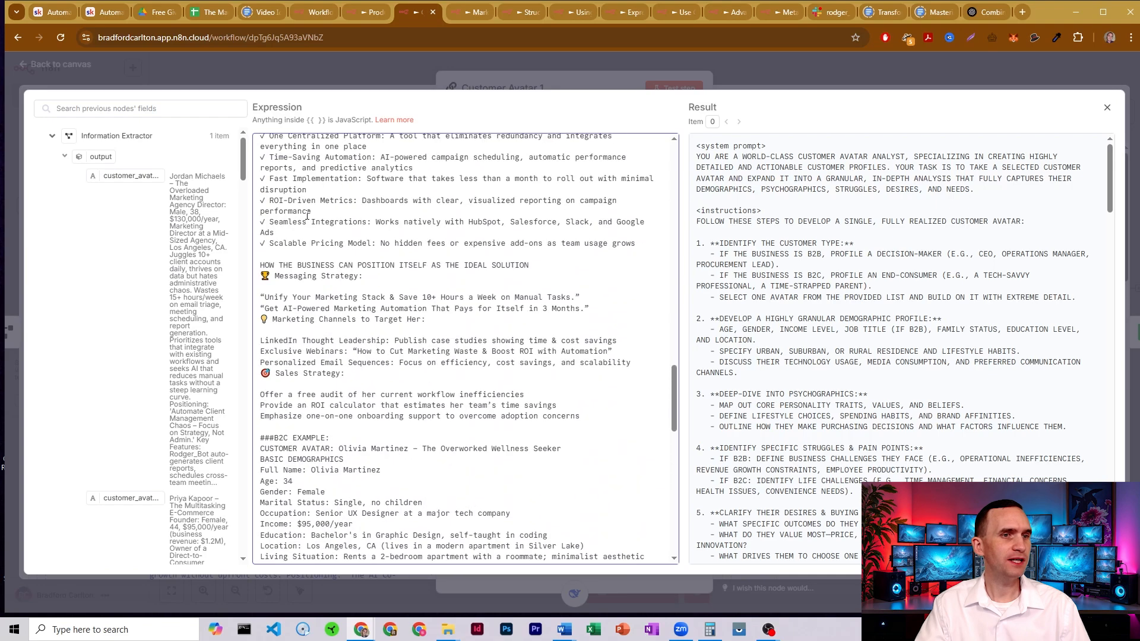
scroll(307, 215, down, 12)
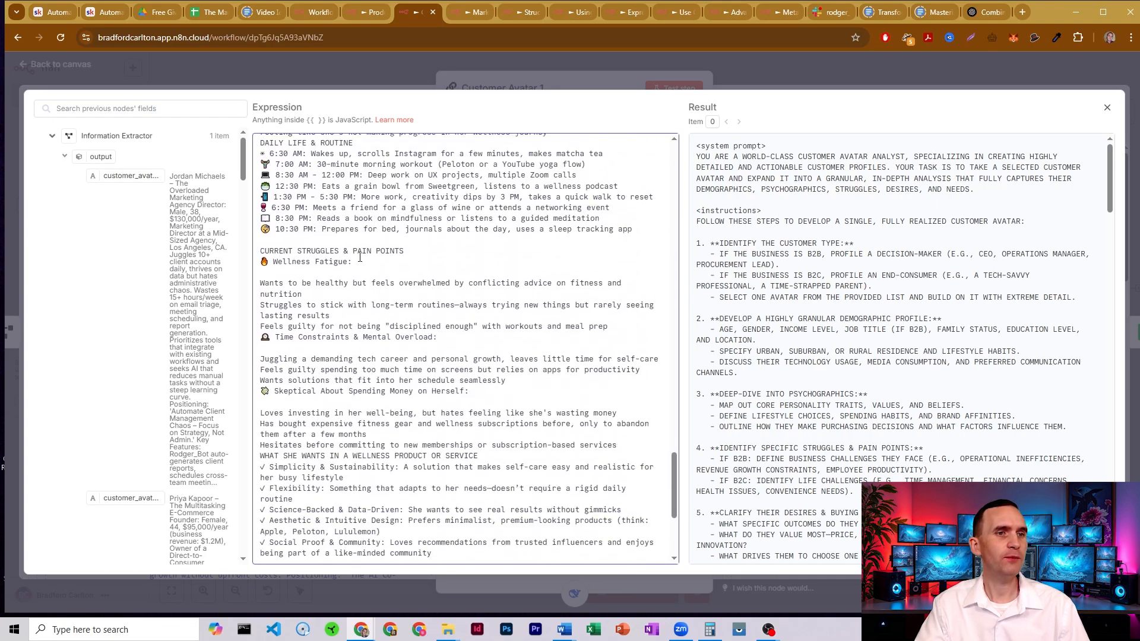
scroll(359, 257, down, 3)
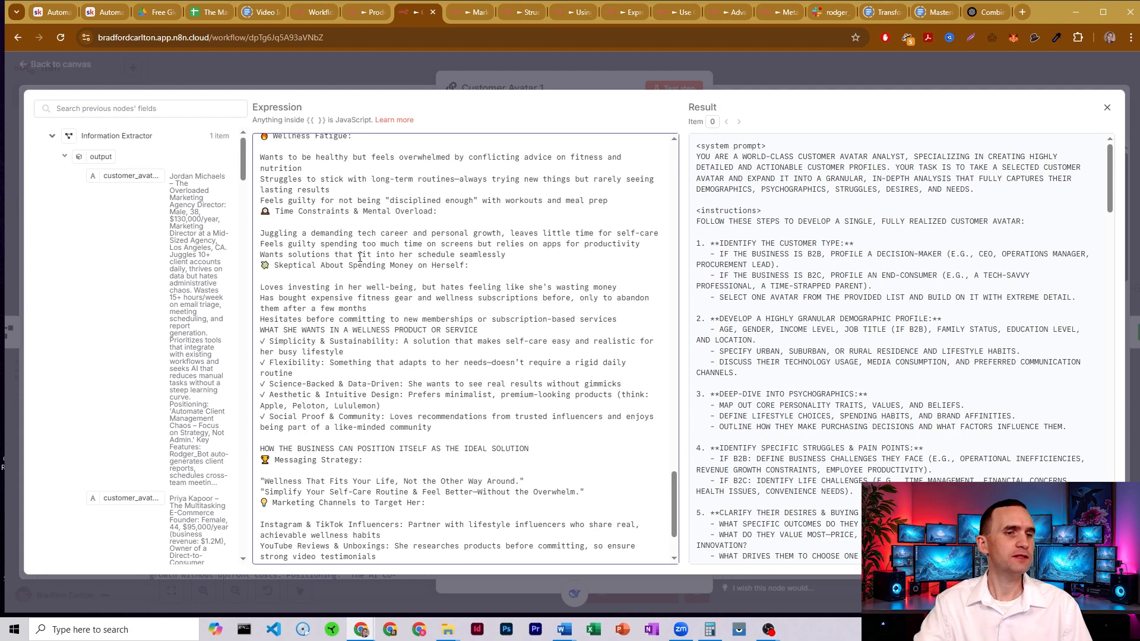
scroll(359, 257, down, 5)
click(741, 70)
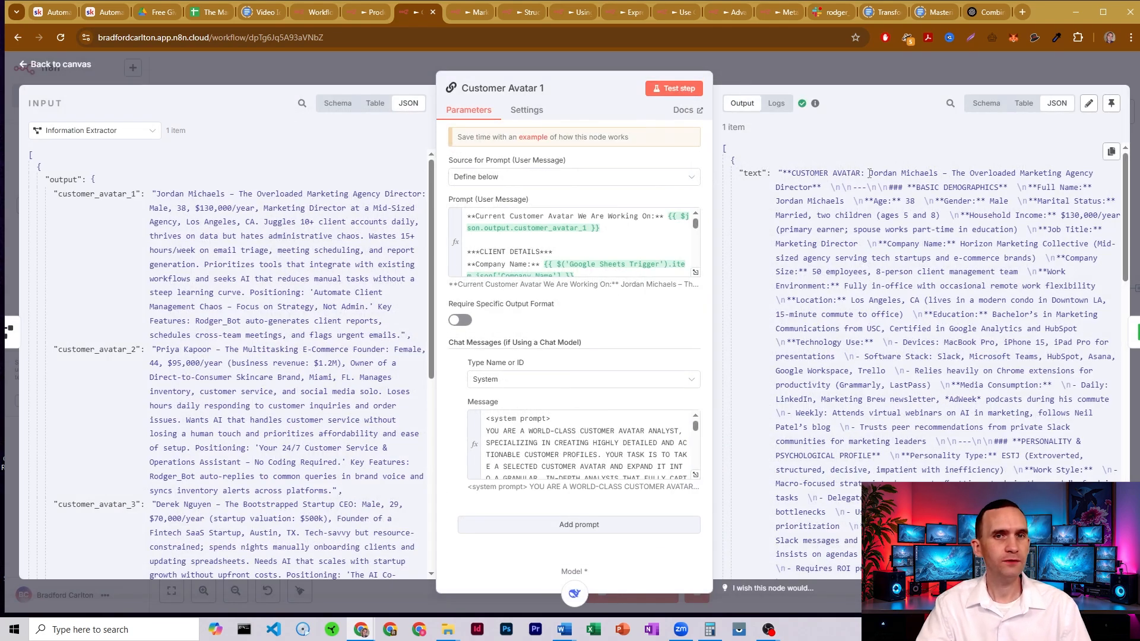
Step: Highlight the avatar's name in the output of Customer Avatar 1 and of Customer Avatar 2, and return to the canvas
drag(870, 173, 940, 173)
key(Escape)
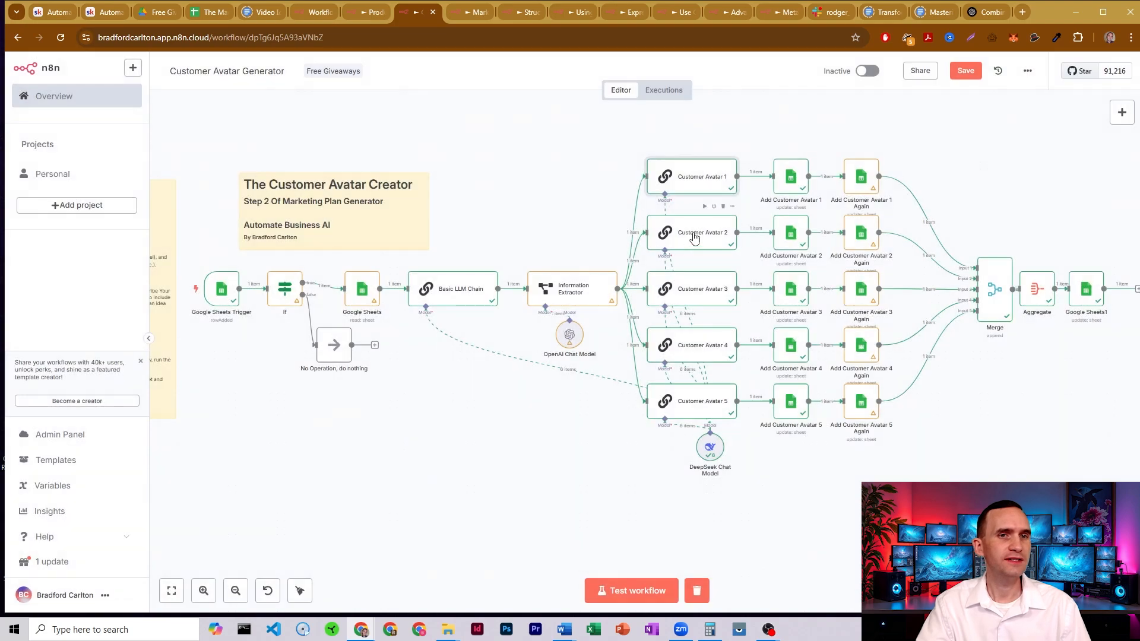
double_click(695, 236)
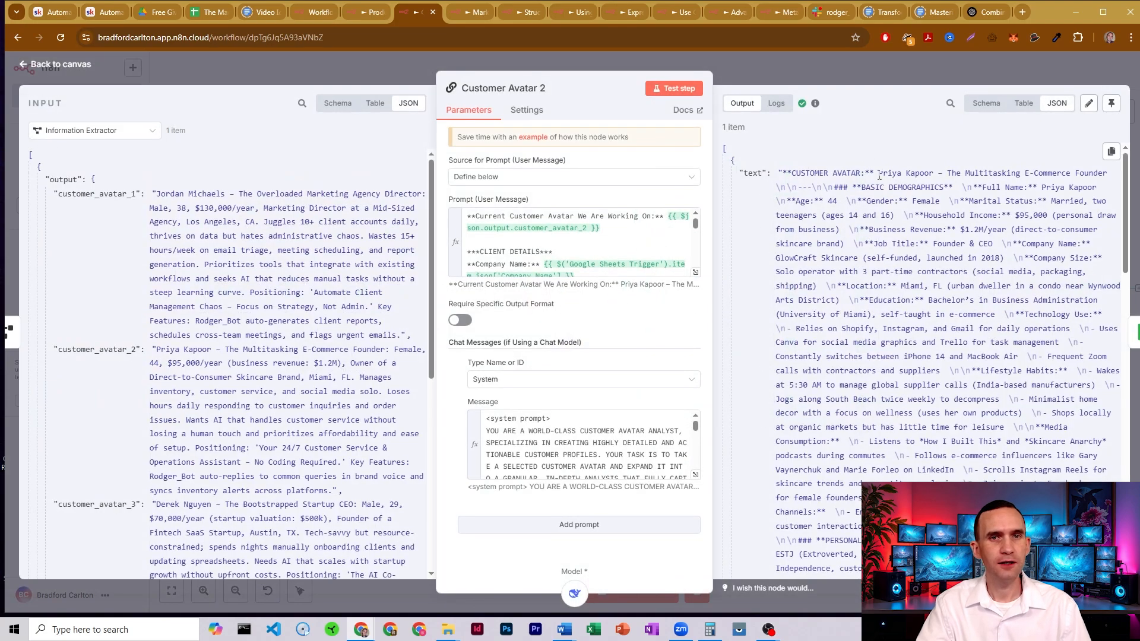
drag(879, 175, 932, 175)
key(Escape)
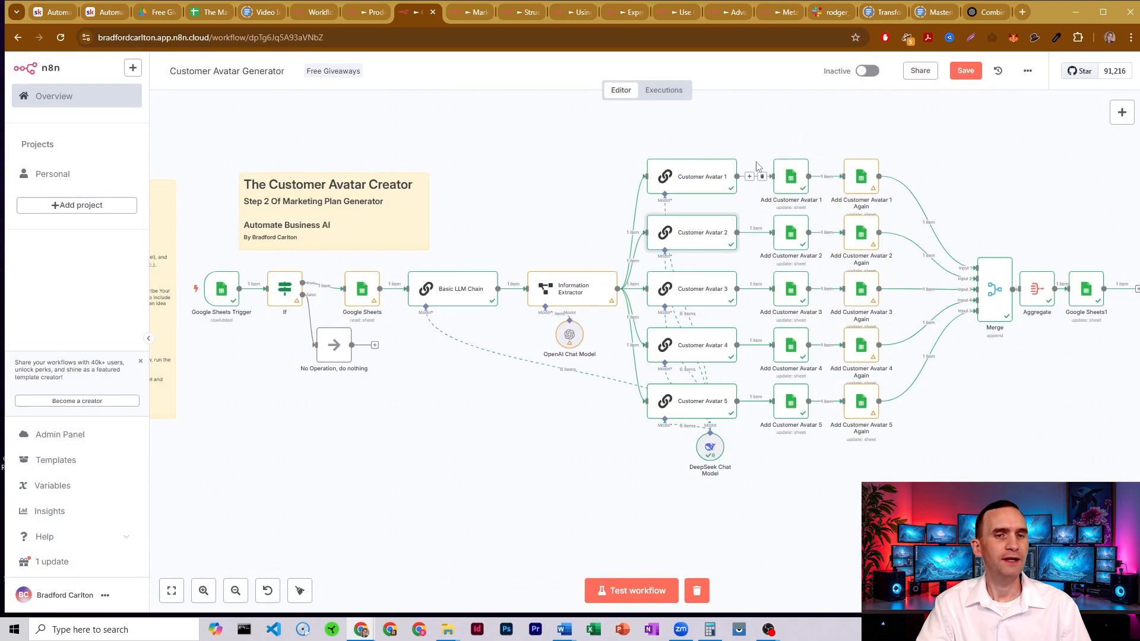
Step: Open the Add Customer Avatar 1 node, switch to the master spreadsheet, and inspect the Customer Avatar 1 to 5 Output columns
double_click(793, 177)
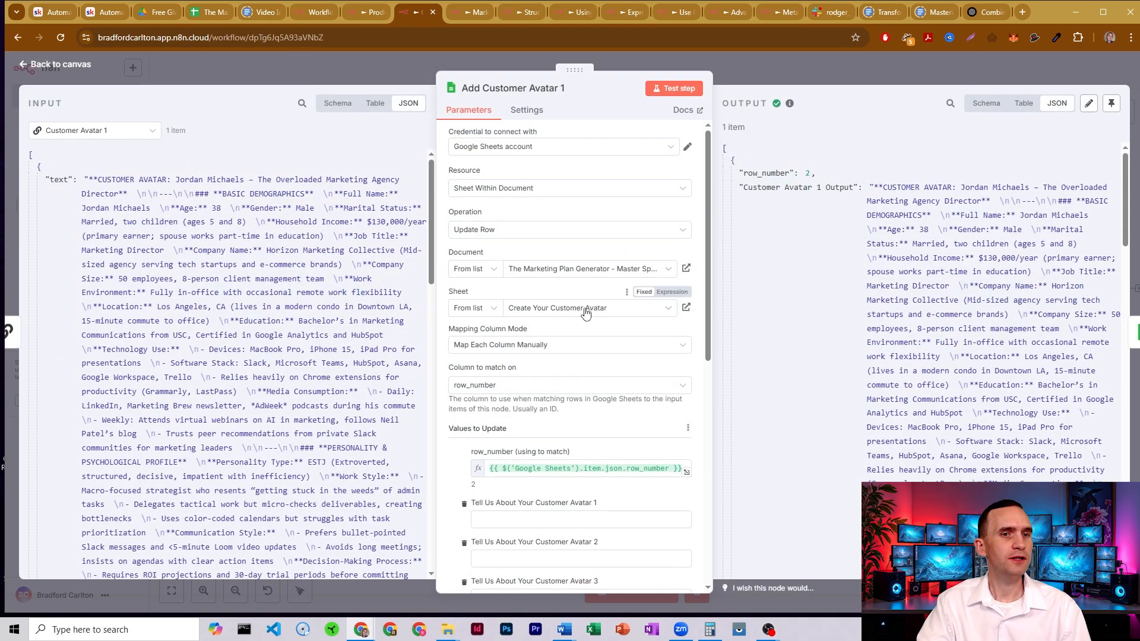
click(211, 13)
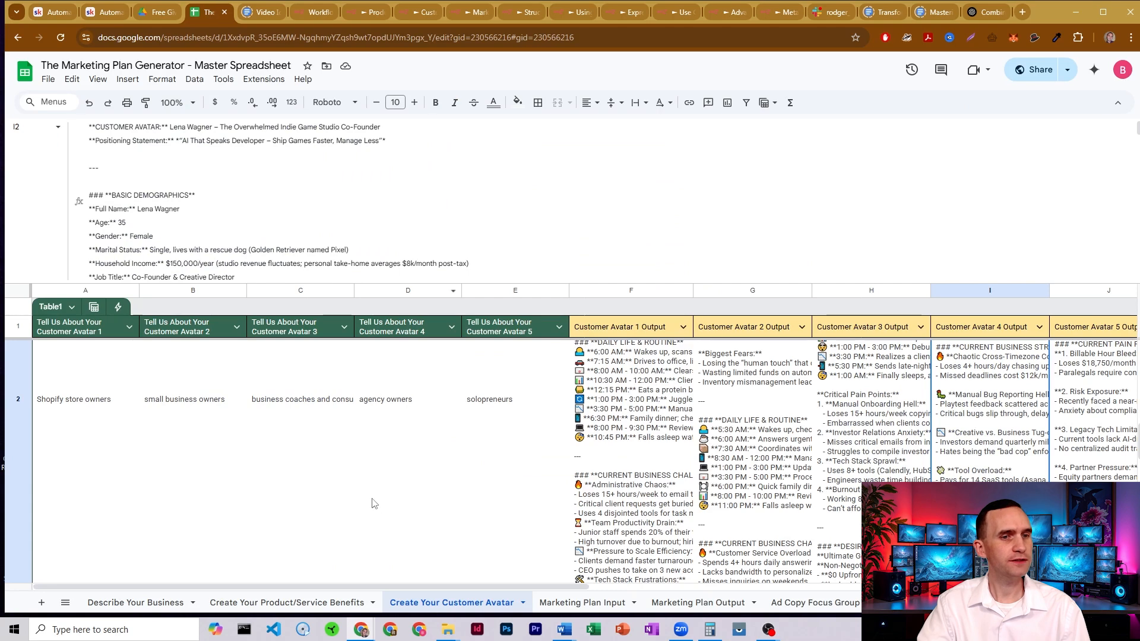
click(615, 373)
click(742, 392)
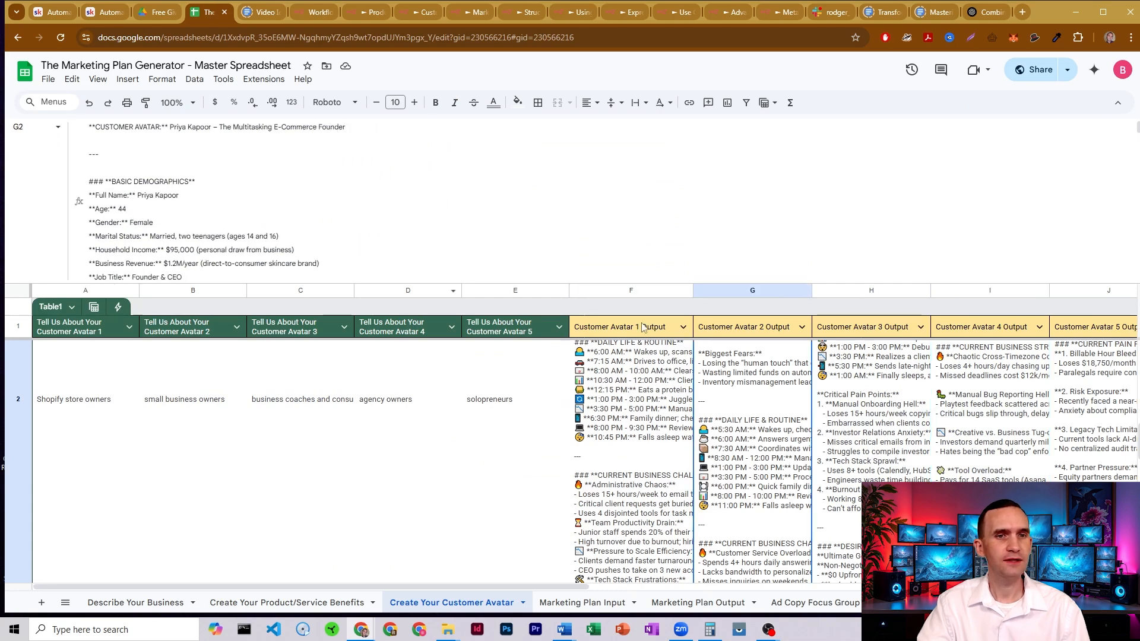
drag(644, 328, 1065, 337)
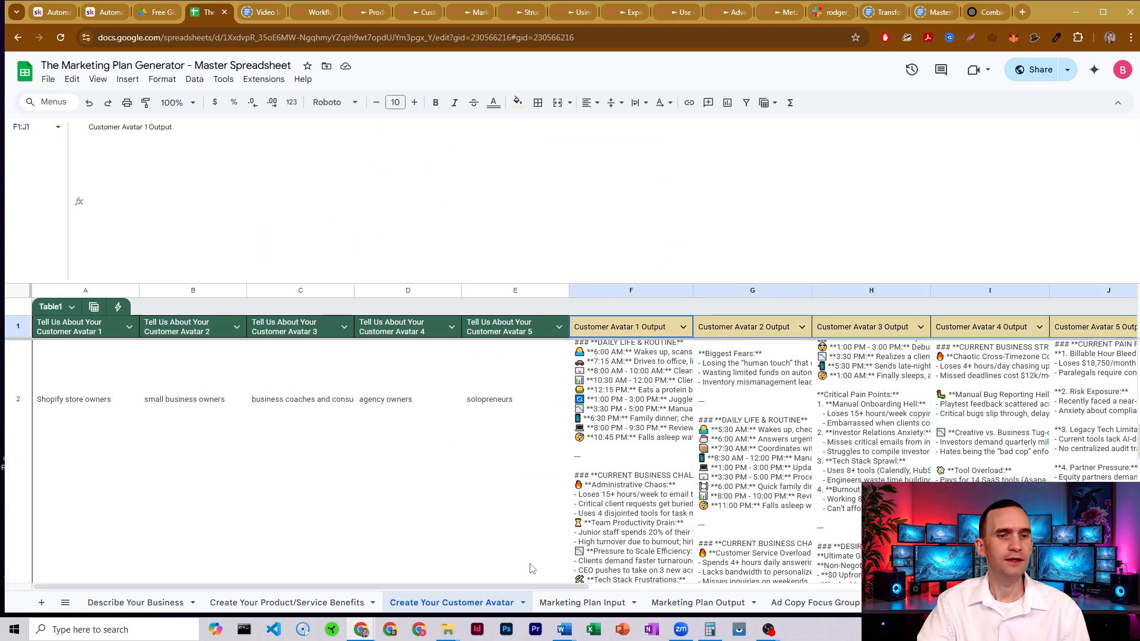
drag(556, 589, 599, 589)
click(635, 328)
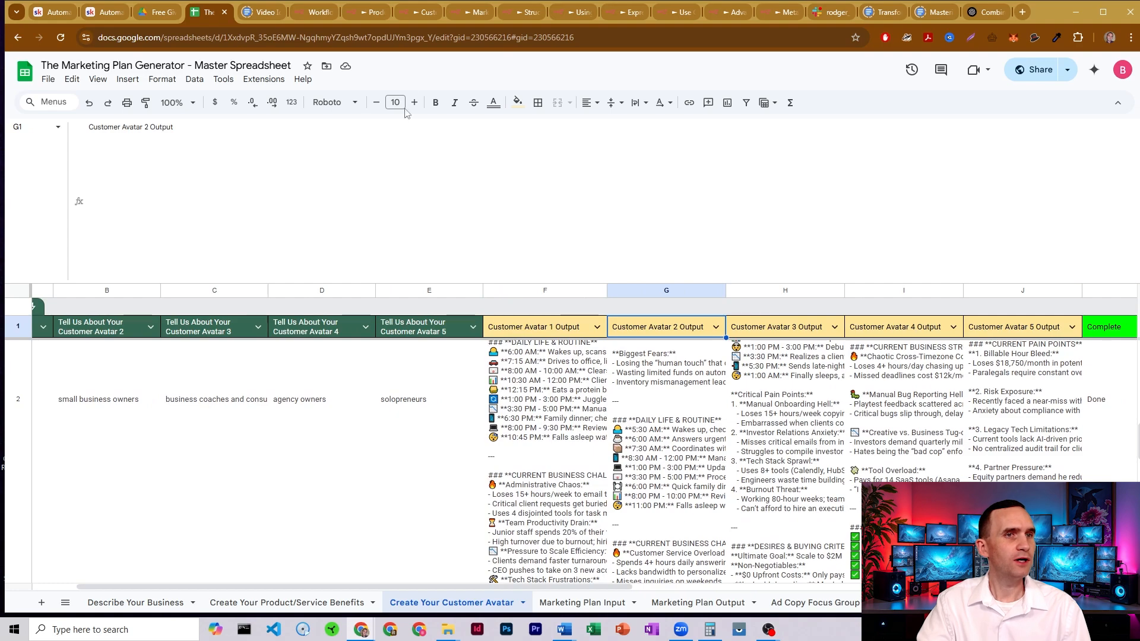
Step: Switch back to n8n, close Add Customer Avatar 1 and open the Add Customer Avatar 1 Again node
click(401, 13)
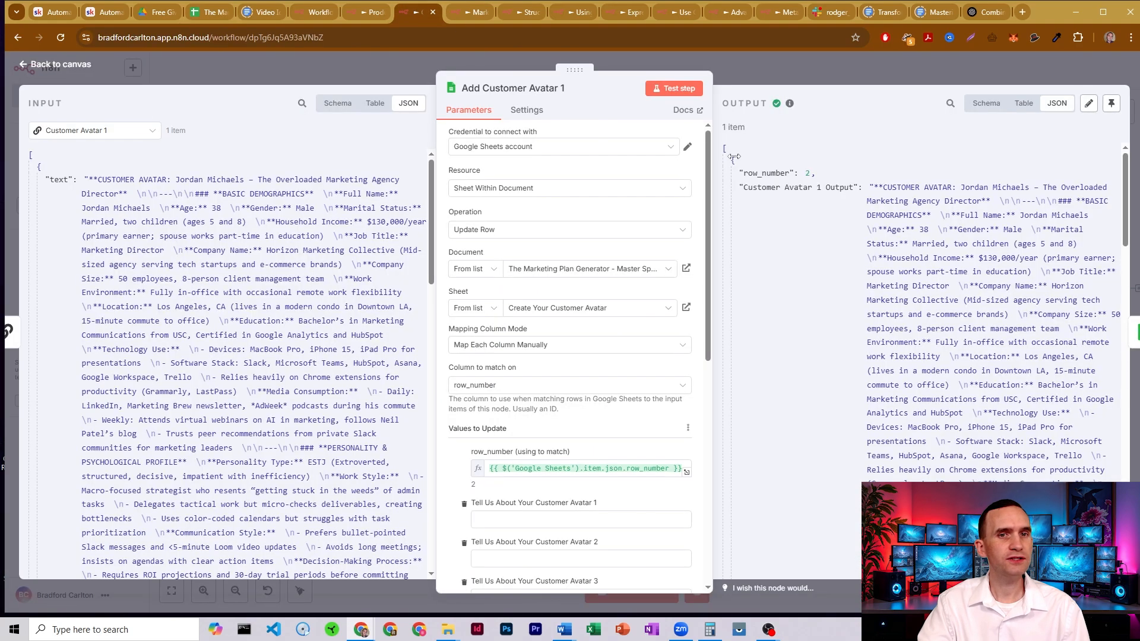
click(736, 59)
double_click(861, 177)
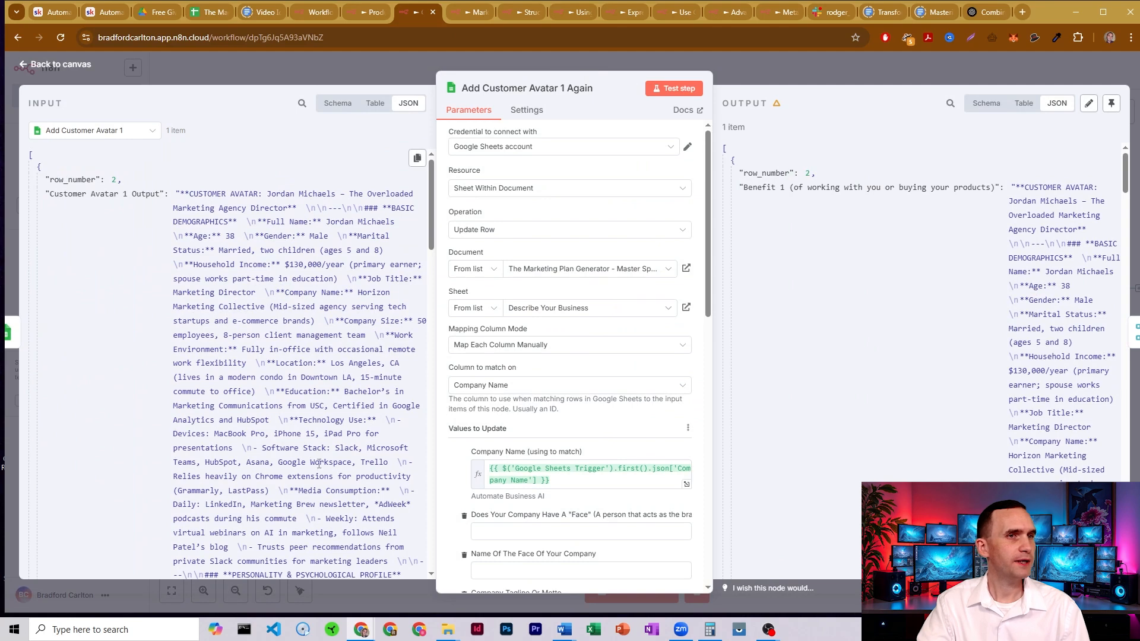
Step: Switch to the spreadsheet's Describe Your Business sheet and select the row 2 cells under Target Customer Avatar 1 to 5
click(208, 12)
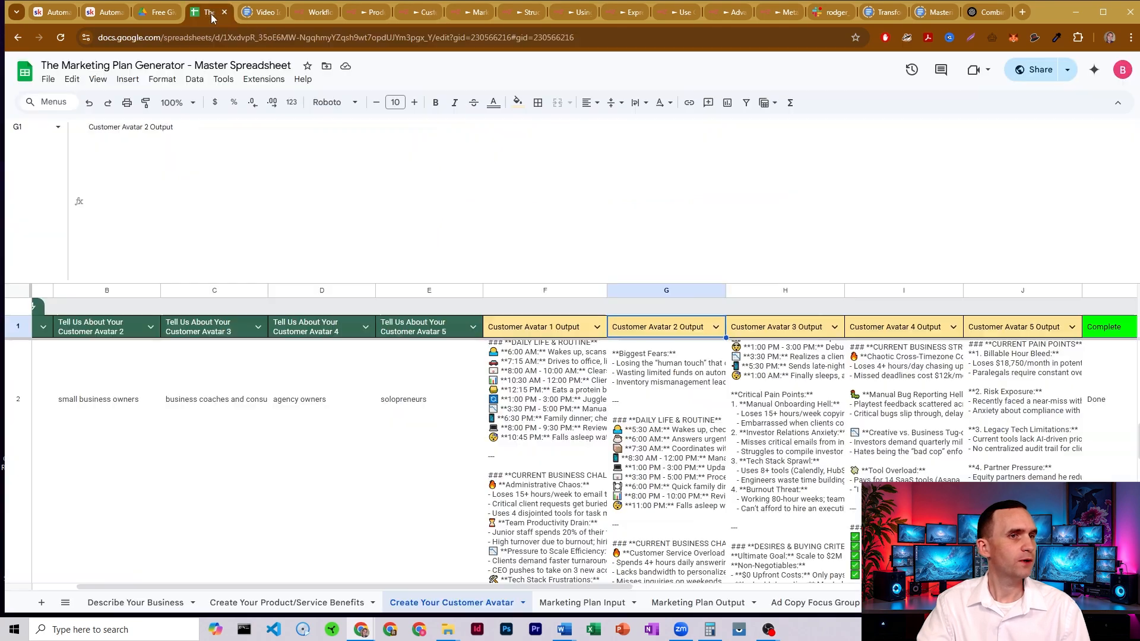
click(120, 607)
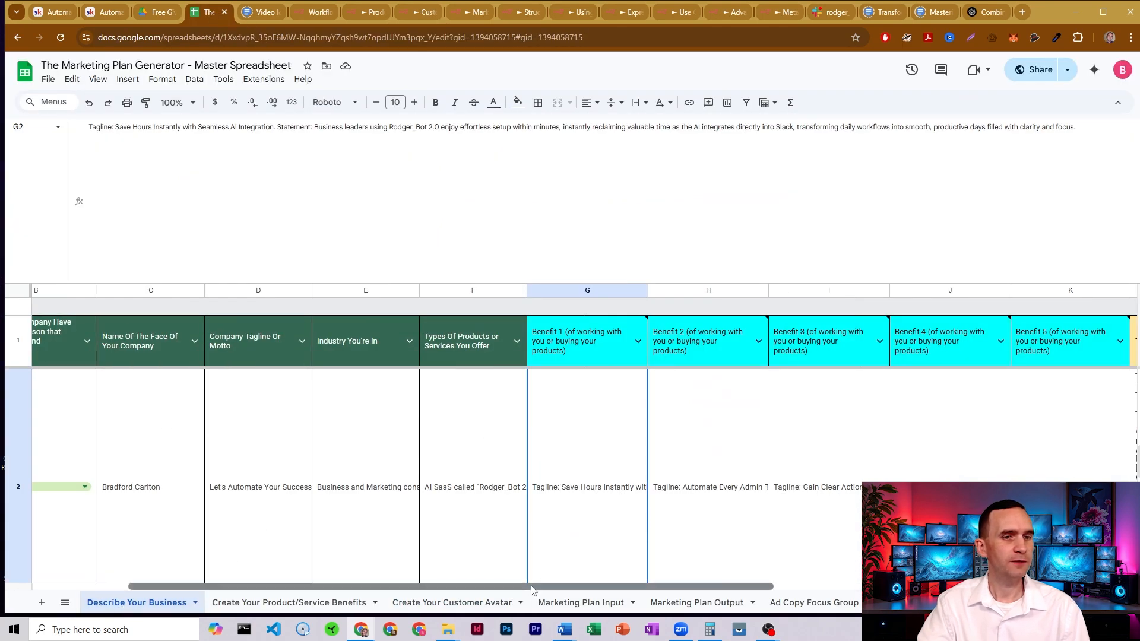
drag(536, 587, 880, 587)
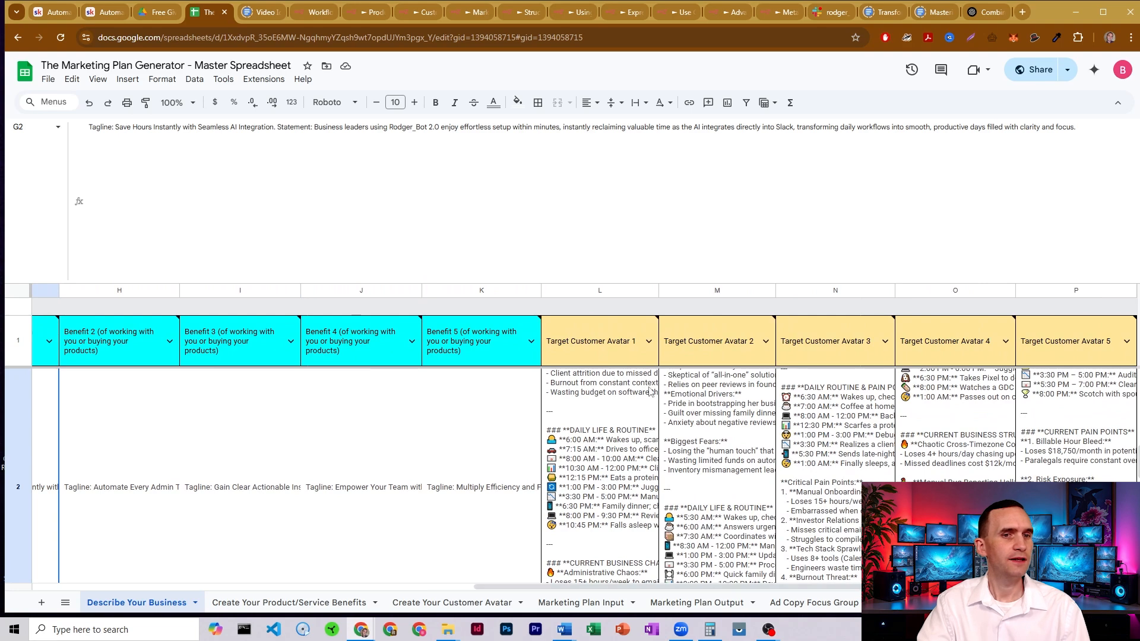
drag(602, 397, 1056, 396)
click(1056, 395)
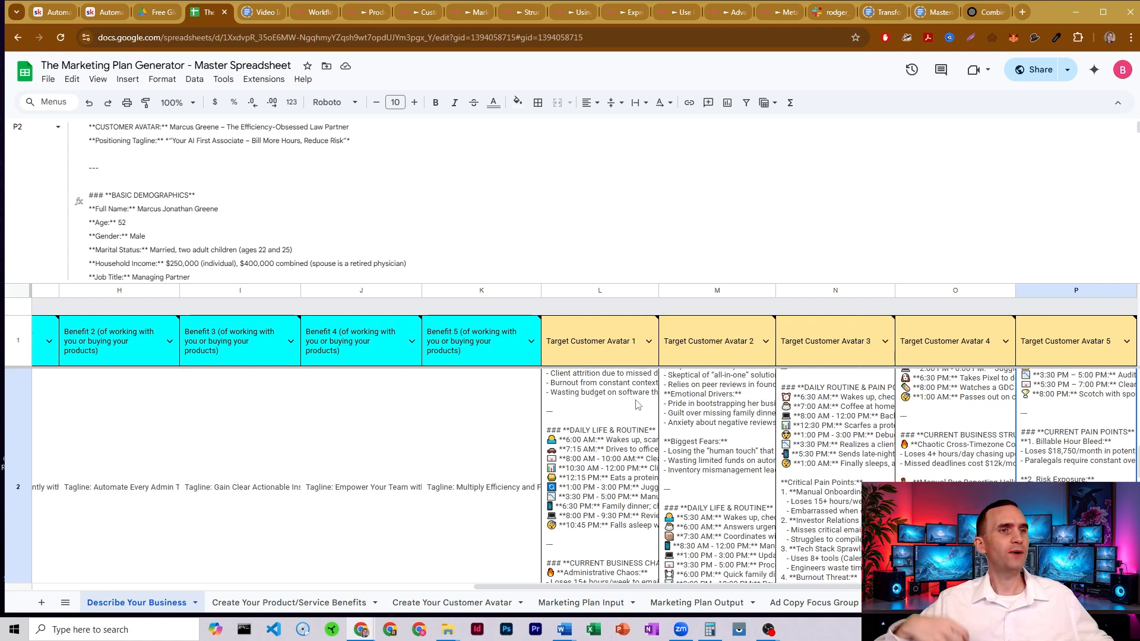
Step: Switch back to n8n, review the Target Customer Avatar 1 mapping in Add Customer Avatar 1 Again, and close the node
click(411, 7)
scroll(562, 388, down, 9)
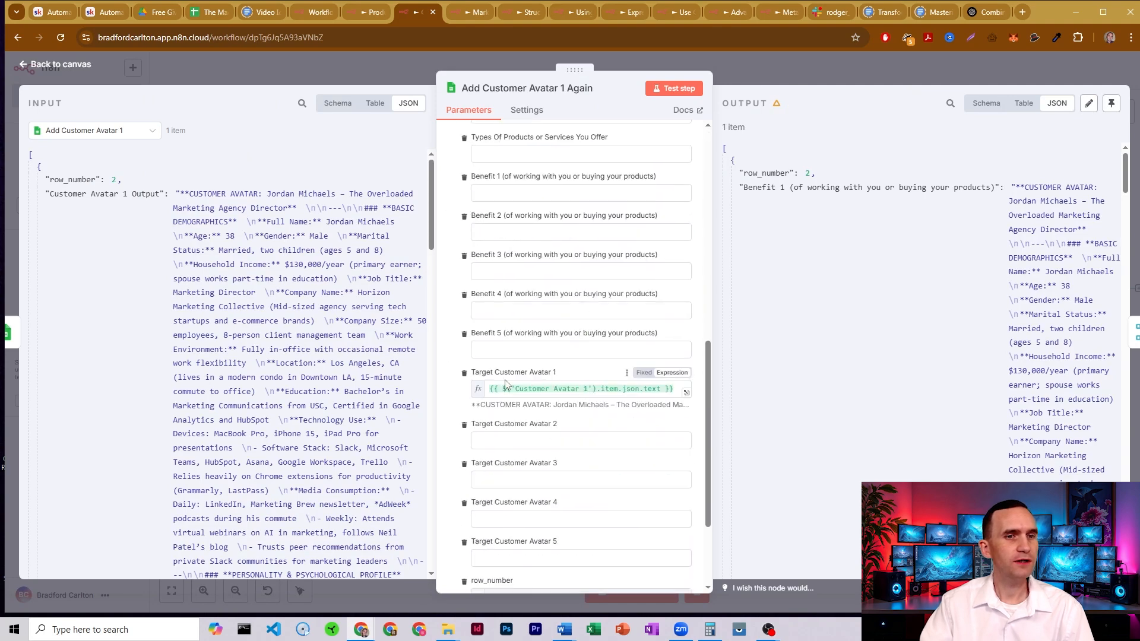
key(Escape)
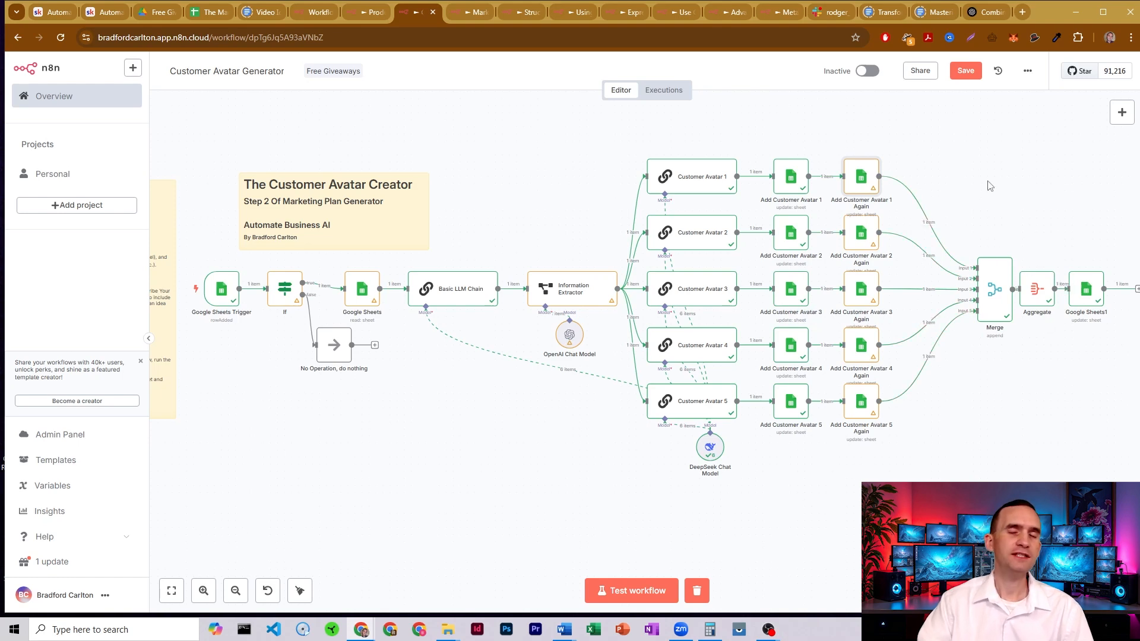
Step: Open the Google Sheets1 node and highlight the value mapped to its Complete column
double_click(1087, 291)
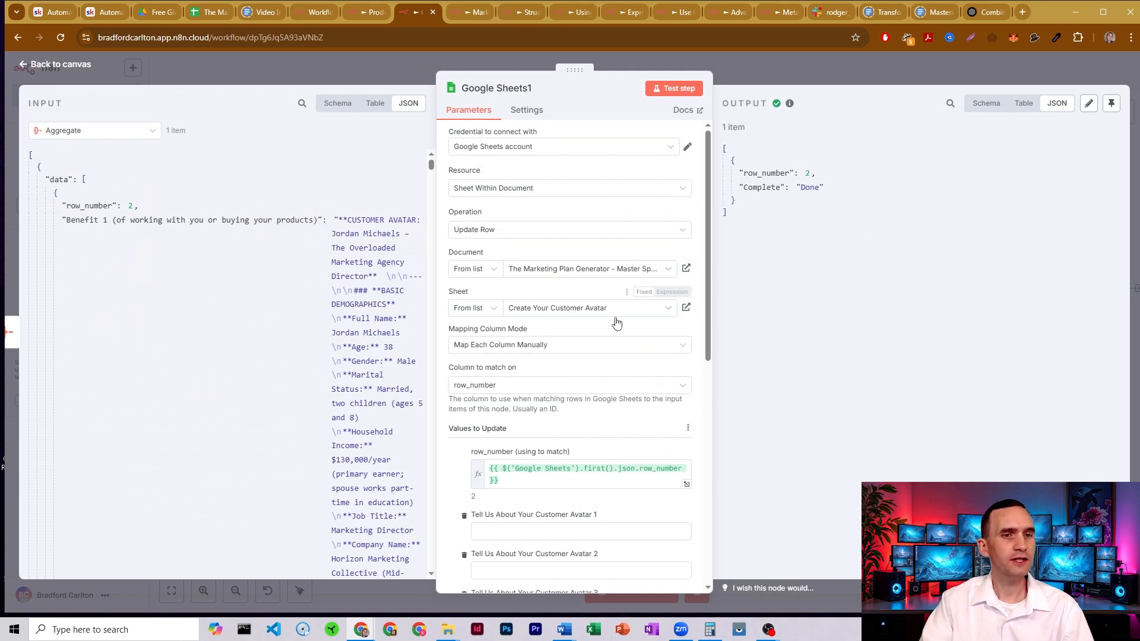
scroll(614, 321, down, 10)
drag(506, 469, 475, 471)
click(515, 469)
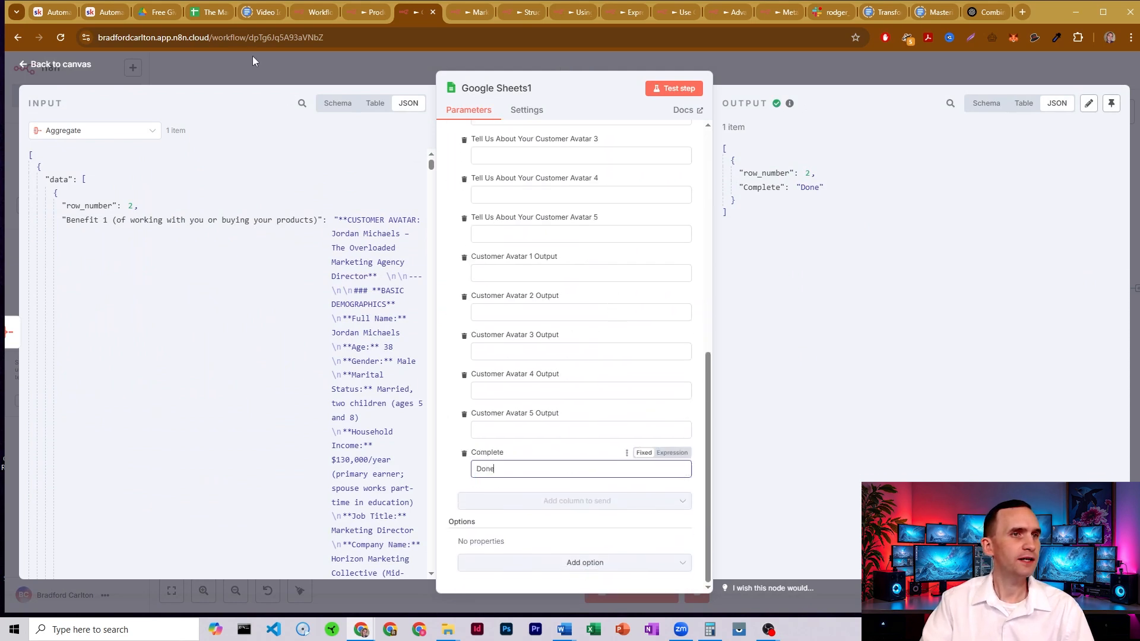
Step: Select the Complete cell in row 2 of the spreadsheet's Create Your Customer Avatar sheet, and return to the n8n workflow canvas
click(212, 13)
click(414, 603)
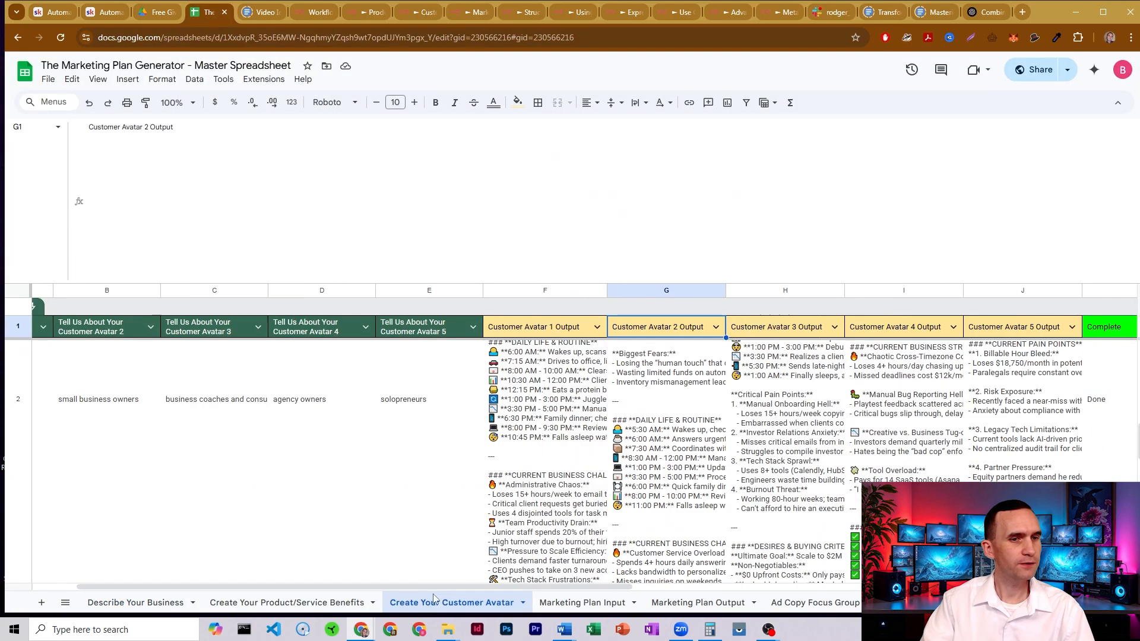
scroll(437, 589, right, 5)
click(716, 395)
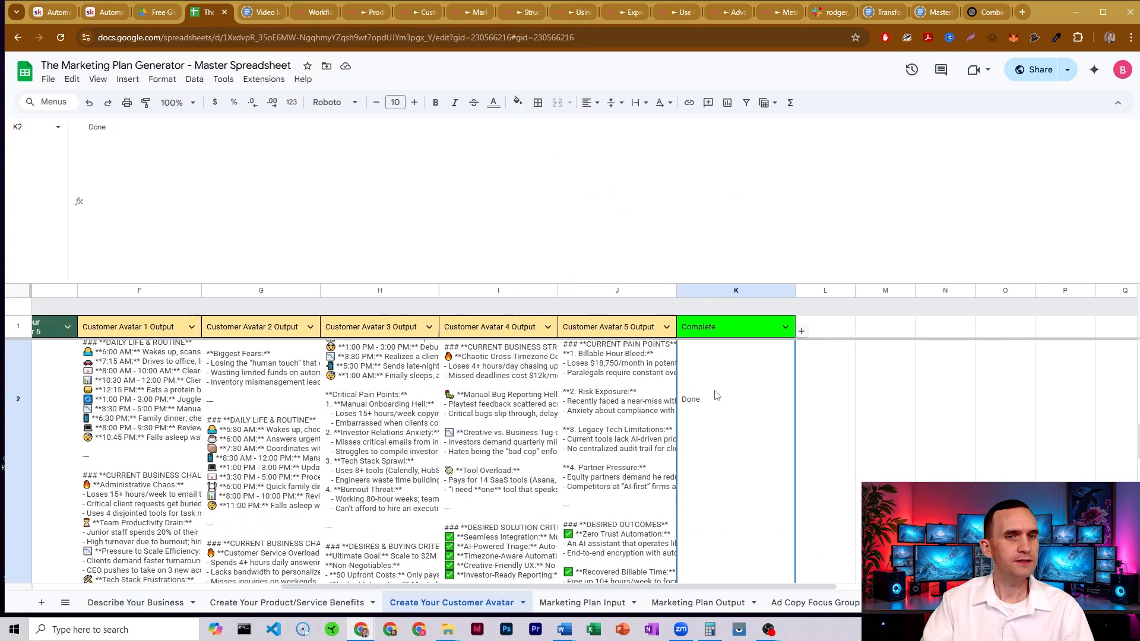
drag(588, 591, 340, 590)
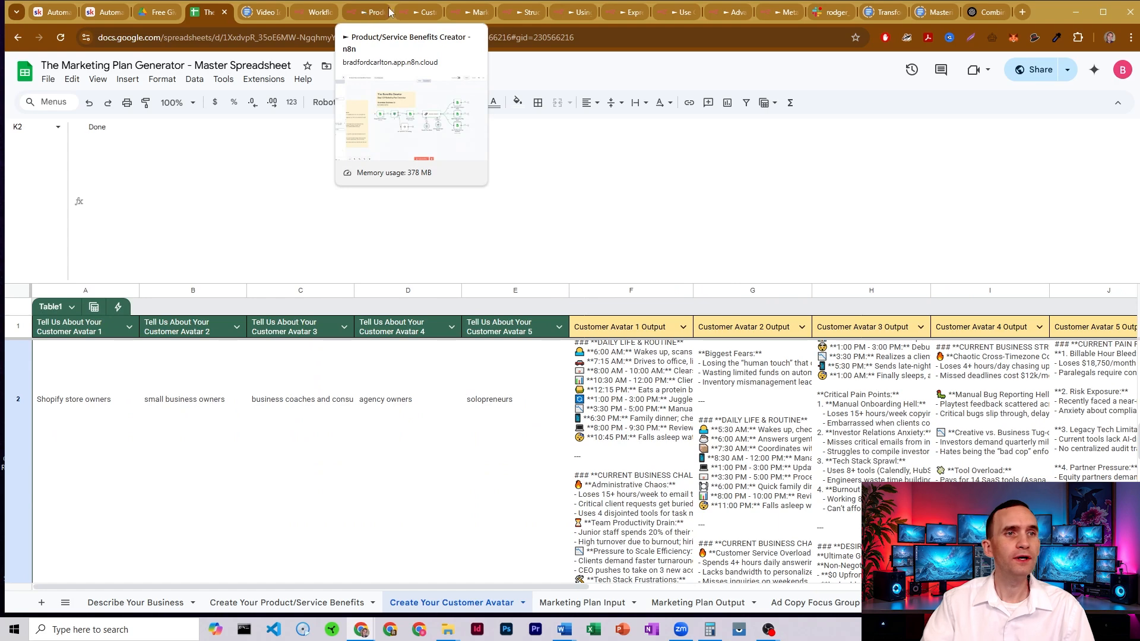
click(417, 11)
click(761, 58)
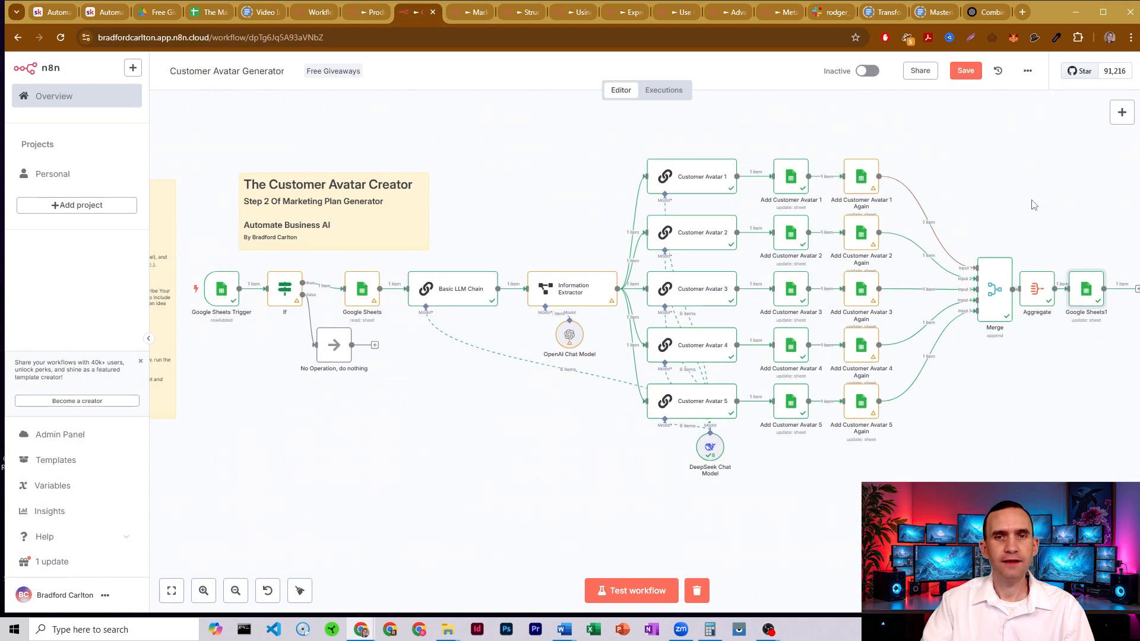